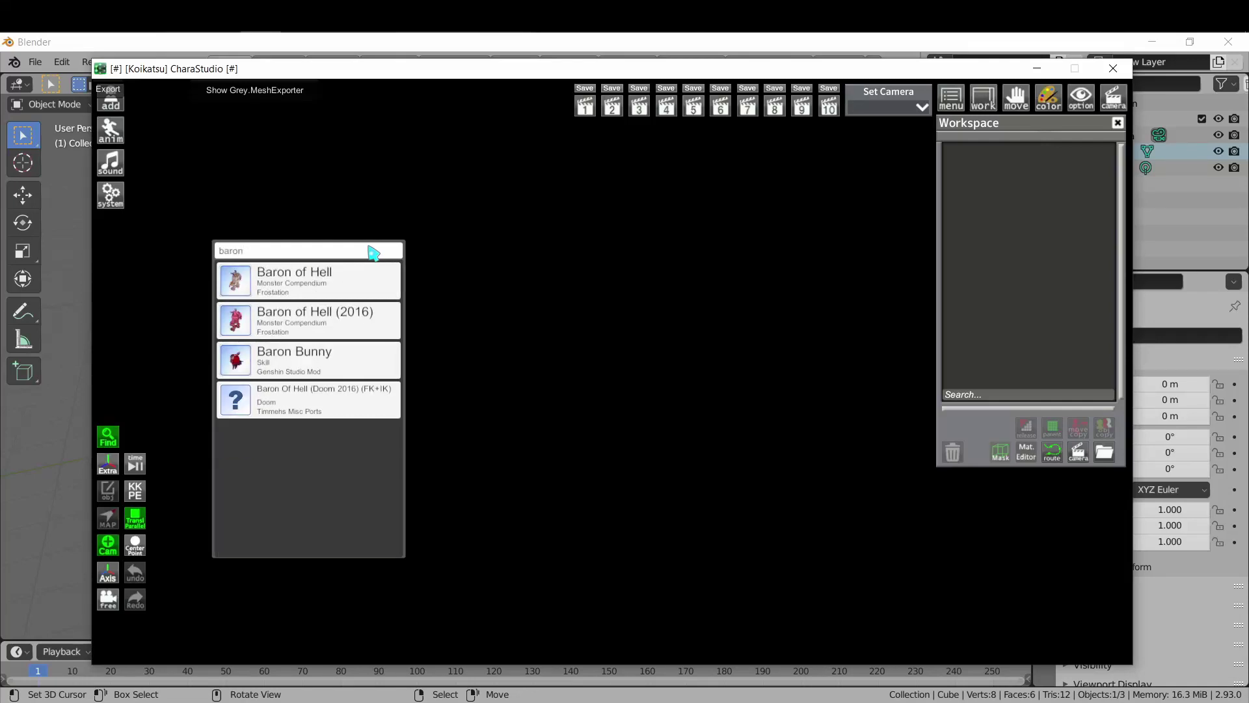
# - Add the Baron Bunny studio item to the scene from the search results
pyautogui.click(312, 354)
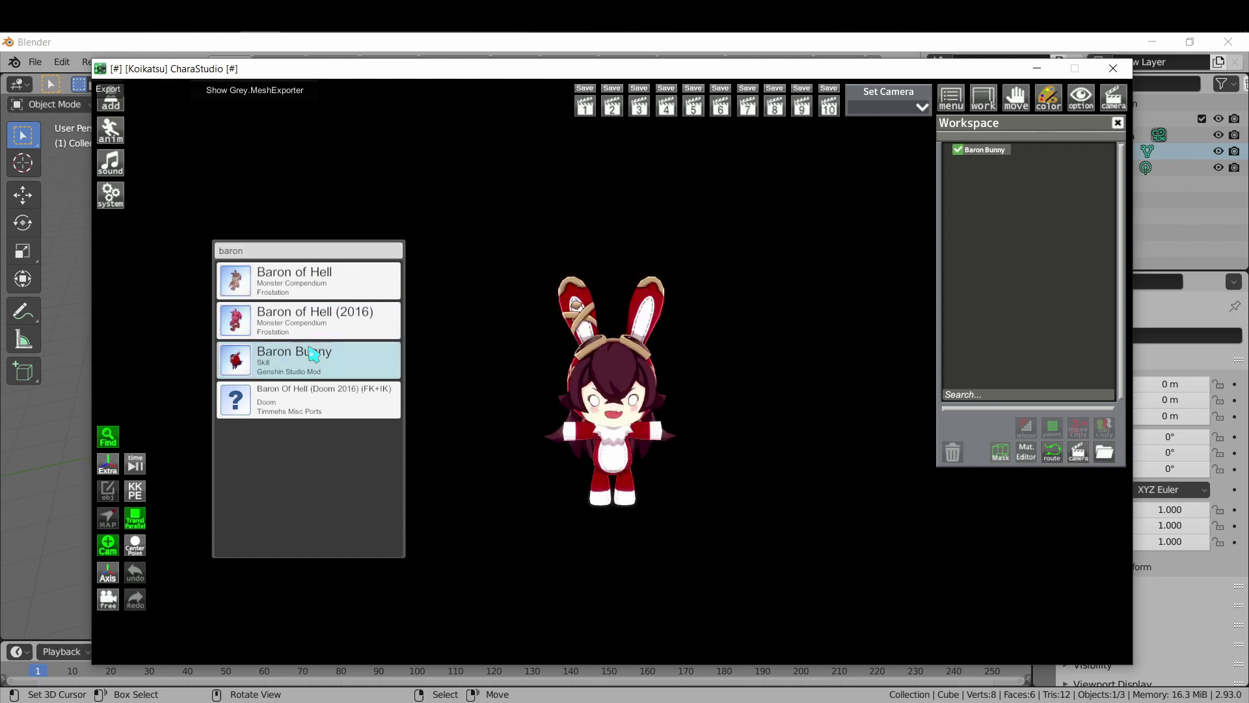
pyautogui.scroll(5, 770, 440)
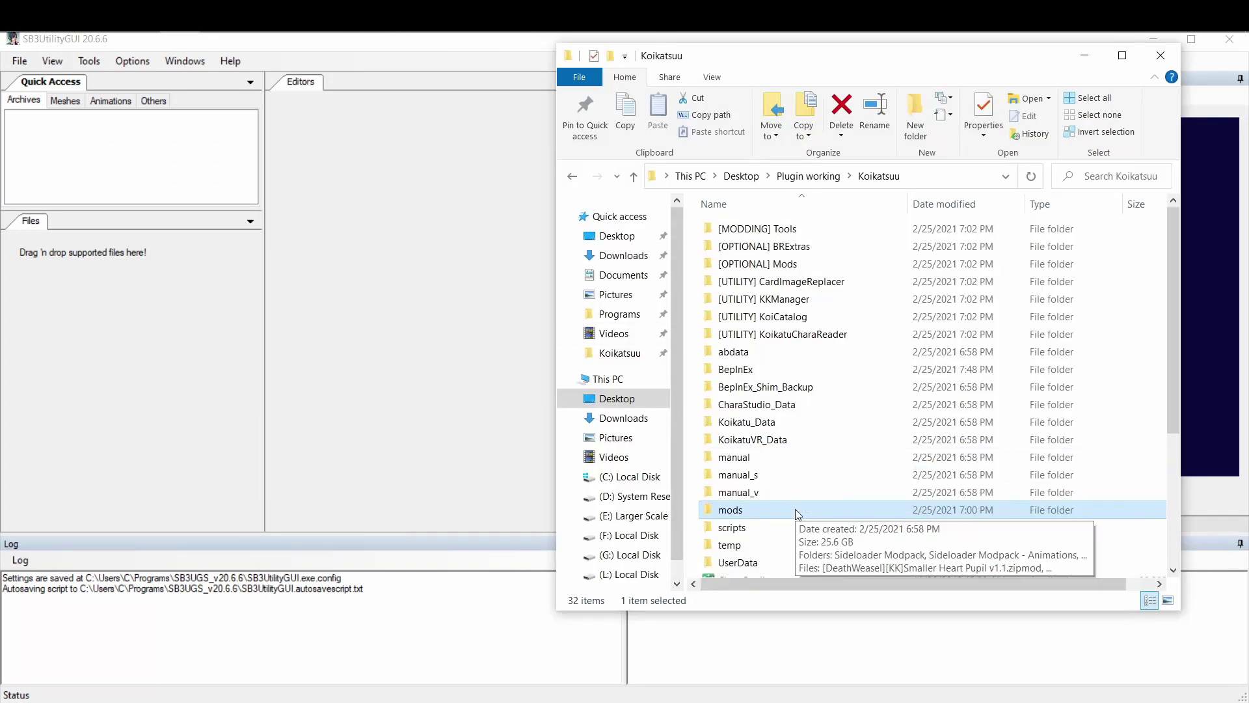
# - Search the Koikatsuu mods folder for genshin
pyautogui.doubleClick(787, 510)
pyautogui.click(1108, 177)
pyautogui.write('genshin')
pyautogui.click(1115, 280)
# - Open the Genshin Studio mod archive down to genshinstudio.unity3d and load that file into SB3UtilityGUI
pyautogui.doubleClick(314, 253)
pyautogui.doubleClick(316, 254)
pyautogui.doubleClick(315, 268)
pyautogui.click(319, 254)
pyautogui.moveTo(184, 319); pyautogui.dragTo(224, 287)
pyautogui.click(475, 47)
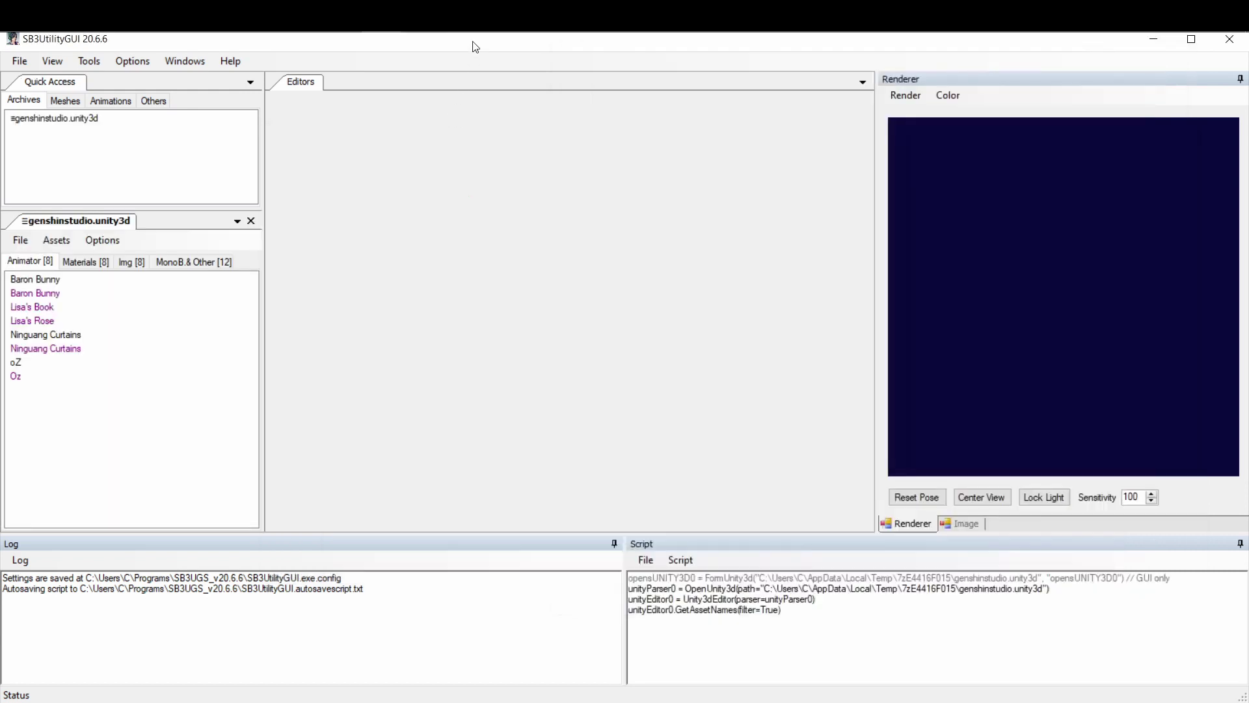
# - Open the black Baron Bunny animator entry and display its AvatarSkill_Dummy_Model mesh in the renderer
pyautogui.click(57, 280)
pyautogui.doubleClick(57, 283)
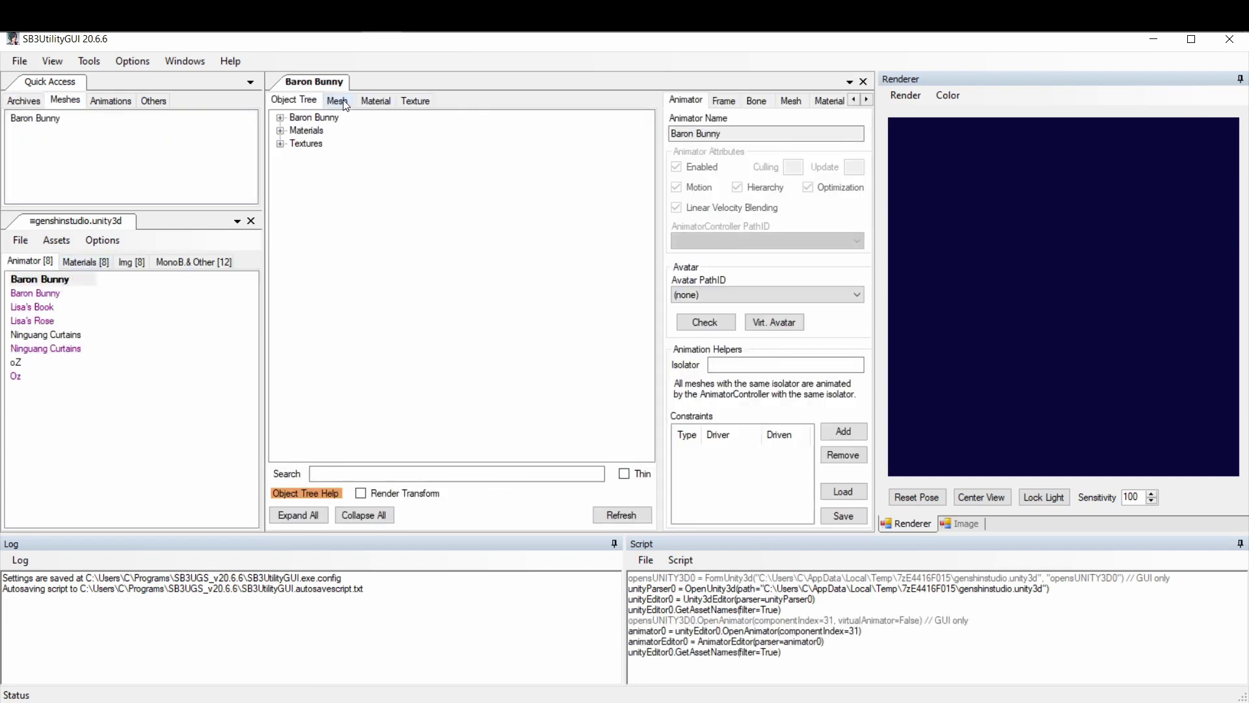
pyautogui.click(337, 101)
pyautogui.click(329, 138)
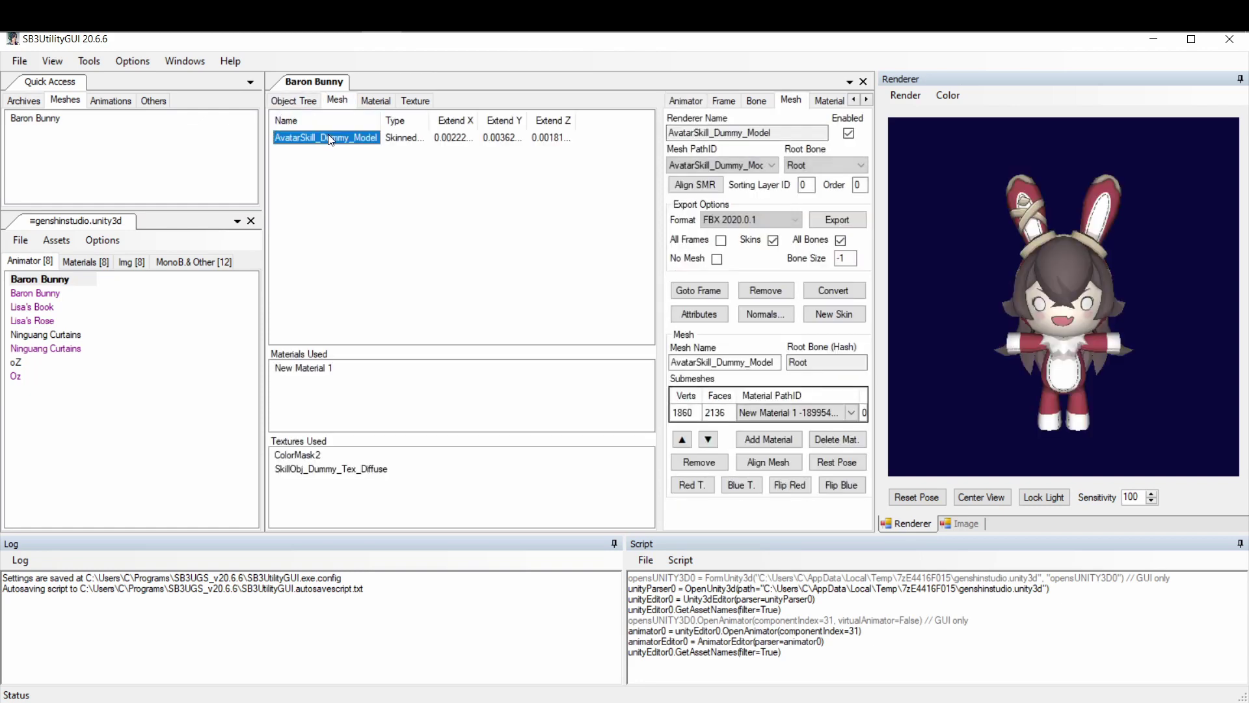
# - Export the displayed mesh in FBX 2020.0.1 format and highlight the export folder path in the script log
pyautogui.moveTo(1007, 295)
pyautogui.mouseDown()
pyautogui.moveTo(1044, 291)
pyautogui.moveTo(951, 283)
pyautogui.moveTo(990, 292)
pyautogui.mouseUp()
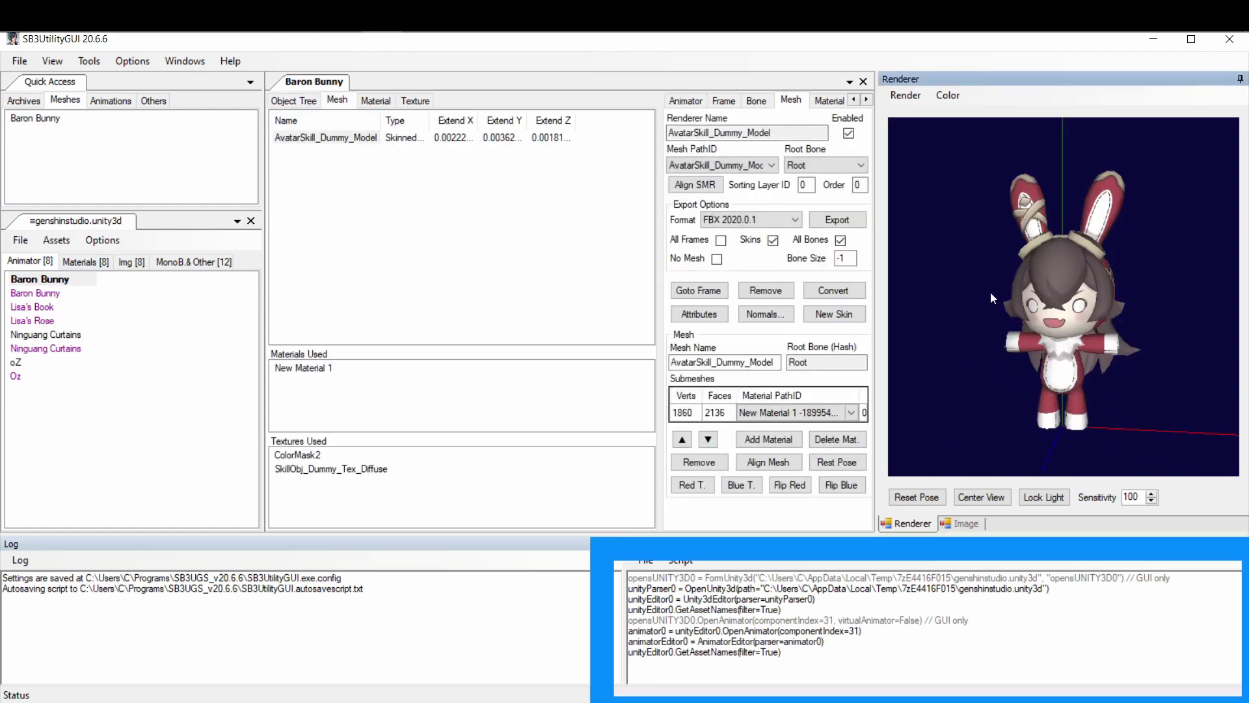
pyautogui.click(852, 221)
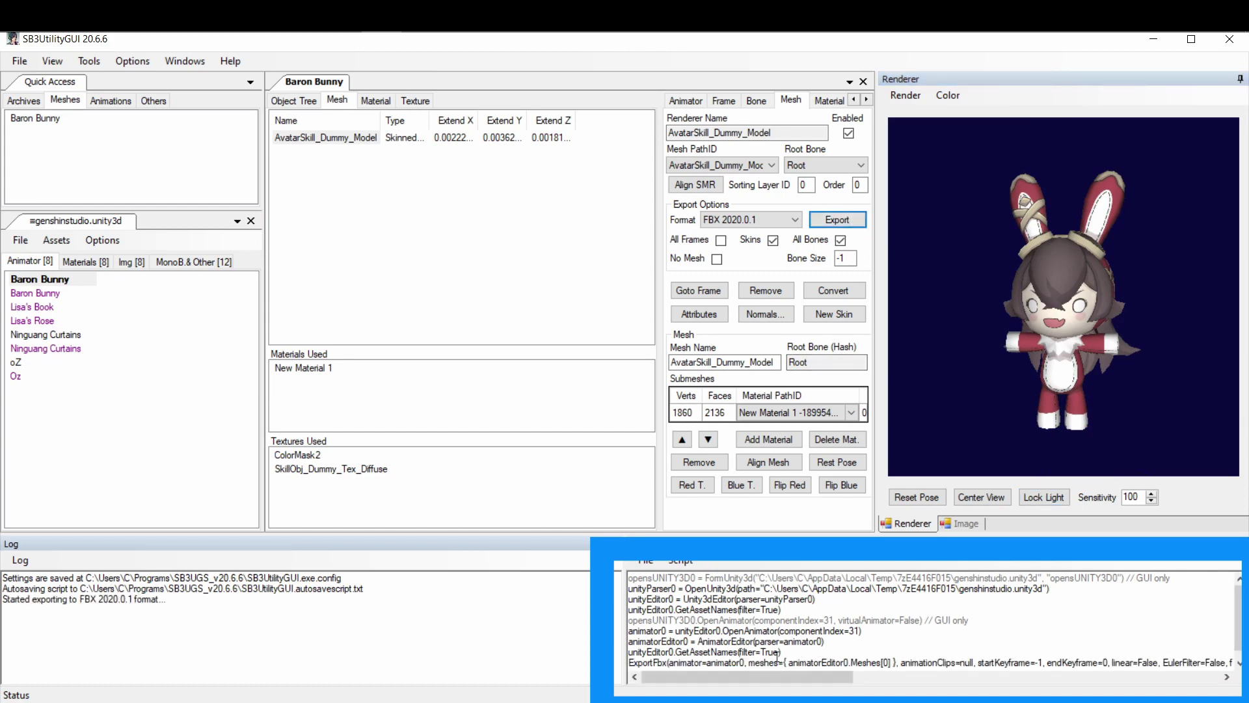
pyautogui.moveTo(750, 678)
pyautogui.mouseDown()
pyautogui.moveTo(994, 677)
pyautogui.moveTo(742, 664)
pyautogui.mouseUp()
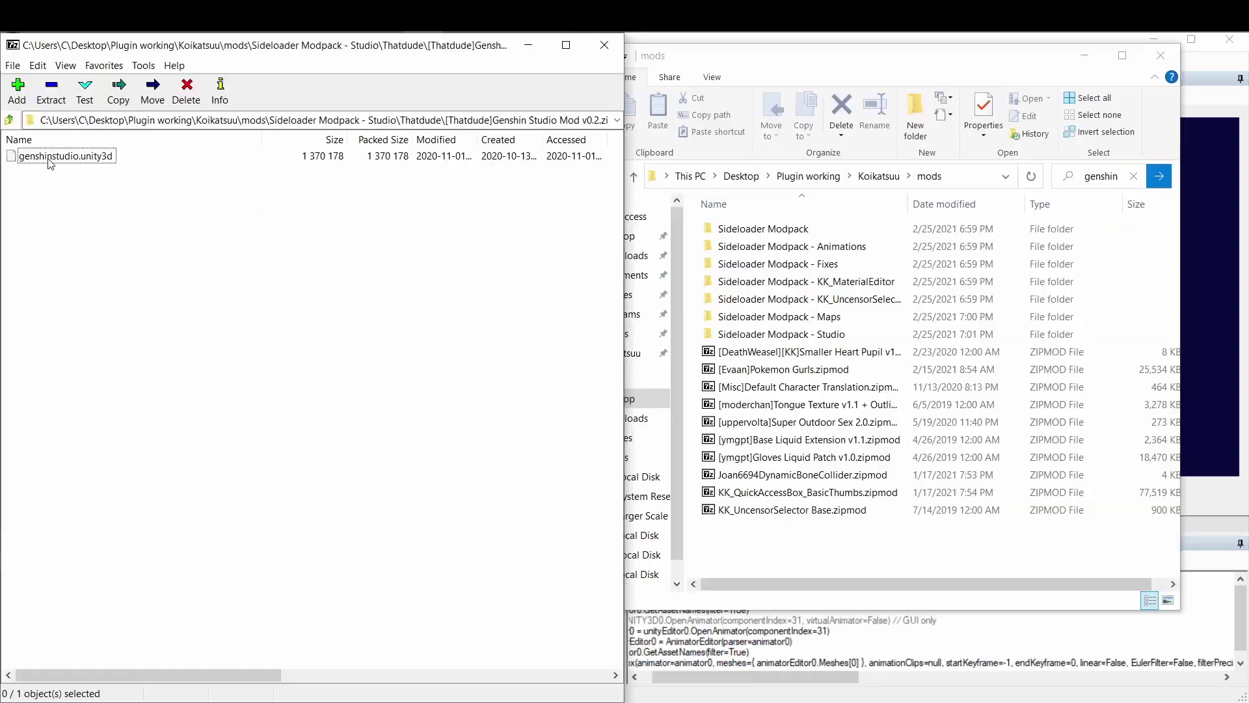
# - Extract genshinstudio.unity3d from the mod archive into the Koikatsuu mods folder
pyautogui.moveTo(71, 157); pyautogui.dragTo(75, 161)
pyautogui.moveTo(766, 539); pyautogui.dragTo(767, 540)
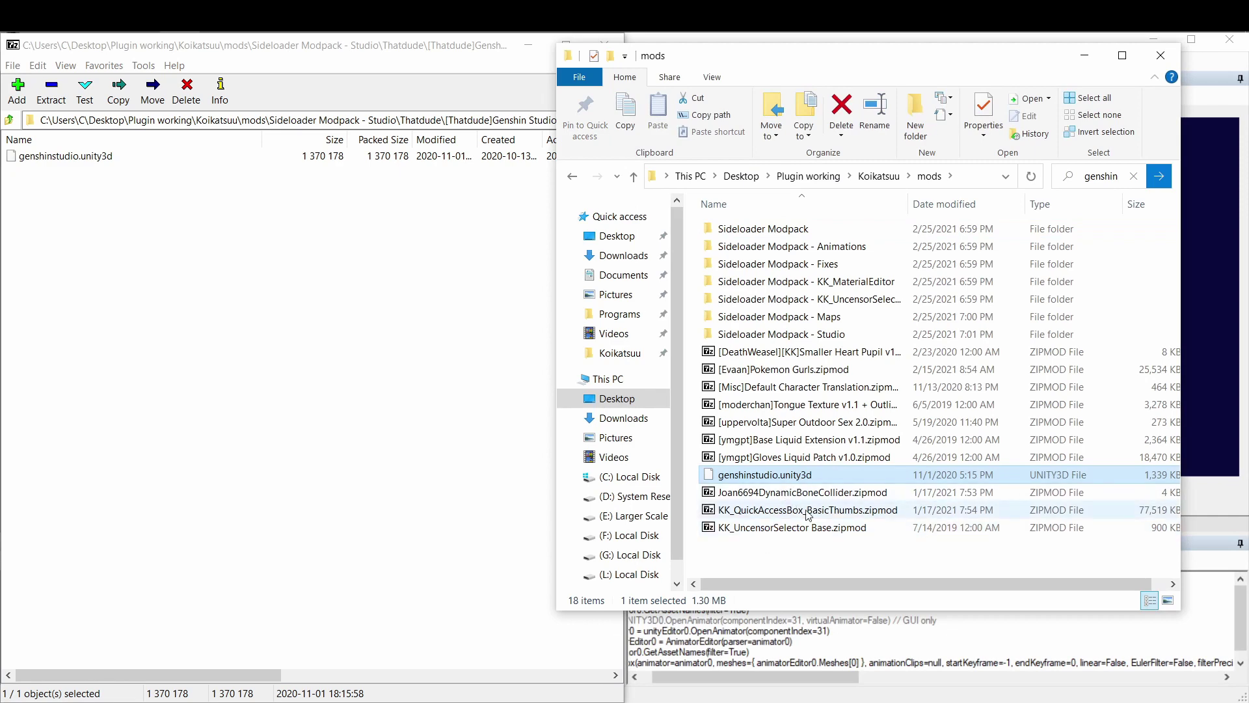
pyautogui.click(525, 47)
# - Export the Baron Bunny mesh as FBX from the extracted genshinstudio.unity3d and open the resulting folder inside mods
pyautogui.moveTo(748, 480); pyautogui.dragTo(255, 384)
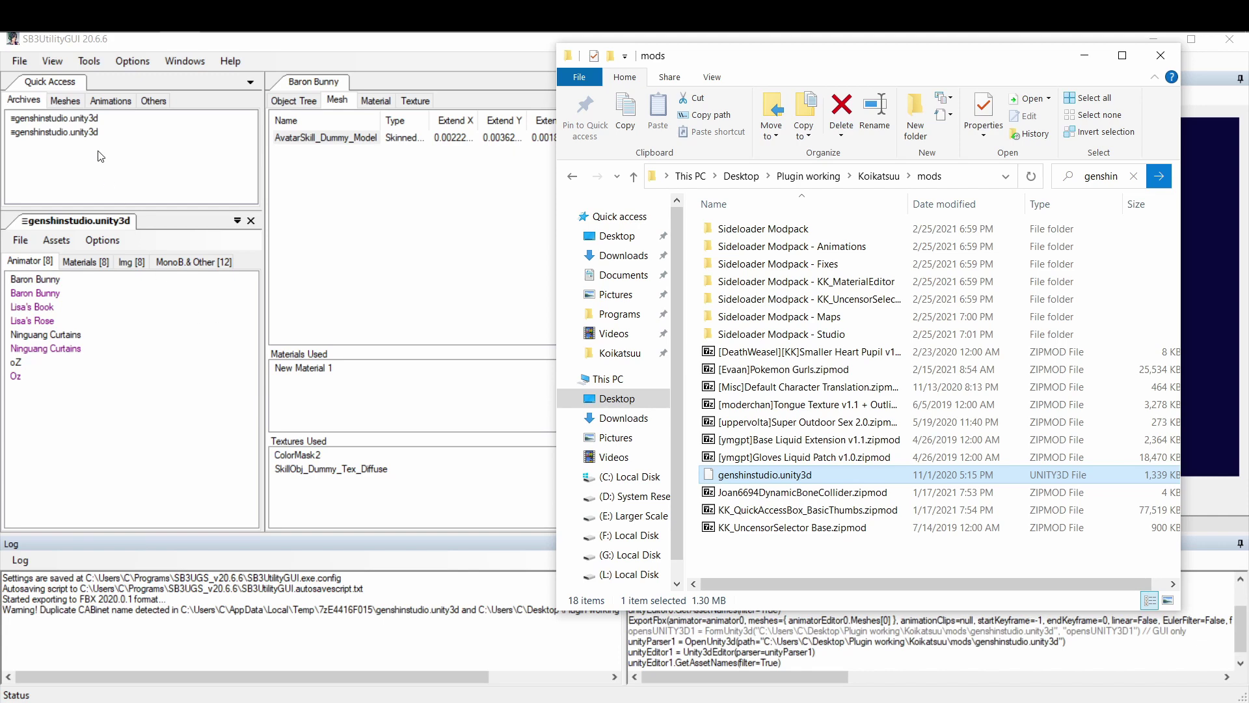
pyautogui.click(46, 283)
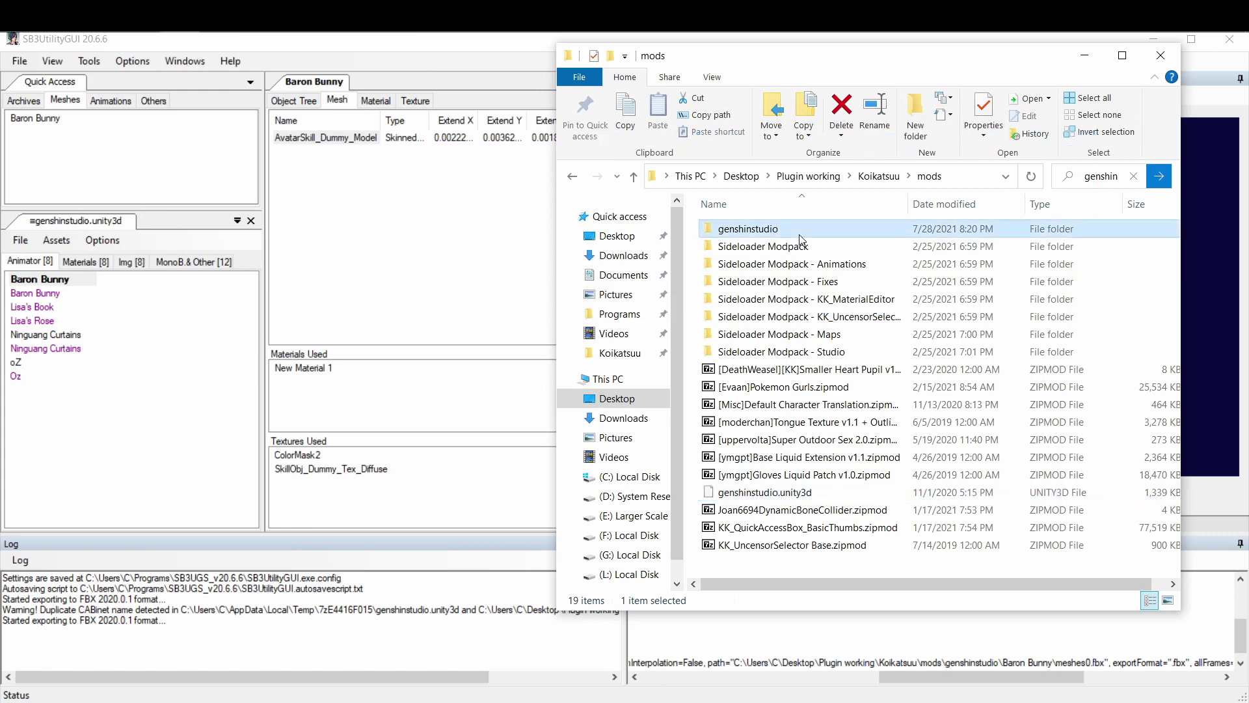
pyautogui.doubleClick(800, 235)
pyautogui.doubleClick(804, 225)
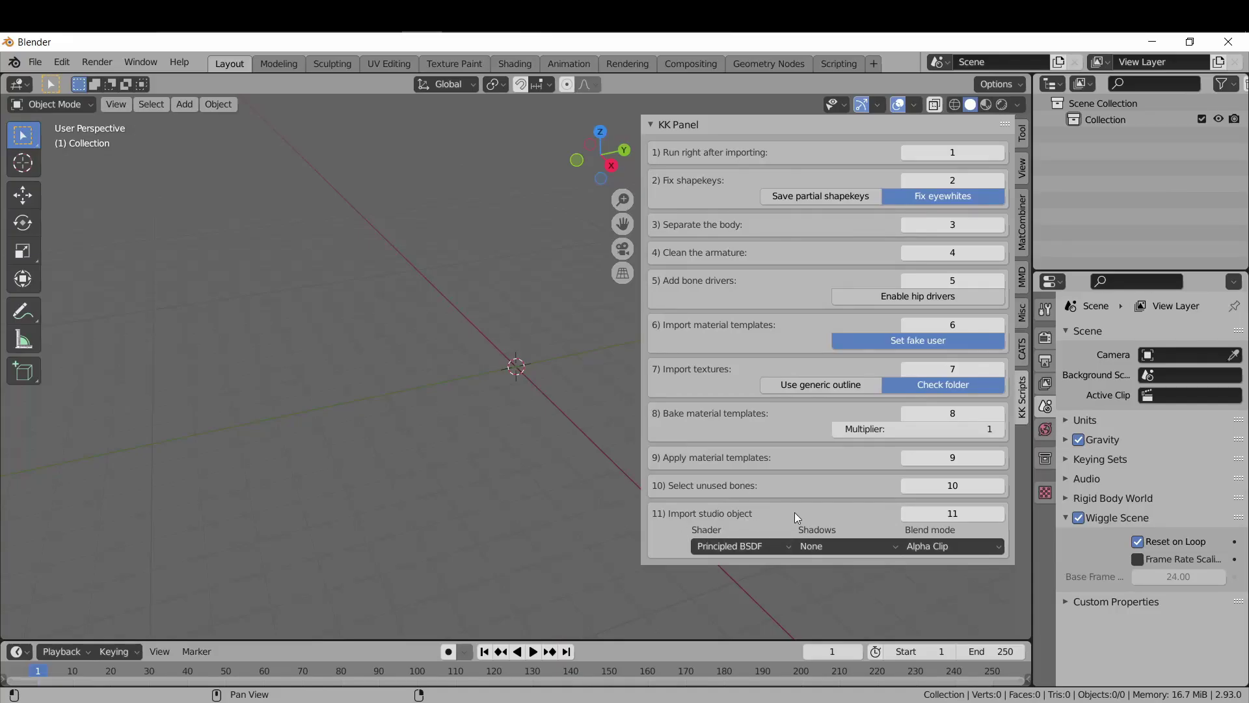
# - Switch to Blender and import the studio object from the Baron Bunny folder in Downloads
pyautogui.click(983, 514)
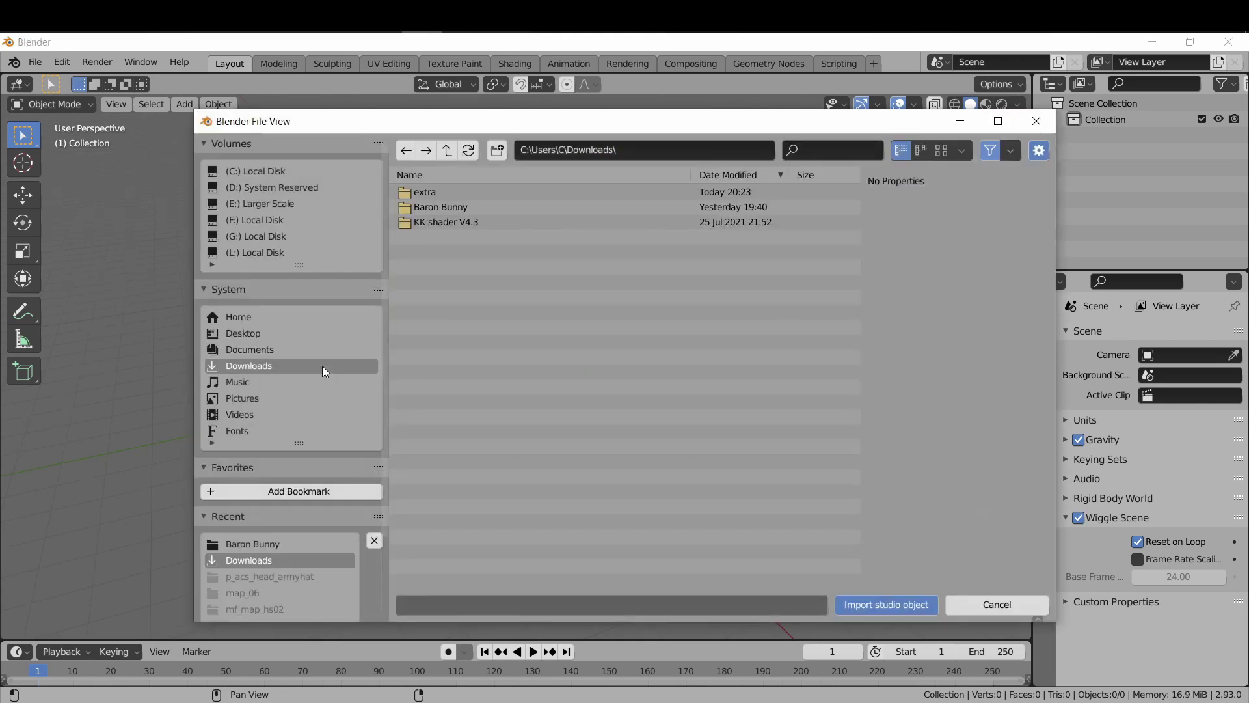
pyautogui.doubleClick(544, 207)
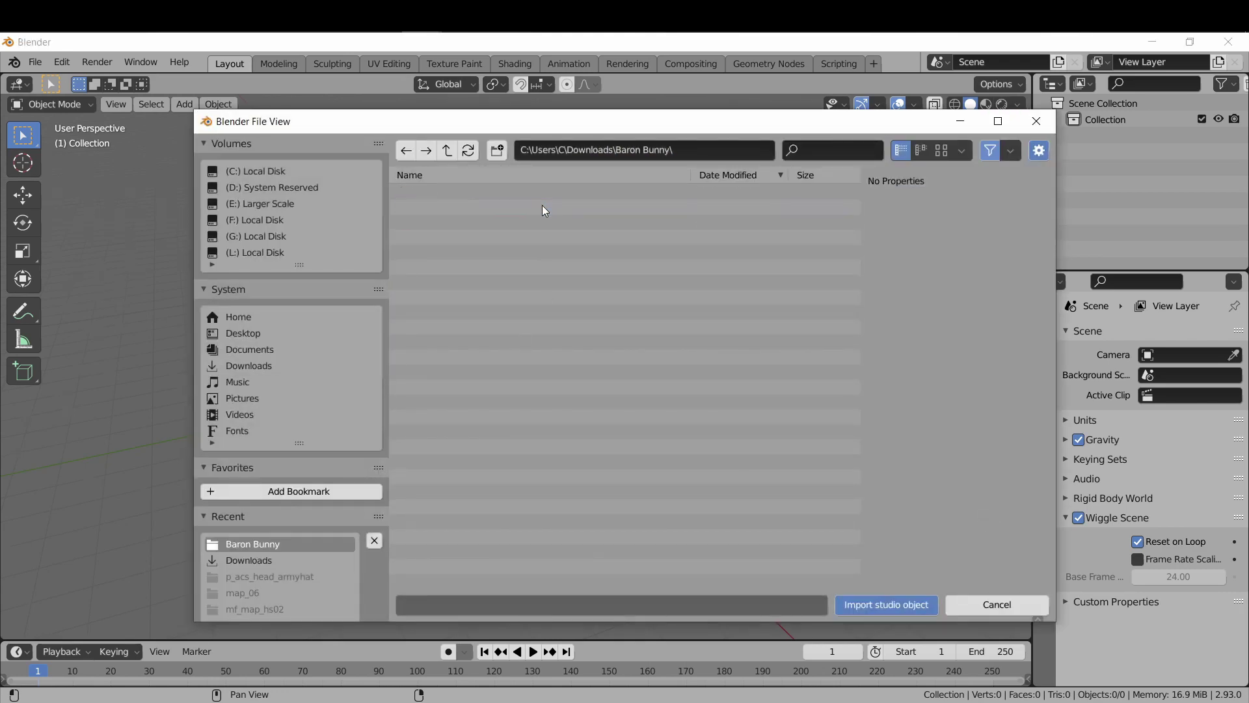
pyautogui.click(908, 602)
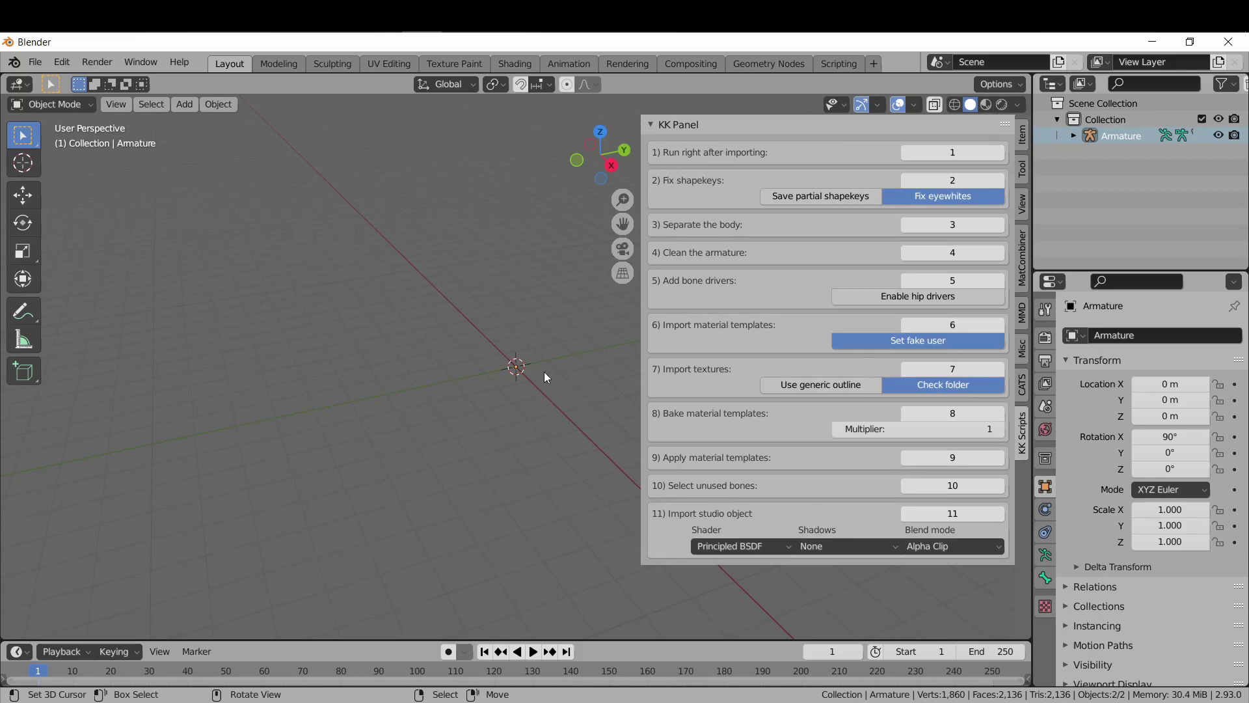
# - Scale the imported armature up uniformly to about 597
pyautogui.press('s')
pyautogui.click(696, 335)
pyautogui.press('n')
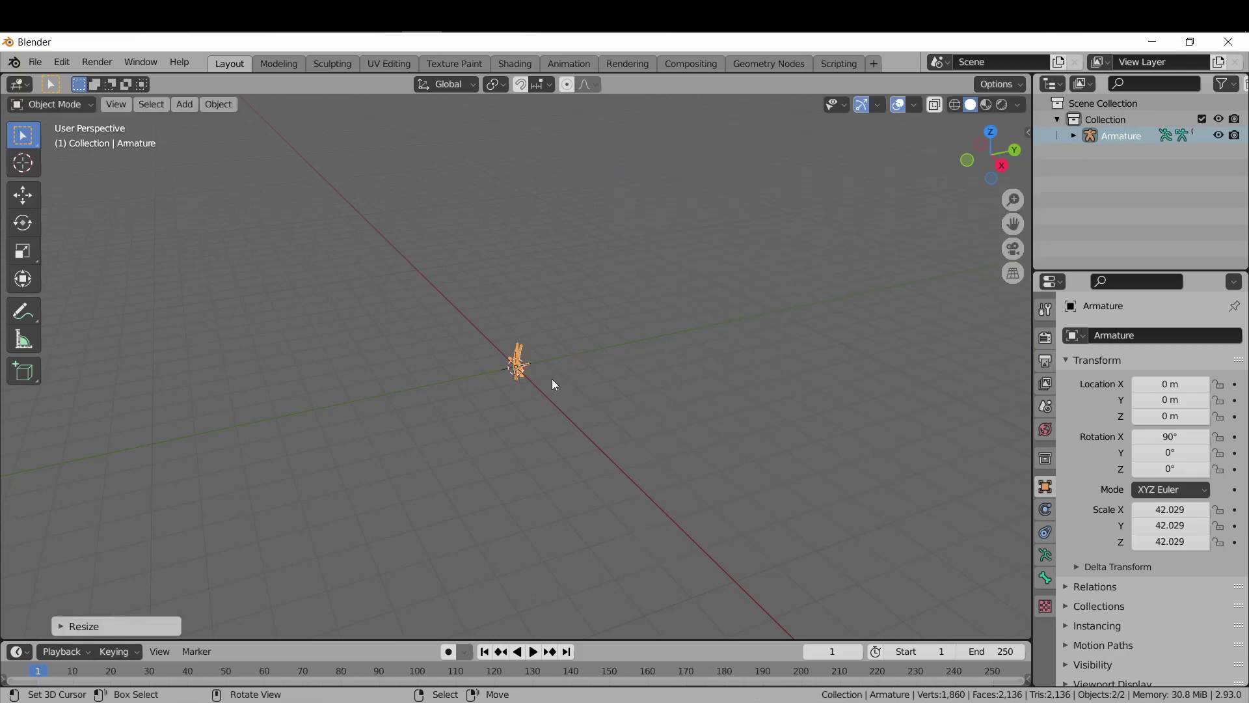
pyautogui.press('s')
pyautogui.click(528, 267)
pyautogui.moveTo(528, 267); pyautogui.dragTo(635, 336, button='middle')
# - Shrink all of the armature's bones in Edit Mode, each about its own origin, to about 0.05 of their size
pyautogui.press('Tab')
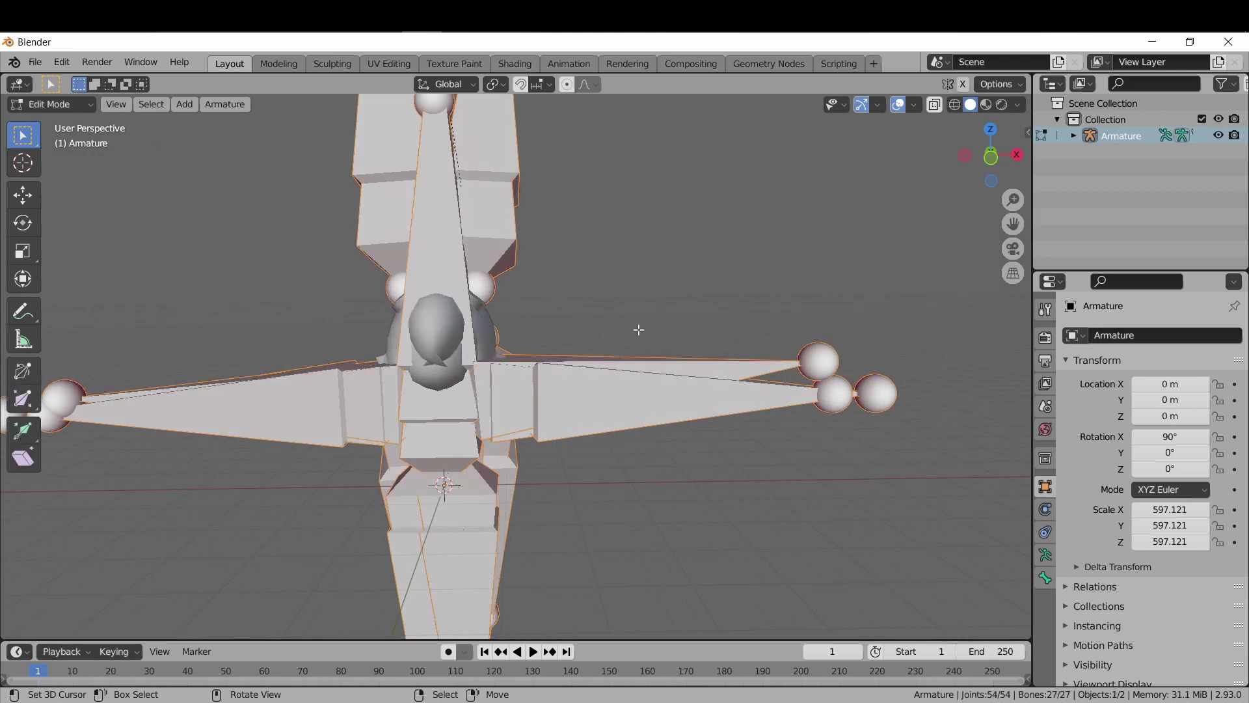
pyautogui.click(501, 85)
pyautogui.click(520, 159)
pyautogui.press('s')
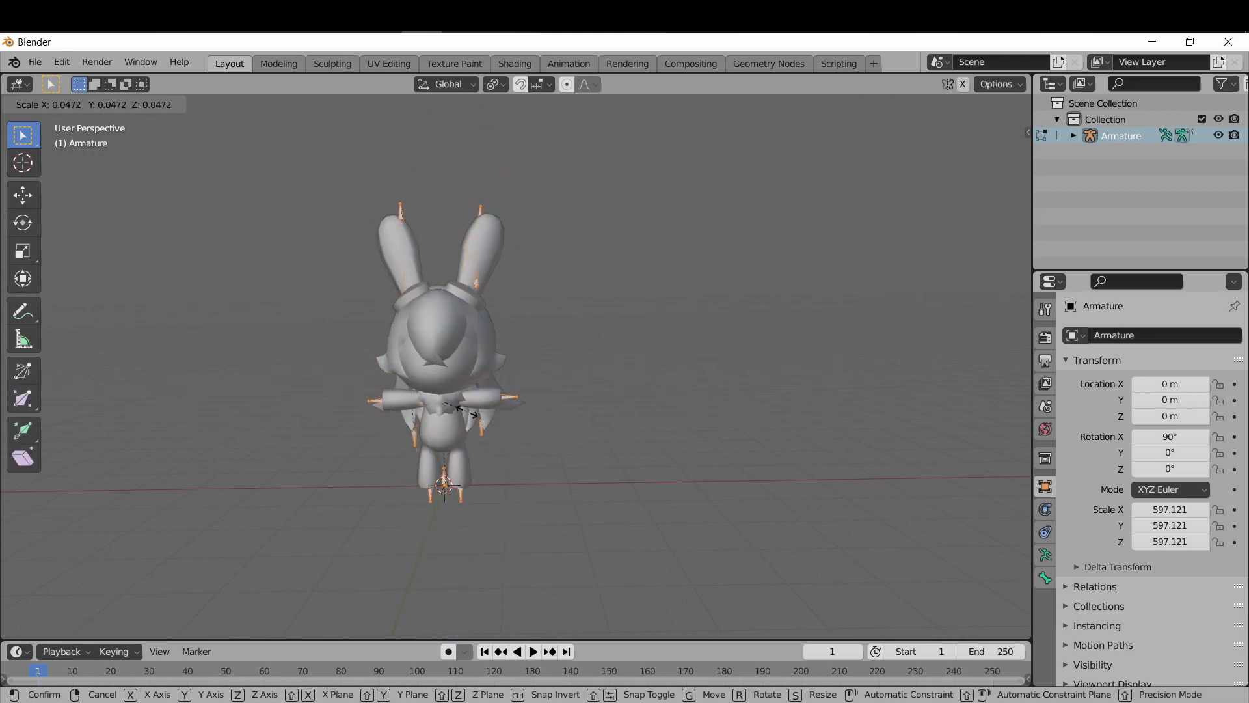
pyautogui.click(469, 417)
pyautogui.press('Tab')
# - Set the armature's viewport display to draw the bones in front of the mesh
pyautogui.click(1046, 554)
pyautogui.click(1115, 555)
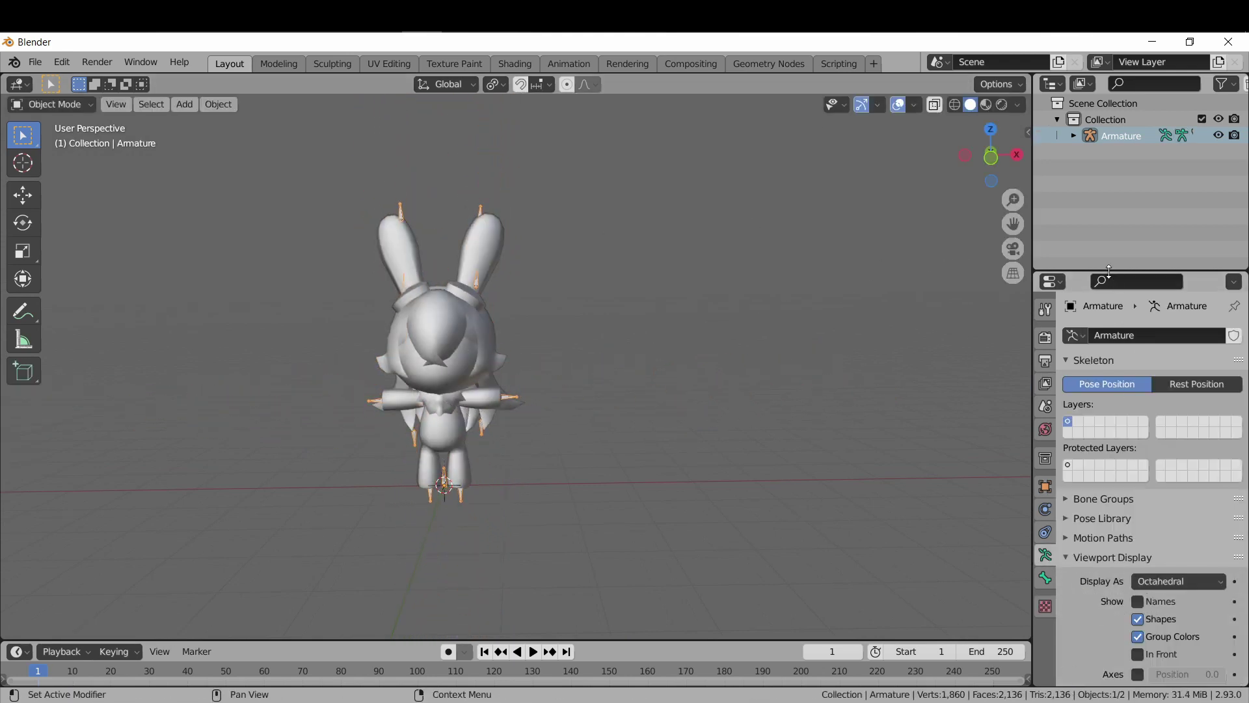
pyautogui.scroll(-2, 1115, 572)
pyautogui.click(1141, 610)
pyautogui.keyDown('shift'); pyautogui.moveTo(548, 379); pyautogui.dragTo(615, 379, button='middle'); pyautogui.keyUp('shift')
pyautogui.scroll(2, 609, 382)
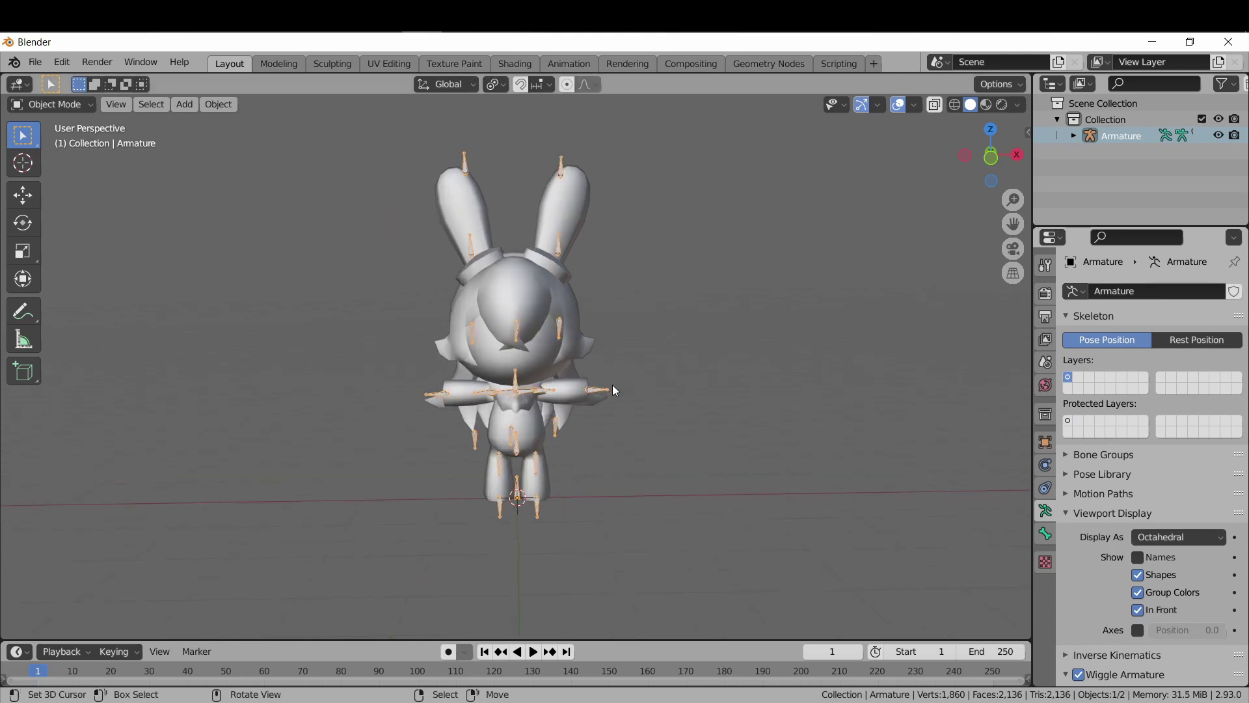
# - Switch the viewport to Rendered shading and brighten the world background colour to a light grey
pyautogui.press('z')
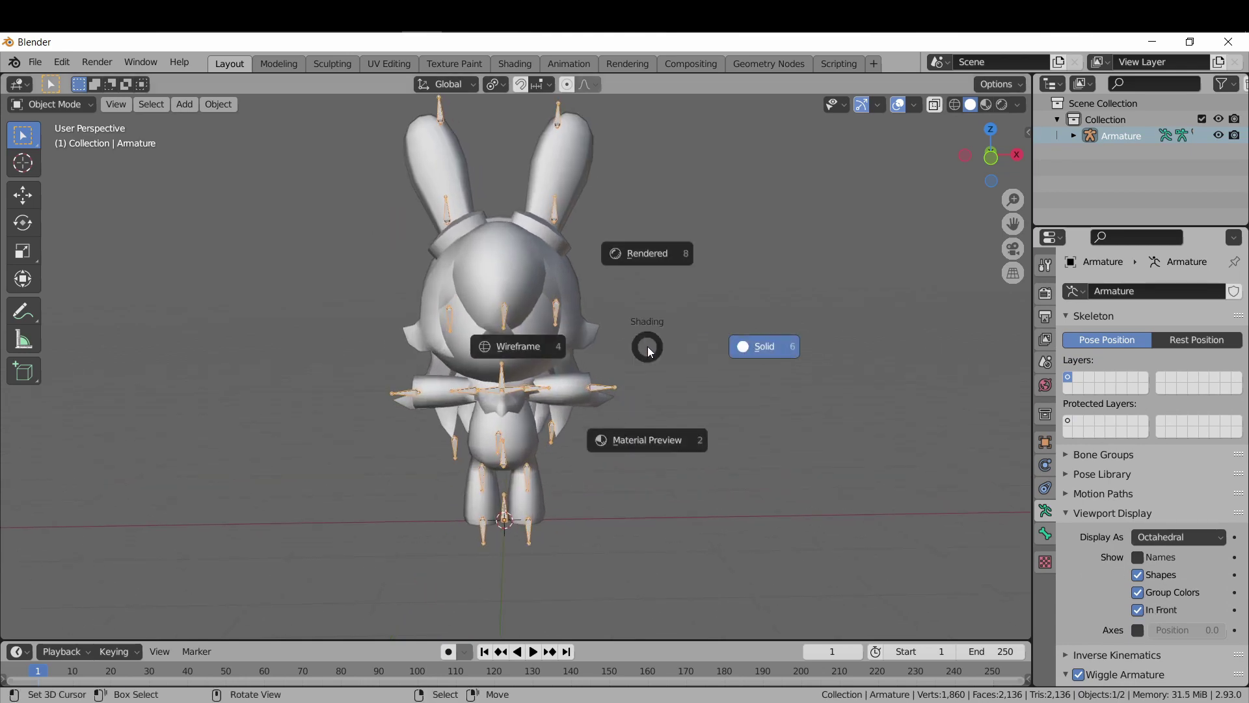
pyautogui.click(644, 248)
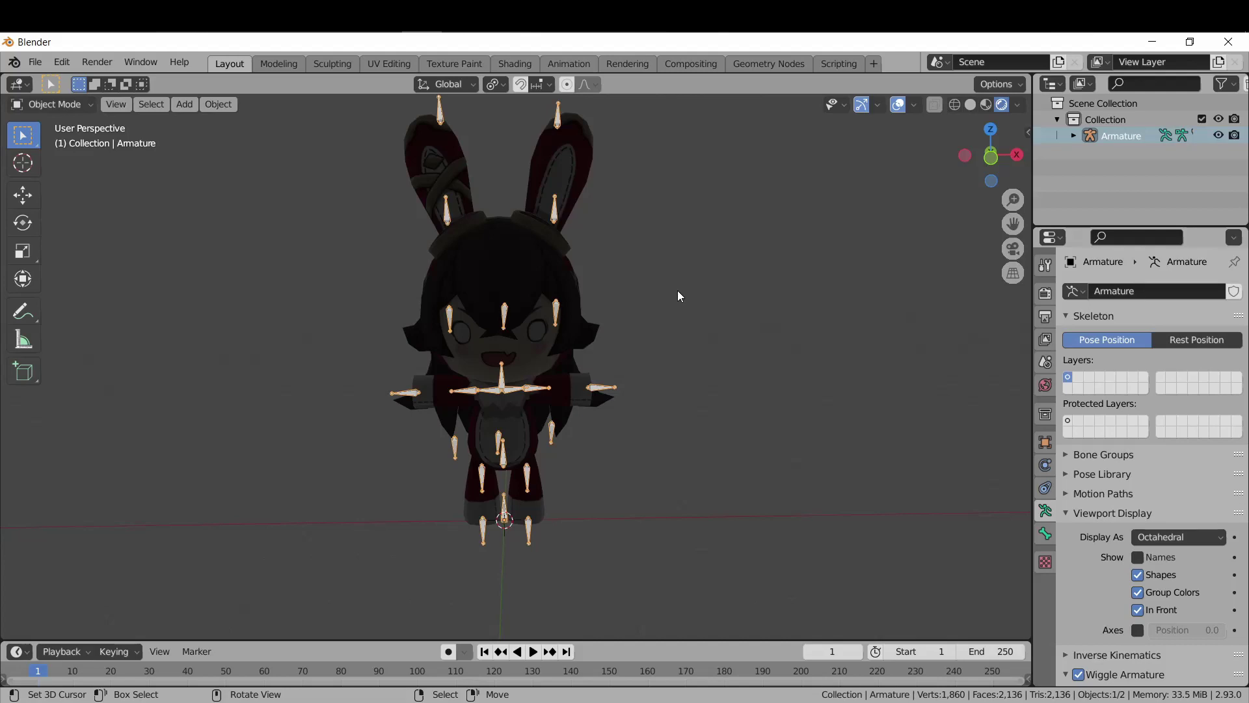
pyautogui.click(1045, 384)
pyautogui.click(1174, 397)
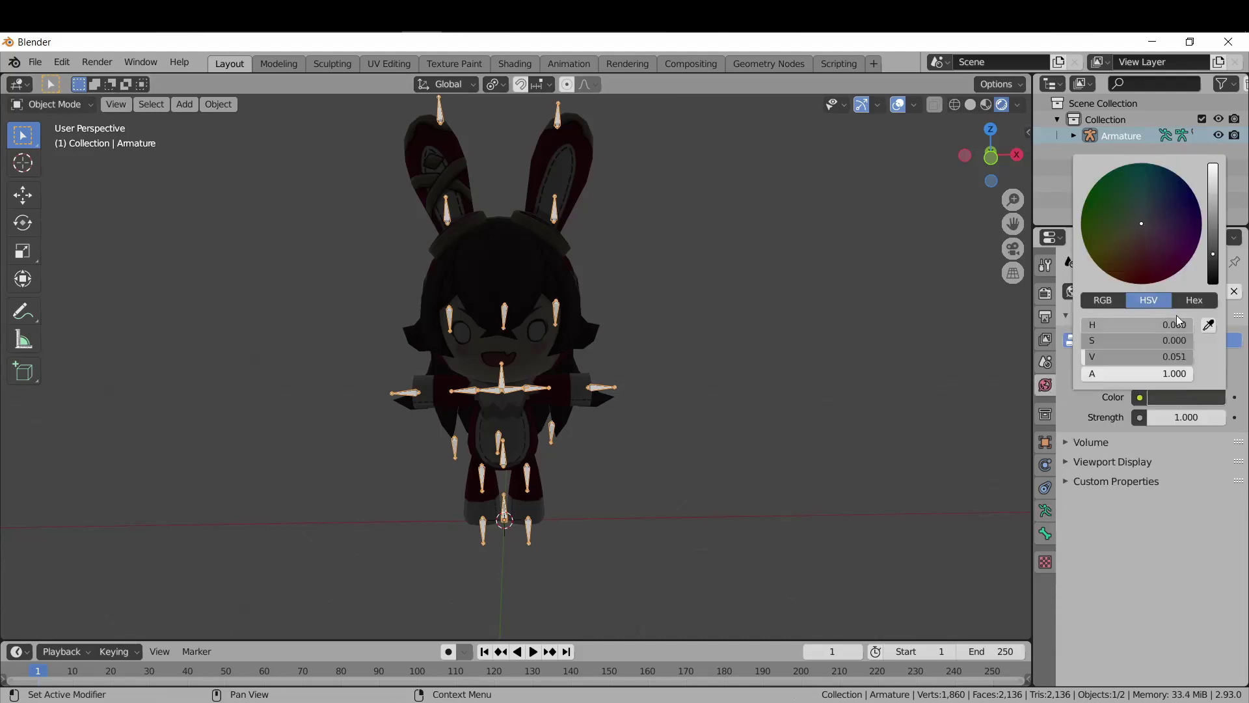
pyautogui.moveTo(1162, 356); pyautogui.dragTo(1212, 356)
pyautogui.scroll(-3, 758, 362)
pyautogui.moveTo(743, 364)
pyautogui.mouseDown(button='middle')
pyautogui.moveTo(748, 378)
pyautogui.moveTo(751, 365)
pyautogui.mouseUp(button='middle')
pyautogui.click(1155, 398)
pyautogui.moveTo(1167, 356); pyautogui.dragTo(1157, 356)
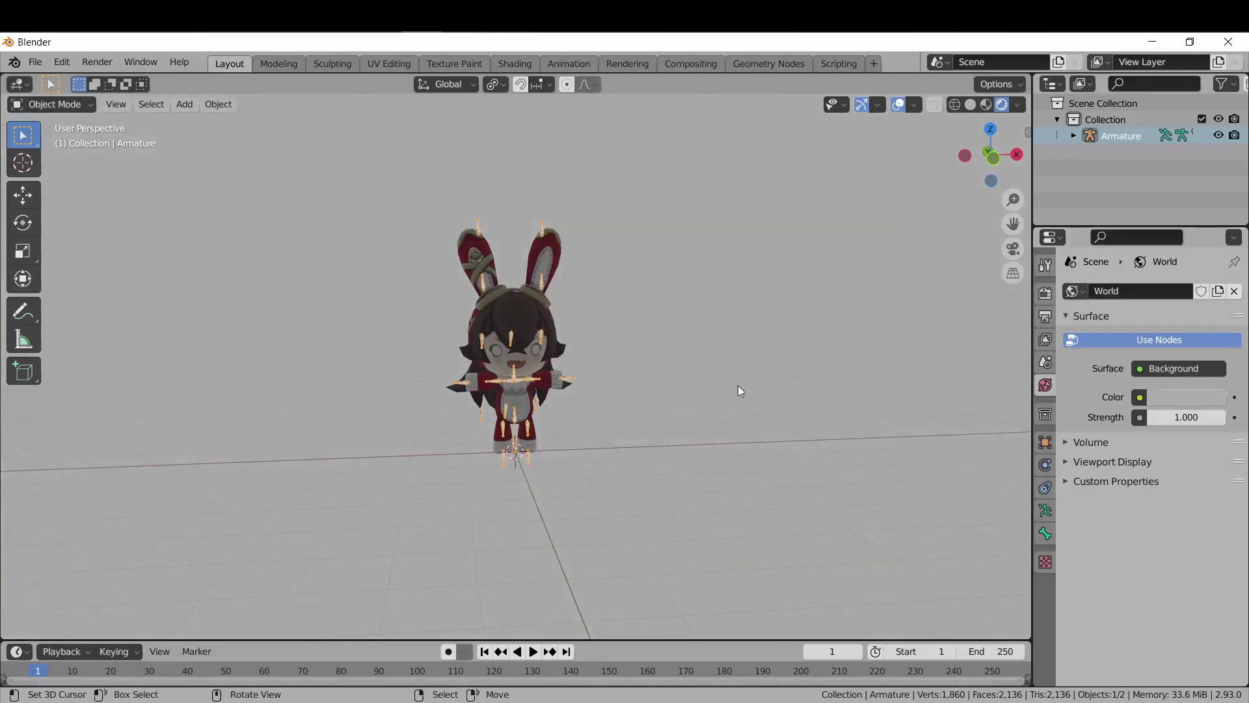
# - Add a sun light, move it beside the bunny and rotate it freely with the trackball rotation
pyautogui.hotkey('shift', 'a')
pyautogui.moveTo(682, 575)
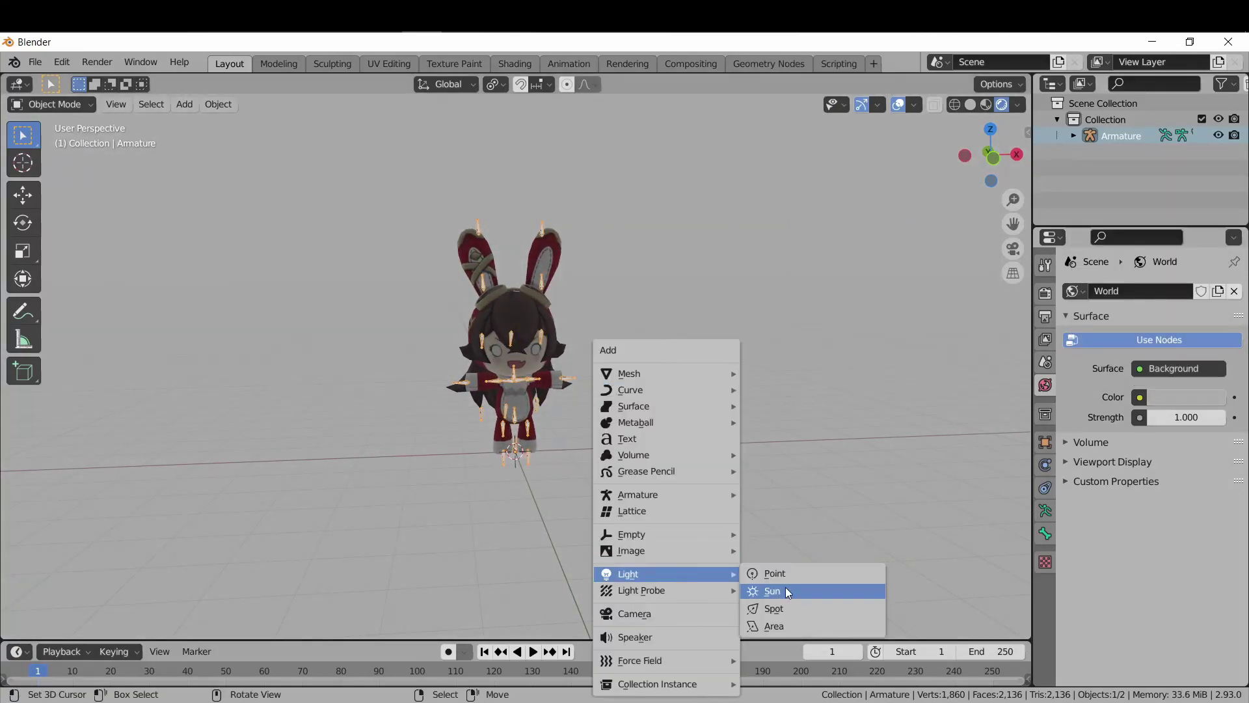
pyautogui.click(786, 589)
pyautogui.press('g')
pyautogui.click(825, 387)
pyautogui.press('r')
pyautogui.press('r')
pyautogui.click(862, 454)
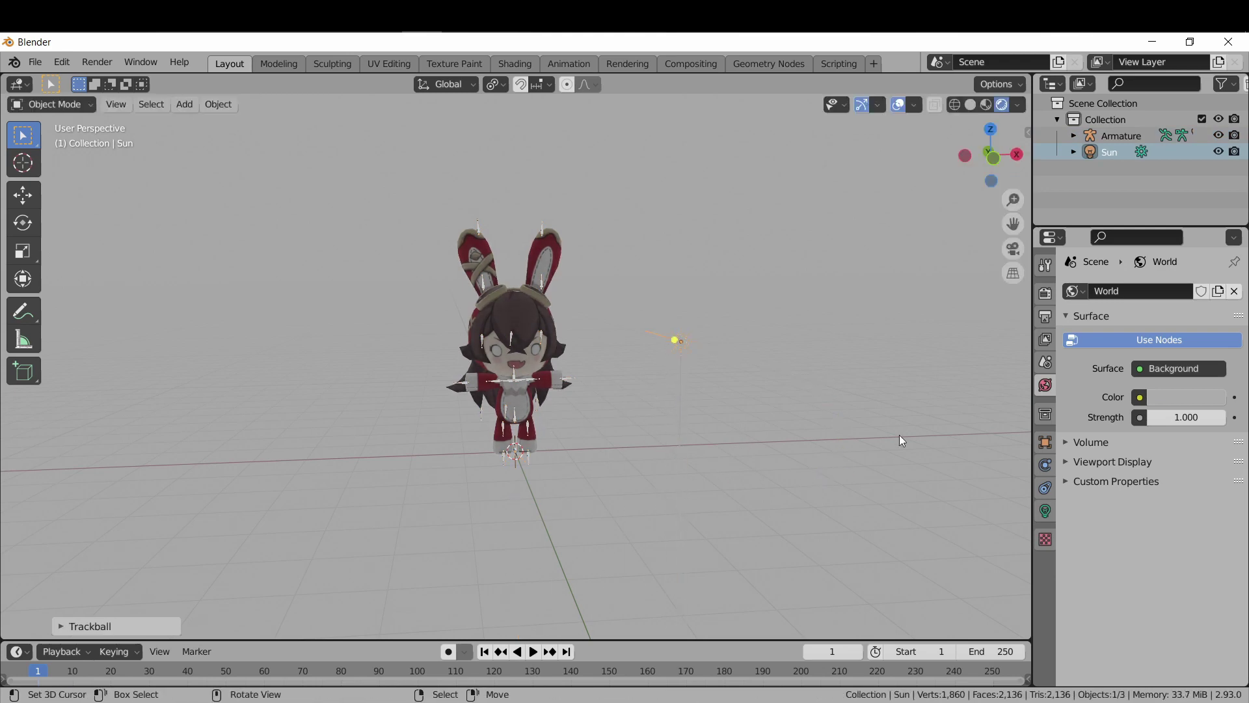
# - Set the sun light's strength to 3 and rotate it again to relight the bunny
pyautogui.click(1045, 511)
pyautogui.click(1178, 396)
pyautogui.write('3')
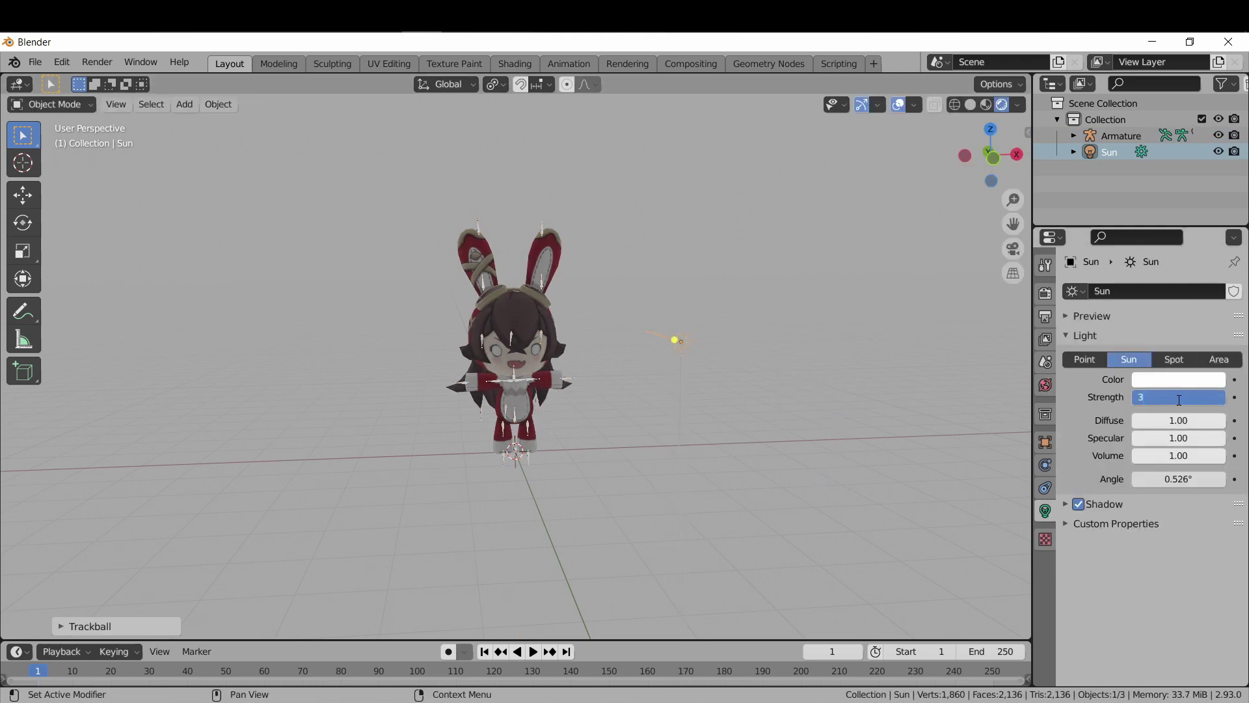
pyautogui.press('Return')
pyautogui.scroll(2, 719, 386)
pyautogui.scroll(2, 720, 386)
pyautogui.press('r')
pyautogui.press('r')
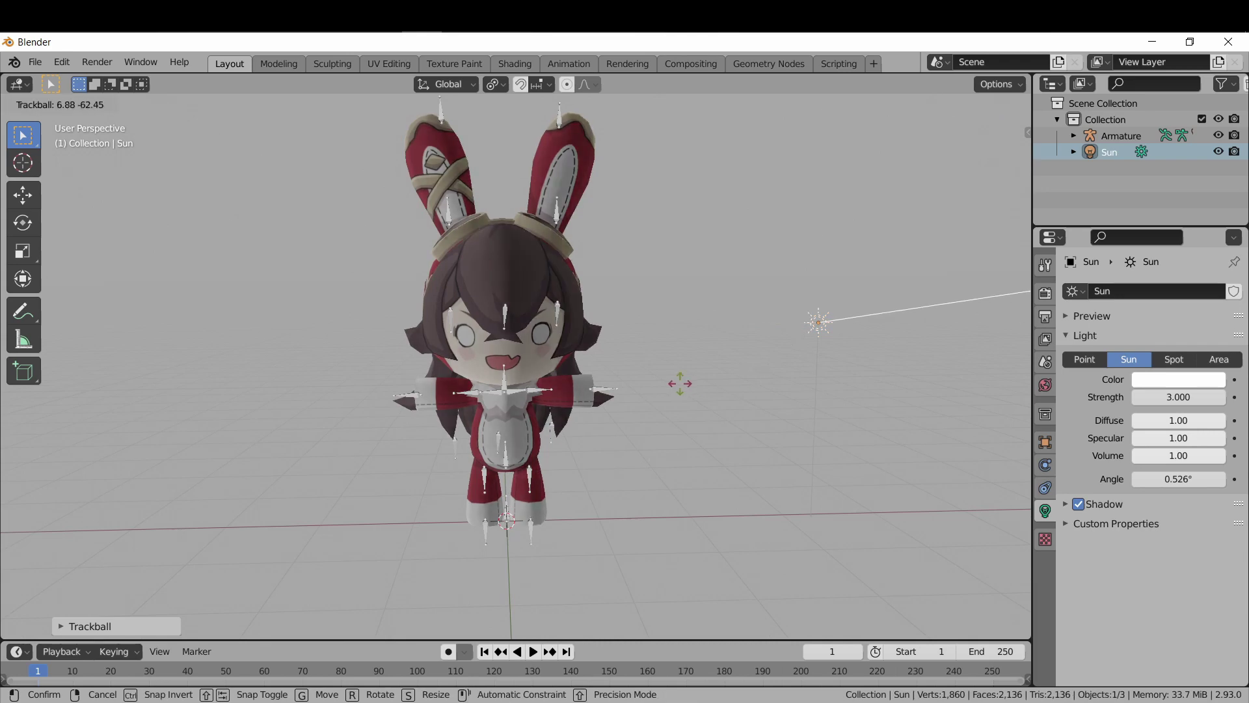
pyautogui.click(955, 419)
# - Show the KK Panel and open the Shading workspace
pyautogui.press('n')
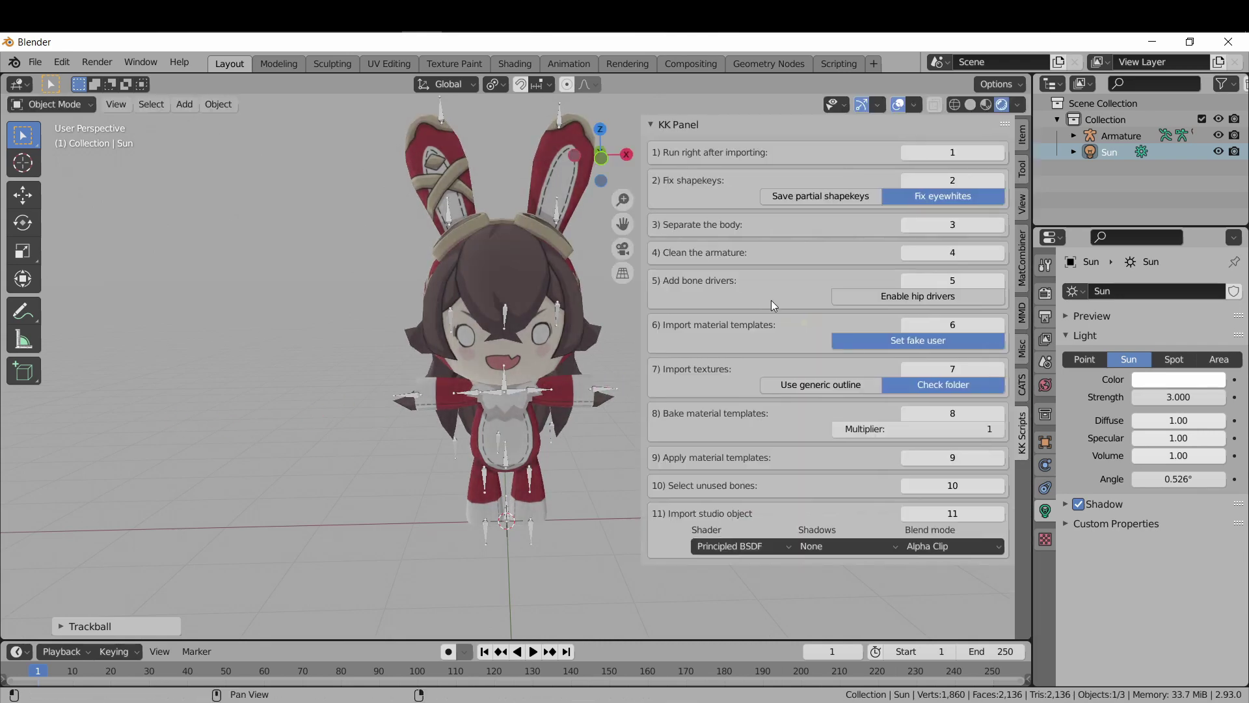
pyautogui.click(514, 63)
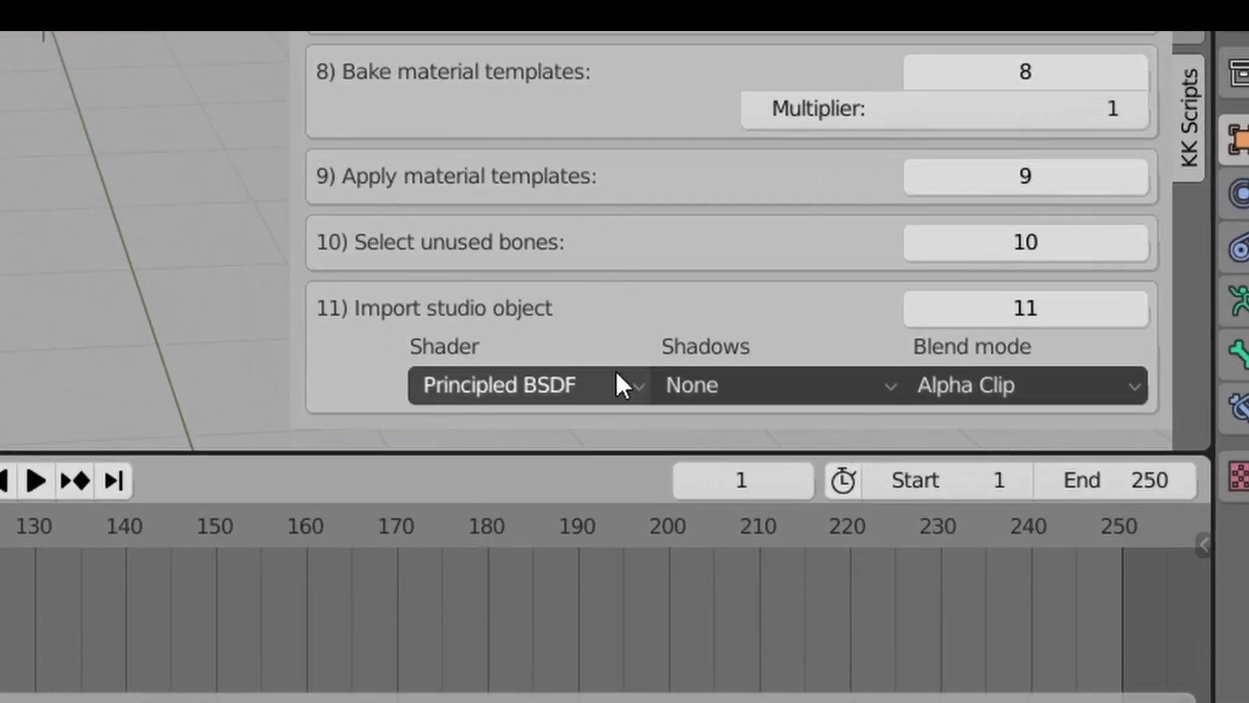
# - Import the studio object from the Baron Bunny folder again with the Emission shader, Opaque shadows and Alpha Hashed blend mode
pyautogui.click(684, 445)
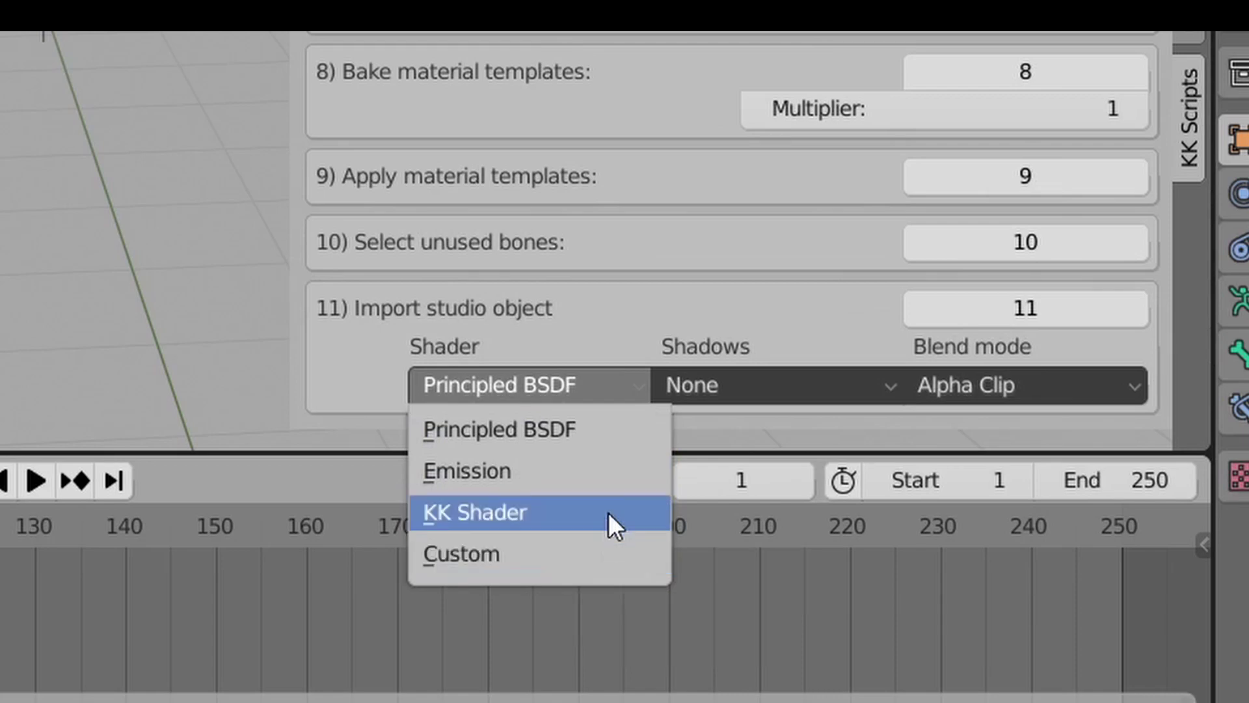
pyautogui.click(600, 478)
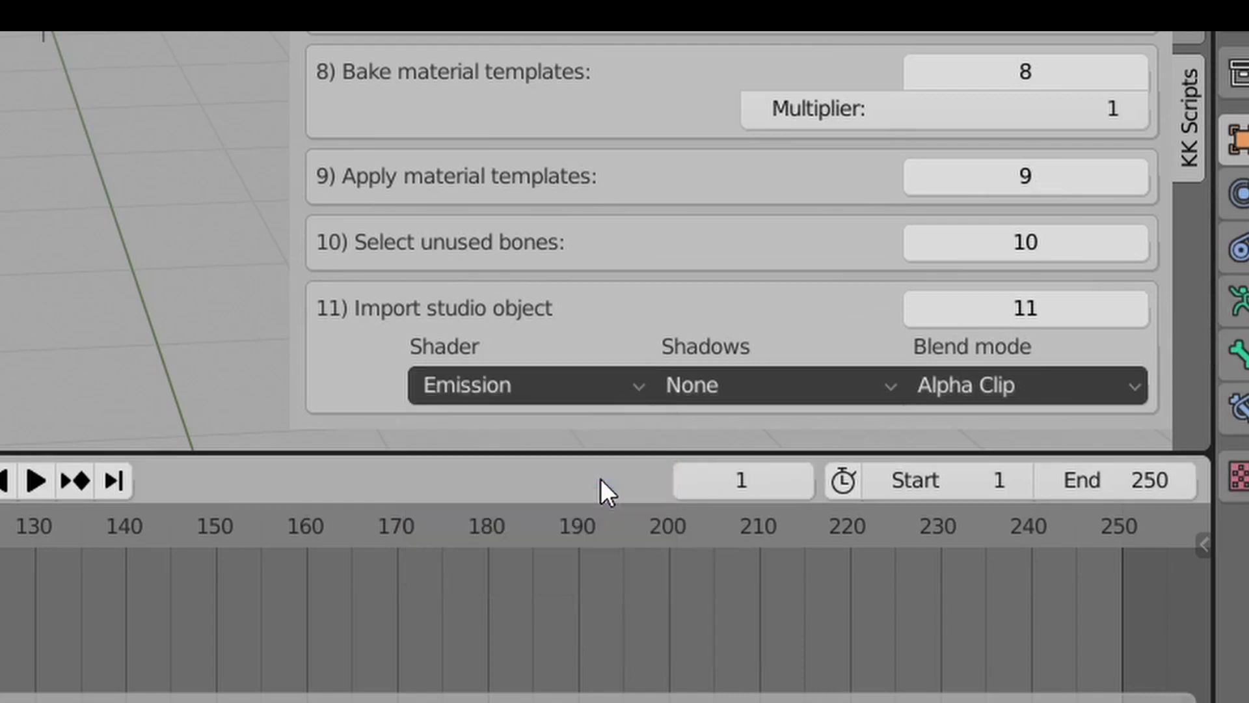
pyautogui.click(865, 388)
pyautogui.click(860, 467)
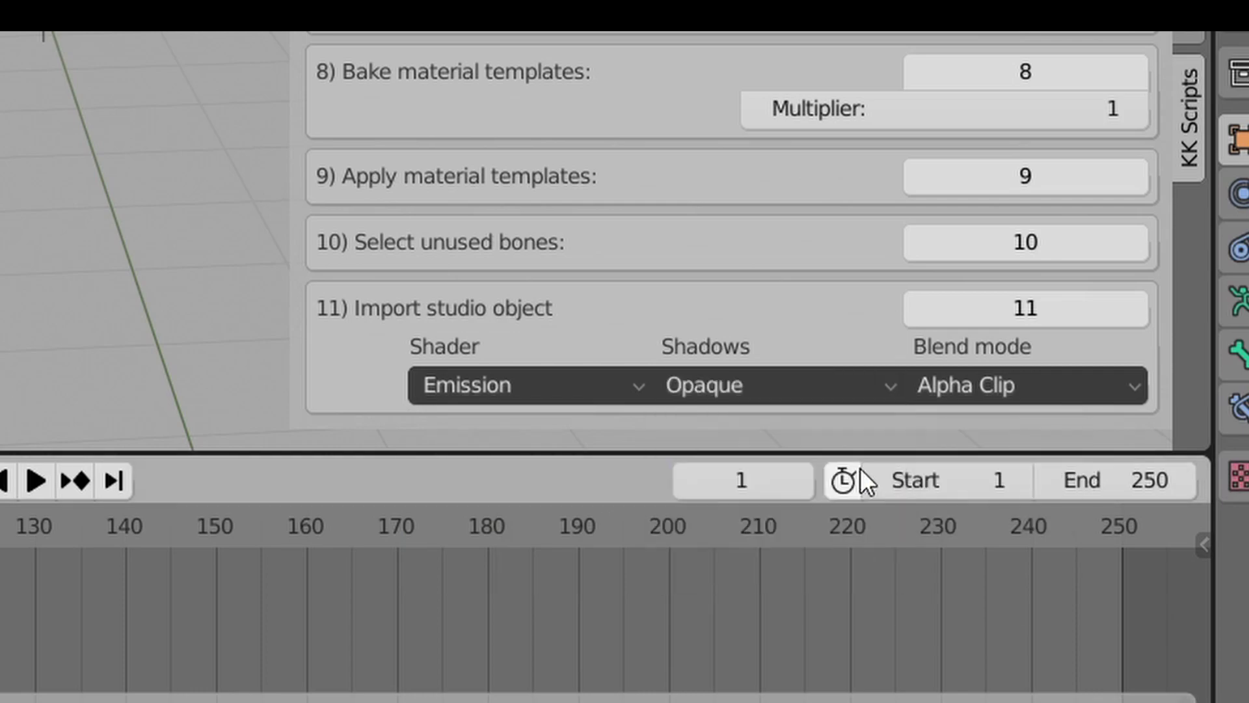
pyautogui.click(1104, 388)
pyautogui.click(1093, 514)
pyautogui.click(1066, 303)
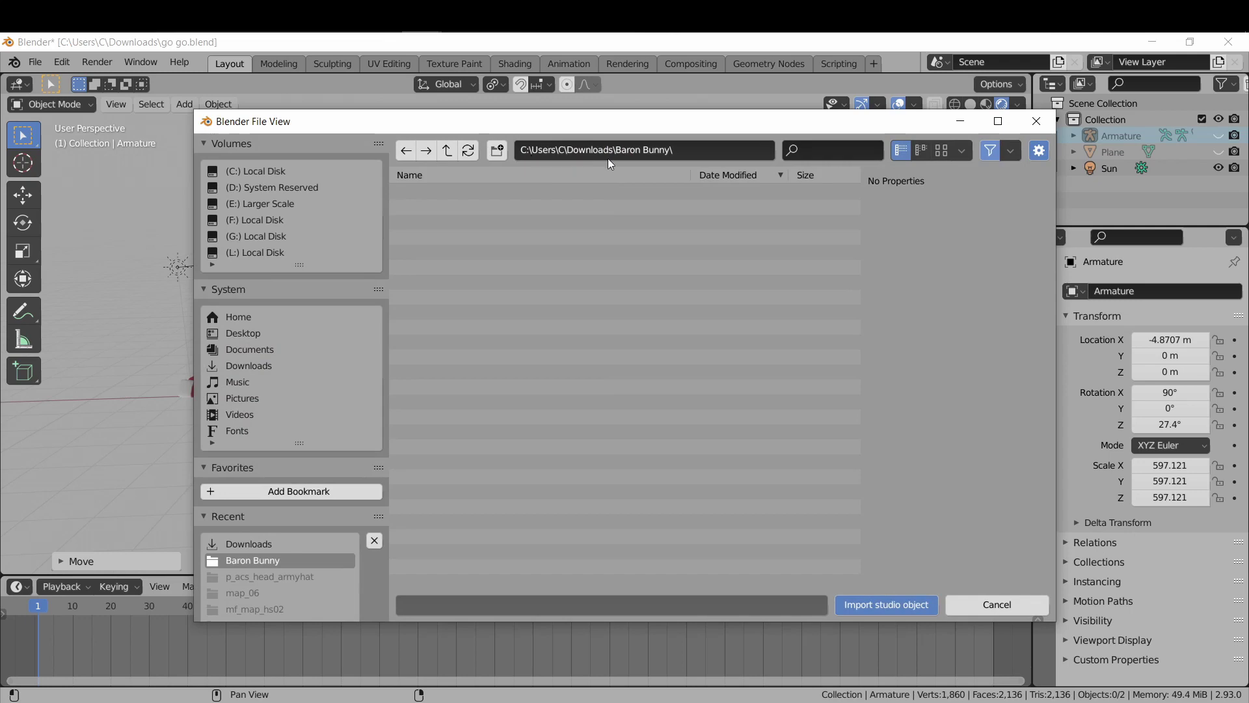
pyautogui.click(877, 612)
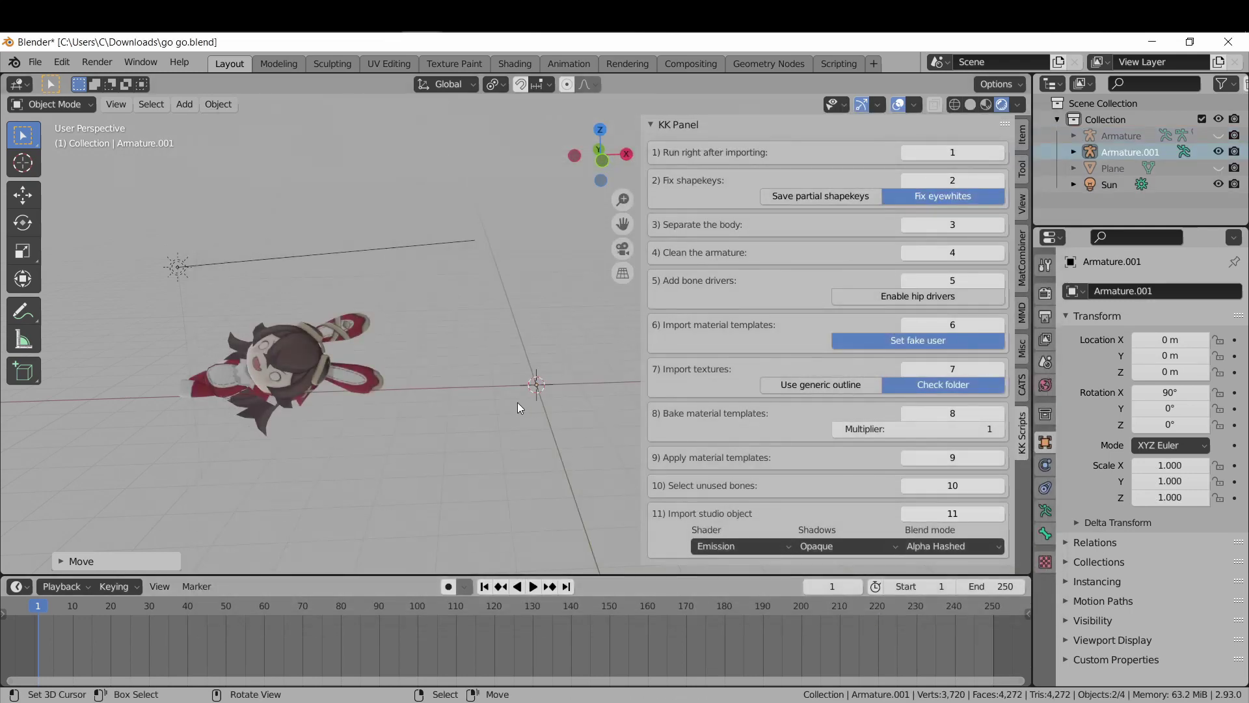
# - Set the imported bunny armature's scale to 597 on all three axes and hide the armature
pyautogui.moveTo(1169, 465); pyautogui.dragTo(1169, 498)
pyautogui.write('597')
pyautogui.press('Return')
pyautogui.press('h')
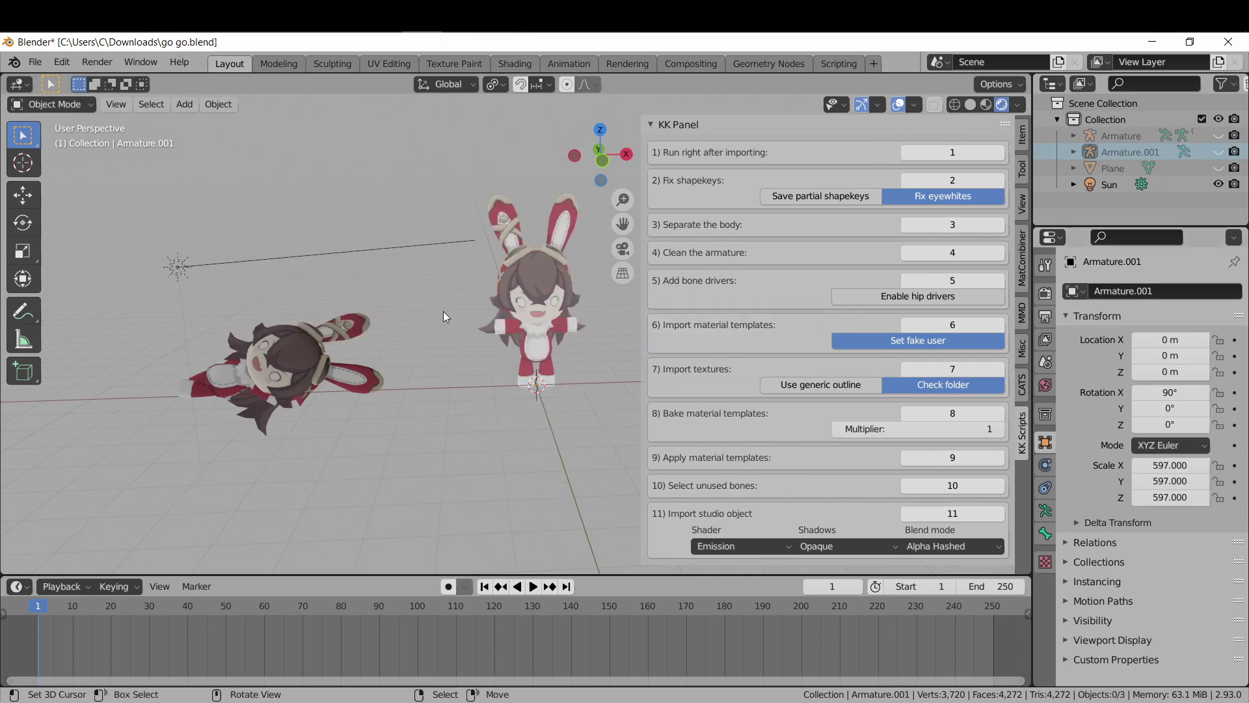
# - Select the new bunny mesh and examine its material settings and its emission node setup in the Shading workspace
pyautogui.moveTo(443, 311); pyautogui.dragTo(450, 333, button='middle')
pyautogui.click(469, 287)
pyautogui.click(1045, 579)
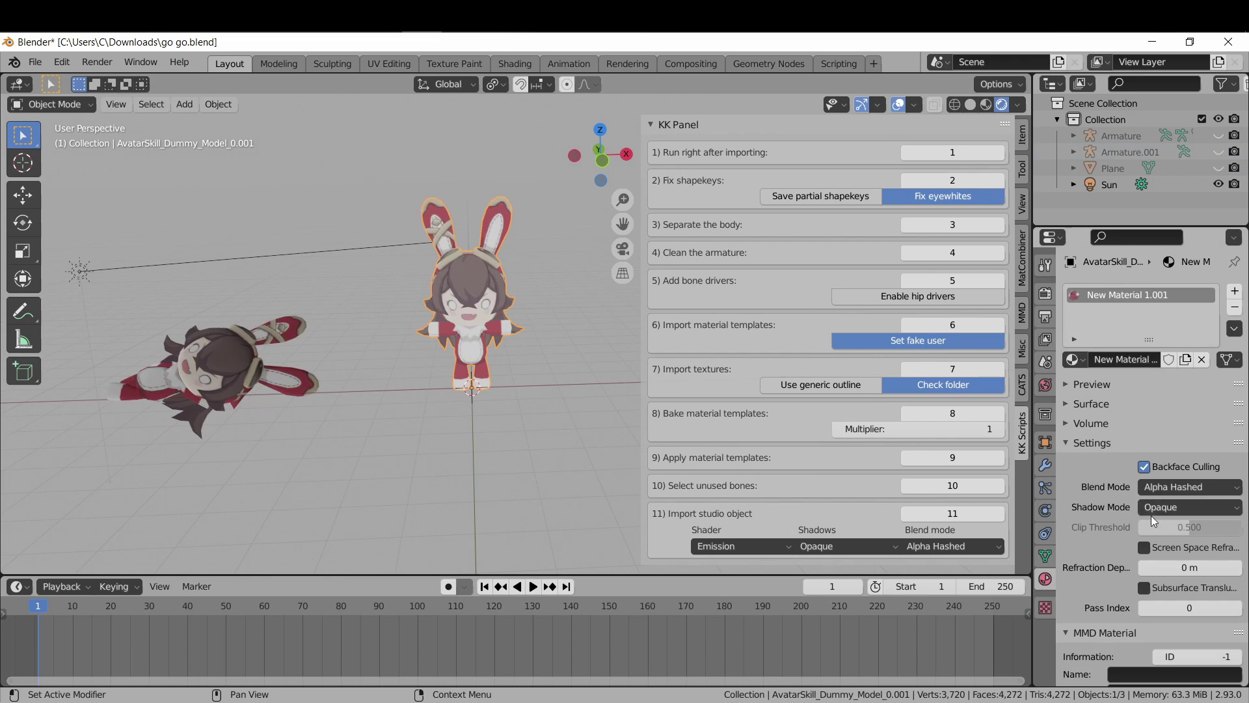
pyautogui.click(531, 64)
pyautogui.moveTo(698, 387)
pyautogui.mouseDown(button='middle')
pyautogui.moveTo(635, 443)
pyautogui.moveTo(605, 420)
pyautogui.mouseUp(button='middle')
pyautogui.scroll(2, 605, 419)
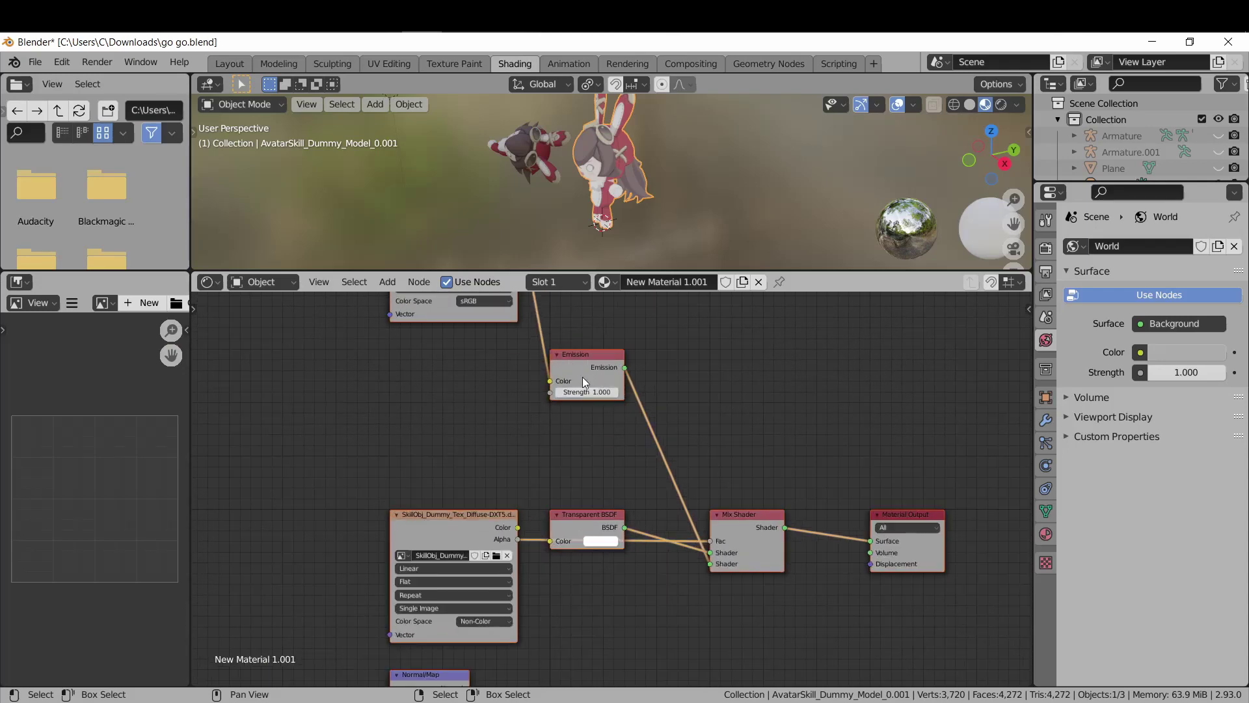
# - Return to the Layout workspace and rotate the sun light freely with the trackball rotation
pyautogui.click(234, 63)
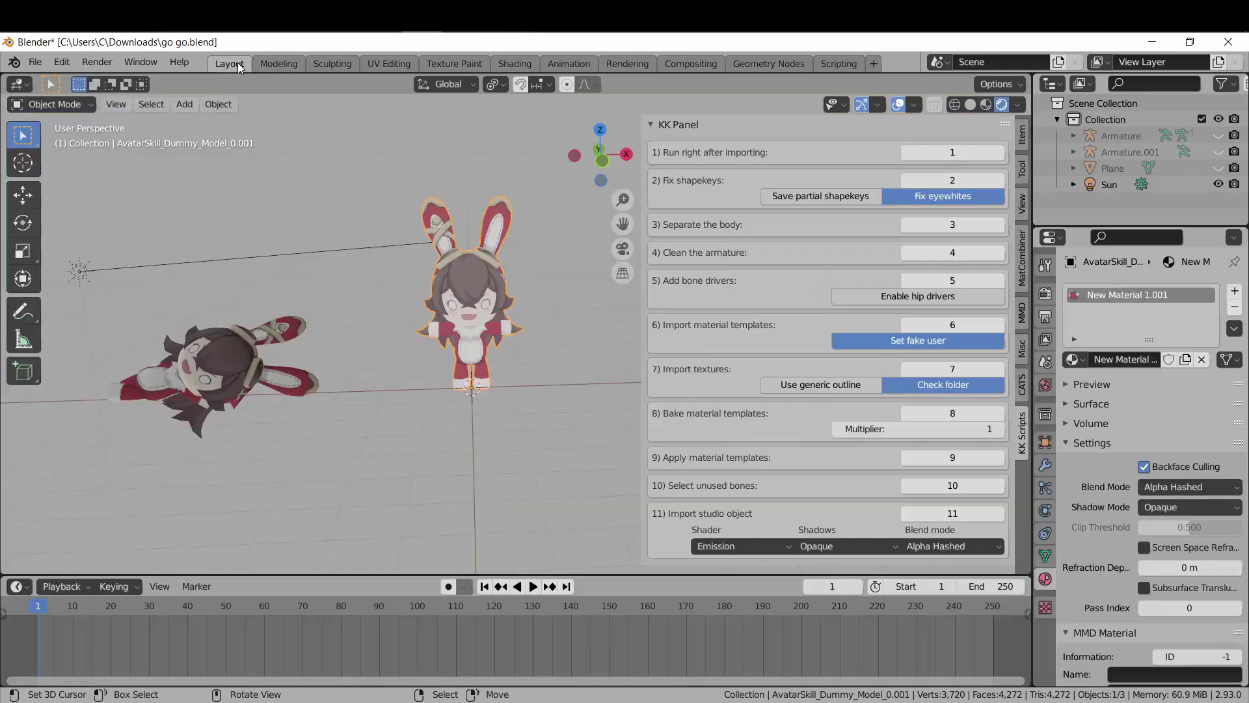
pyautogui.click(325, 253)
pyautogui.press('r')
pyautogui.press('r')
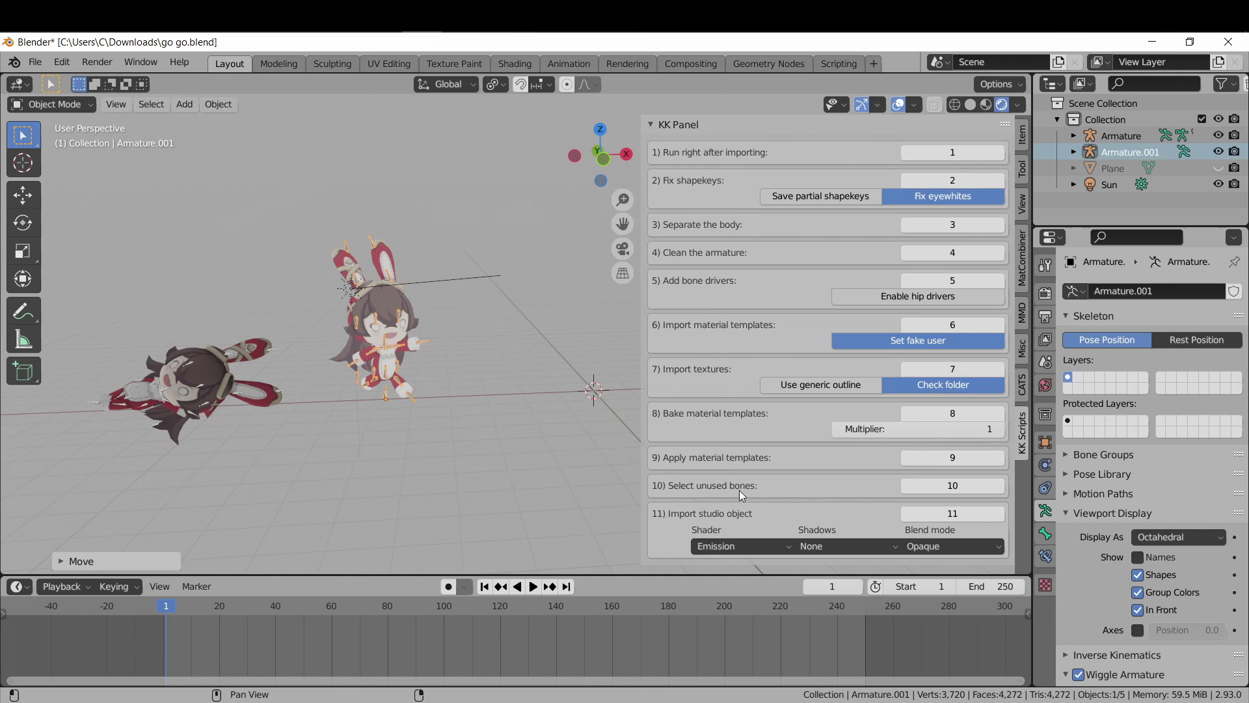
# - Set the studio object shader to KK Shader and append the Template General material from the KK Shader V4.3 blend file
pyautogui.click(767, 543)
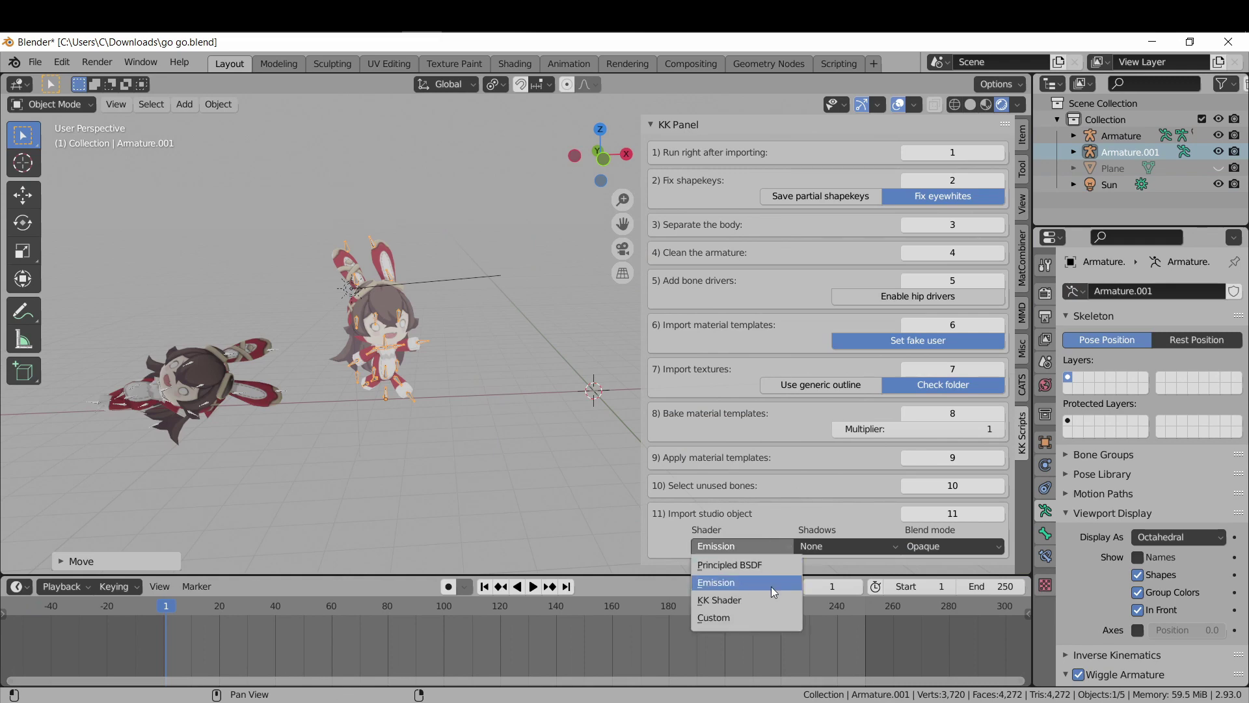
pyautogui.click(772, 603)
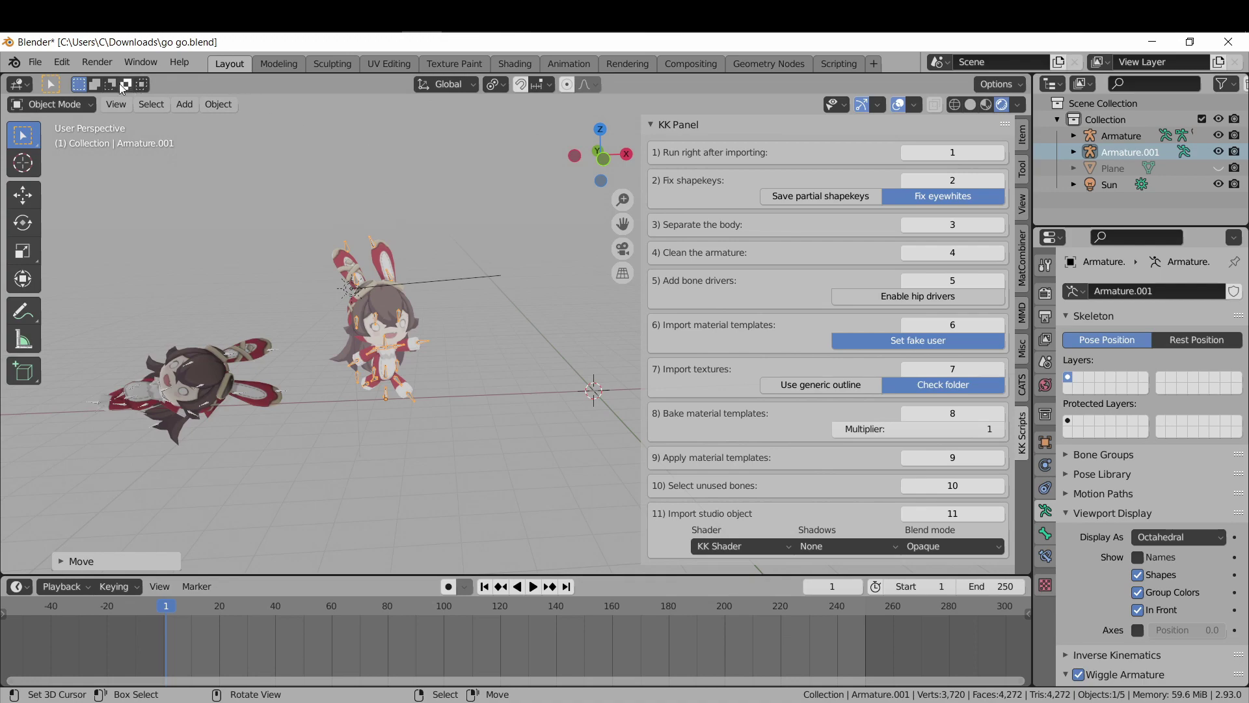
pyautogui.click(34, 68)
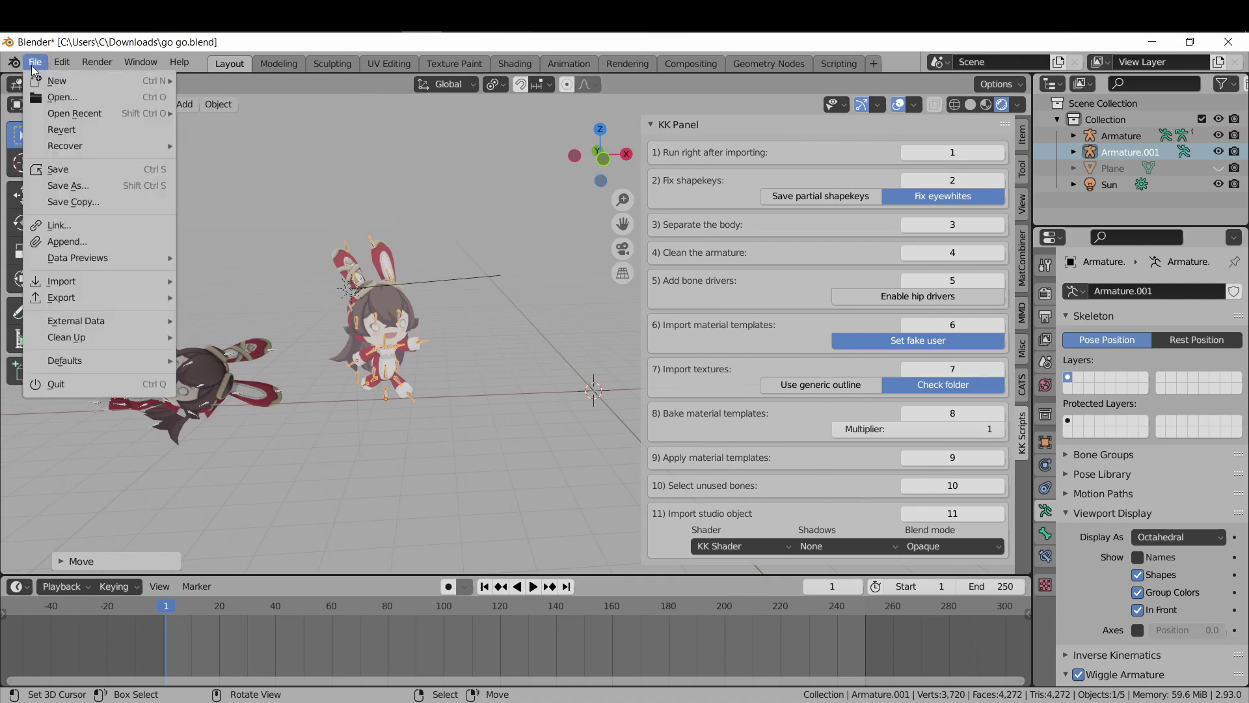
pyautogui.click(111, 238)
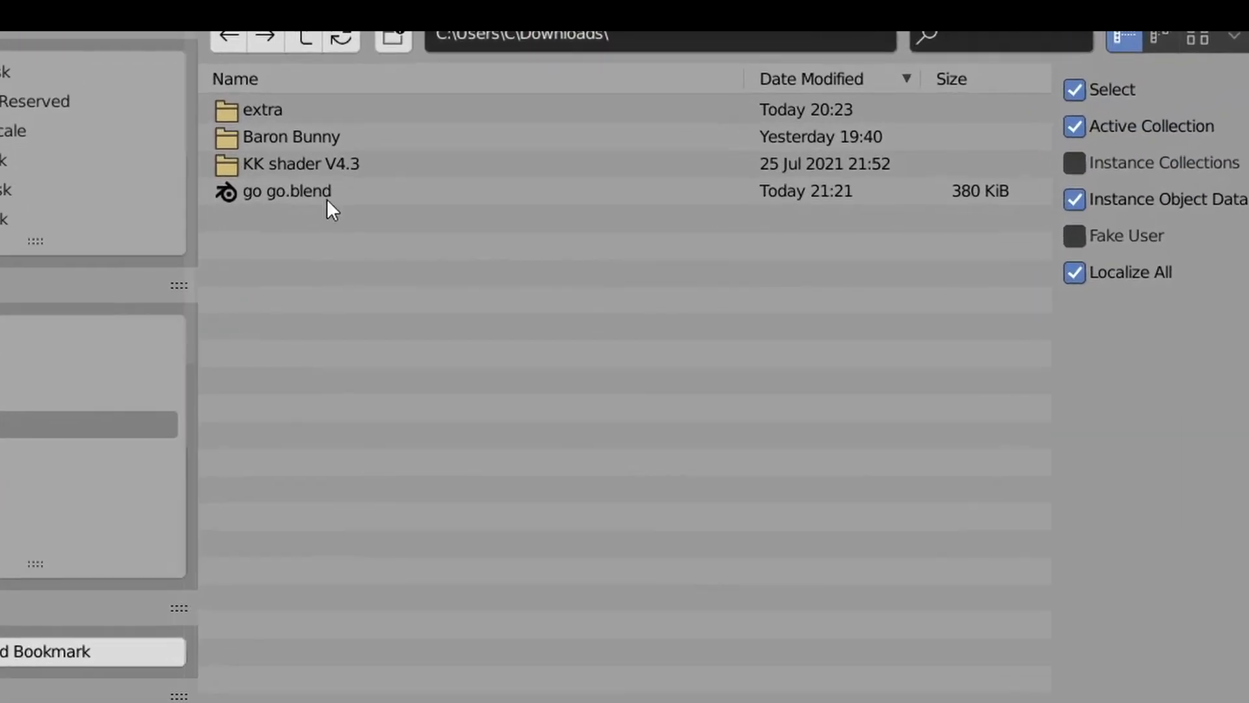
pyautogui.doubleClick(352, 145)
pyautogui.doubleClick(360, 85)
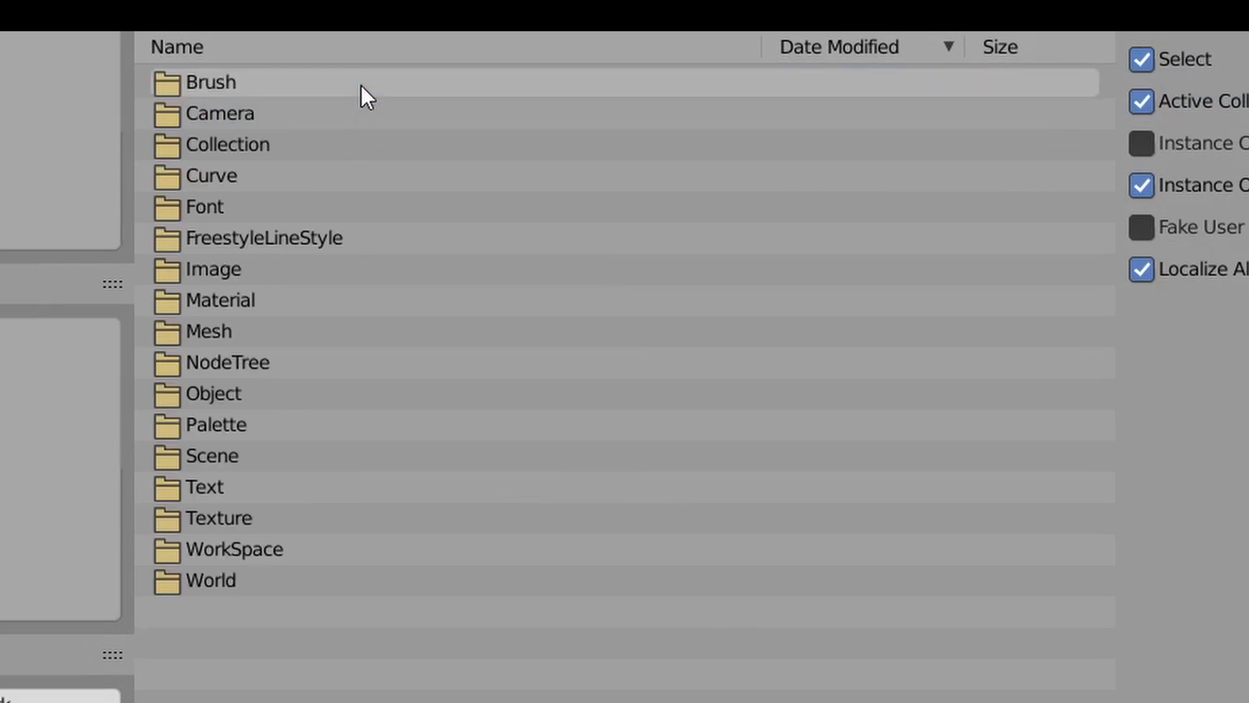
pyautogui.doubleClick(366, 299)
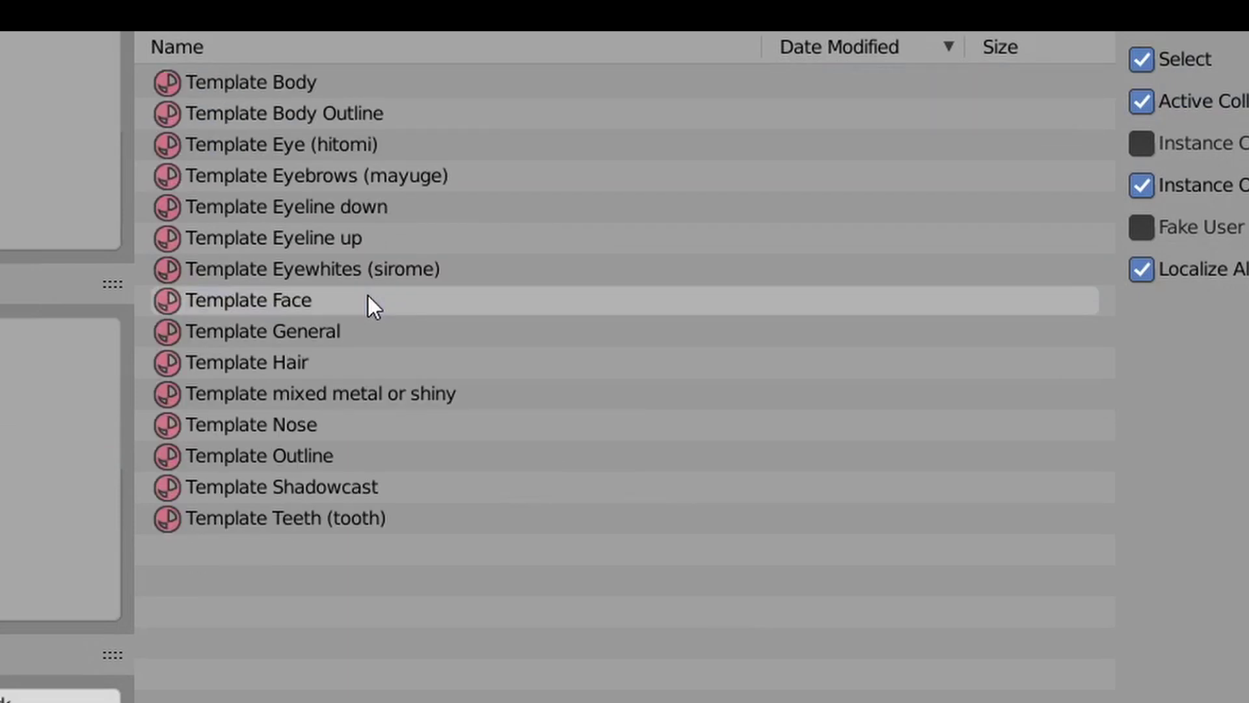
pyautogui.click(408, 321)
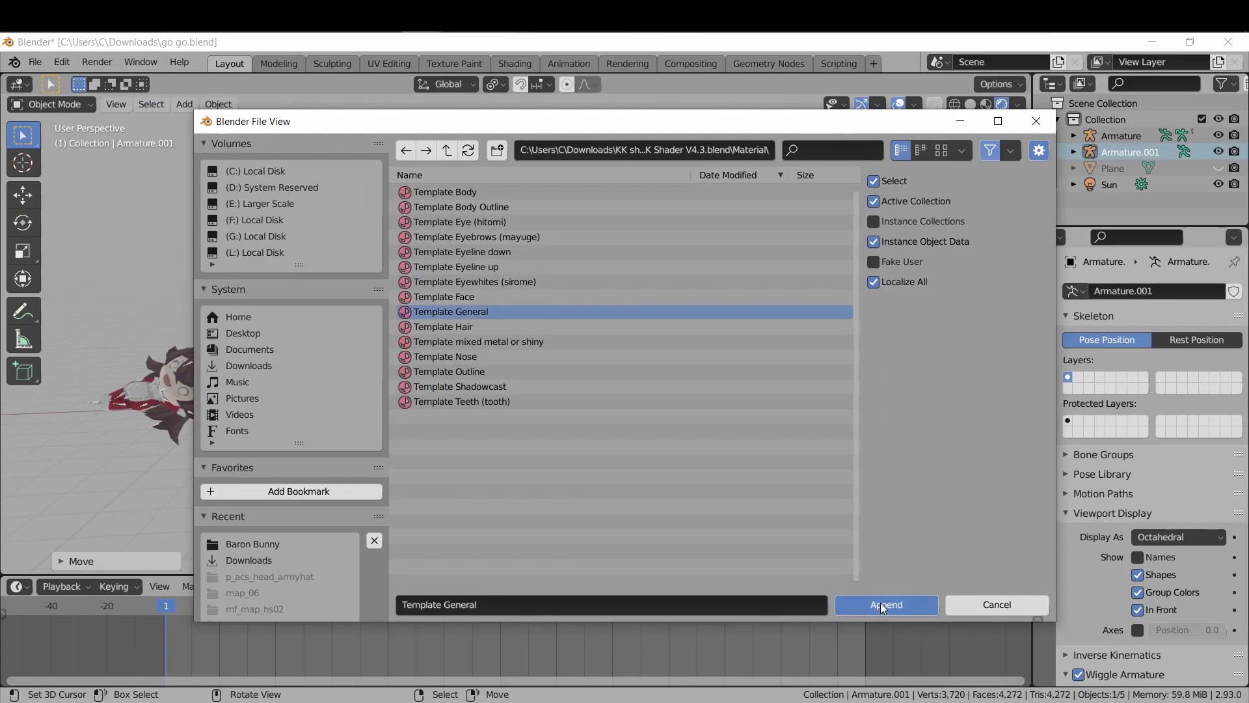
pyautogui.click(883, 607)
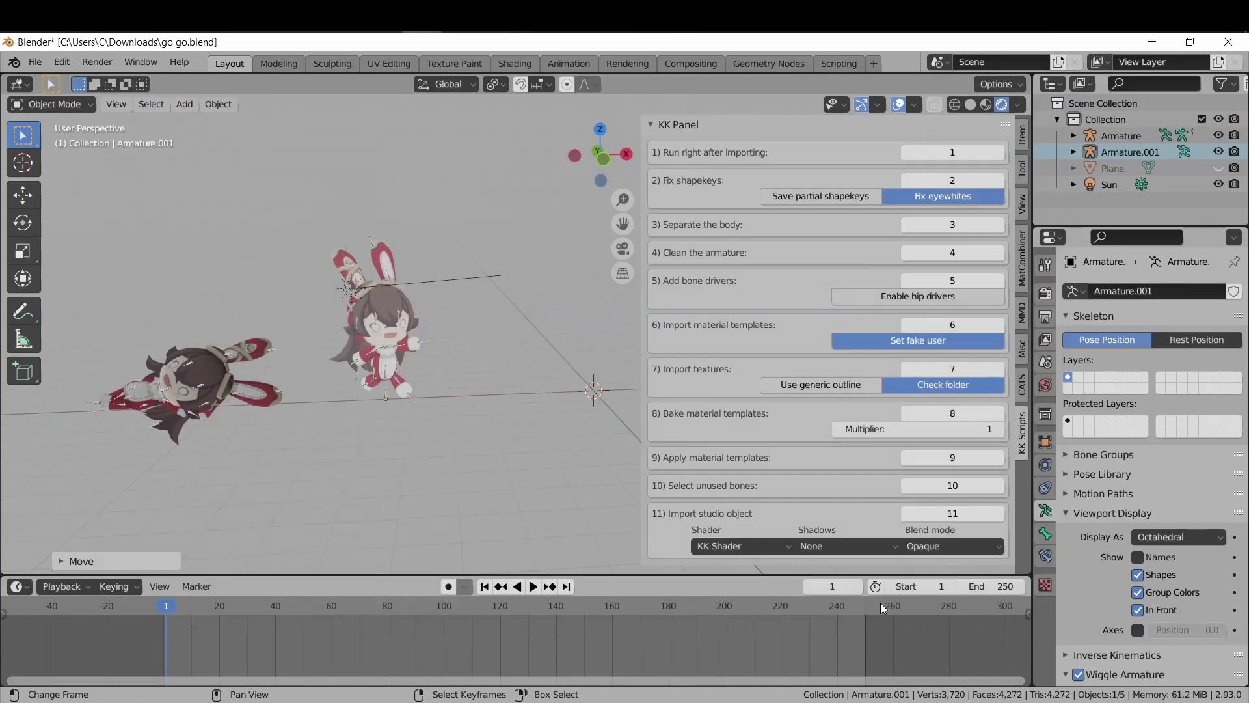
# - Import the studio object from the Baron Bunny folder with the KK Shader, None shadows and Opaque blend mode
pyautogui.click(943, 513)
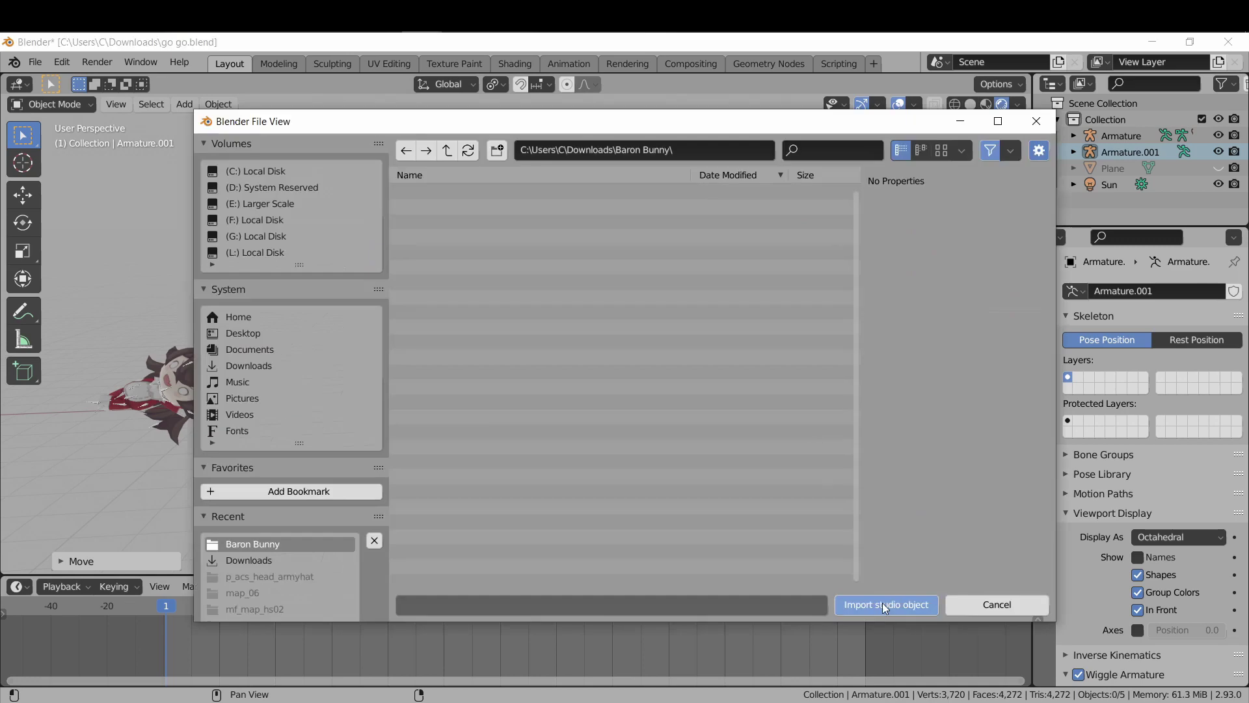
pyautogui.click(884, 605)
pyautogui.keyDown('shift'); pyautogui.moveTo(495, 417); pyautogui.dragTo(396, 416, button='middle'); pyautogui.keyUp('shift')
# - Set the newly imported armature's scale to 539 on all three axes and hide the armature
pyautogui.click(1045, 442)
pyautogui.moveTo(1160, 463); pyautogui.dragTo(1161, 497)
pyautogui.write('539')
pyautogui.press('Return')
pyautogui.press('h')
# - Select the sun light and rotate it with the trackball rotation to relight the KK Shader bunny
pyautogui.moveTo(541, 360); pyautogui.dragTo(548, 389, button='middle')
pyautogui.scroll(-3, 514, 361)
pyautogui.click(235, 294)
pyautogui.press('r')
pyautogui.press('r')
pyautogui.click(520, 357)
pyautogui.press('z')
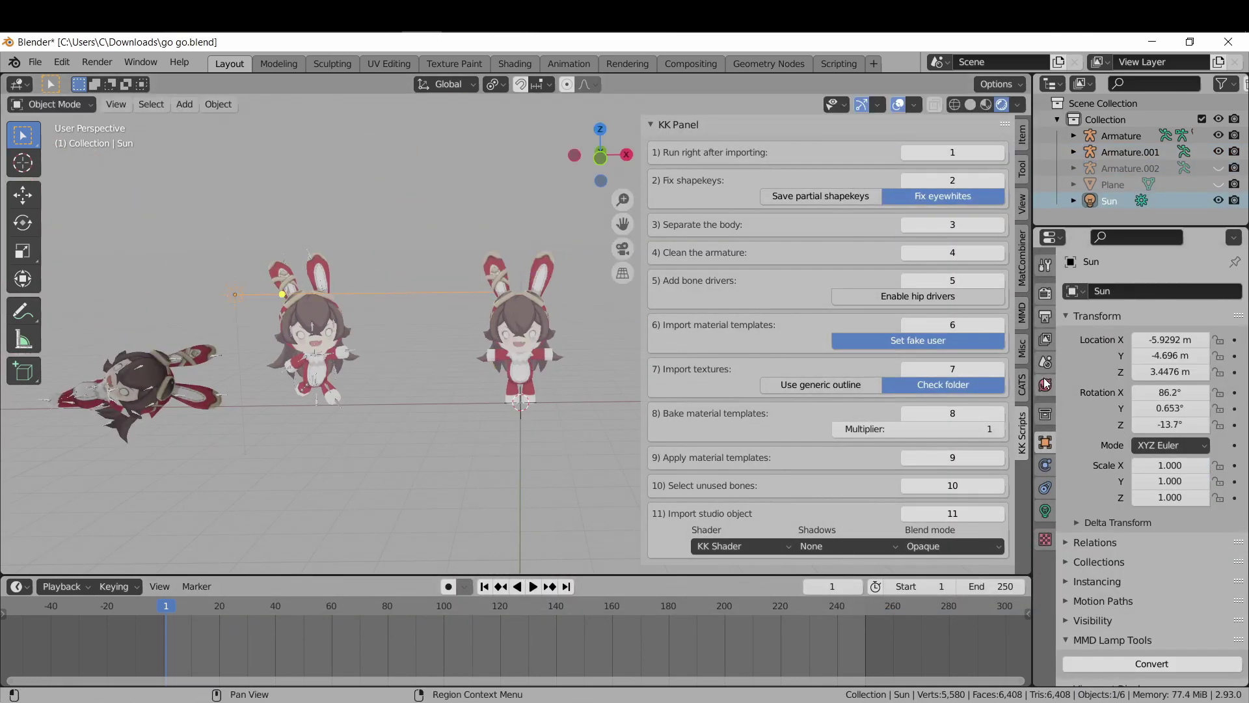
# - Set the world background strength to 0.3 and hide the viewport sidebar
pyautogui.click(1045, 385)
pyautogui.doubleClick(1186, 417)
pyautogui.write('.3')
pyautogui.press('Return')
pyautogui.press('n')
# - Examine the KK Shader bunny's material nodes, including the image textures and outputs inside the Texture files group
pyautogui.scroll(6, 613, 351)
pyautogui.moveTo(615, 366); pyautogui.dragTo(510, 359, button='middle')
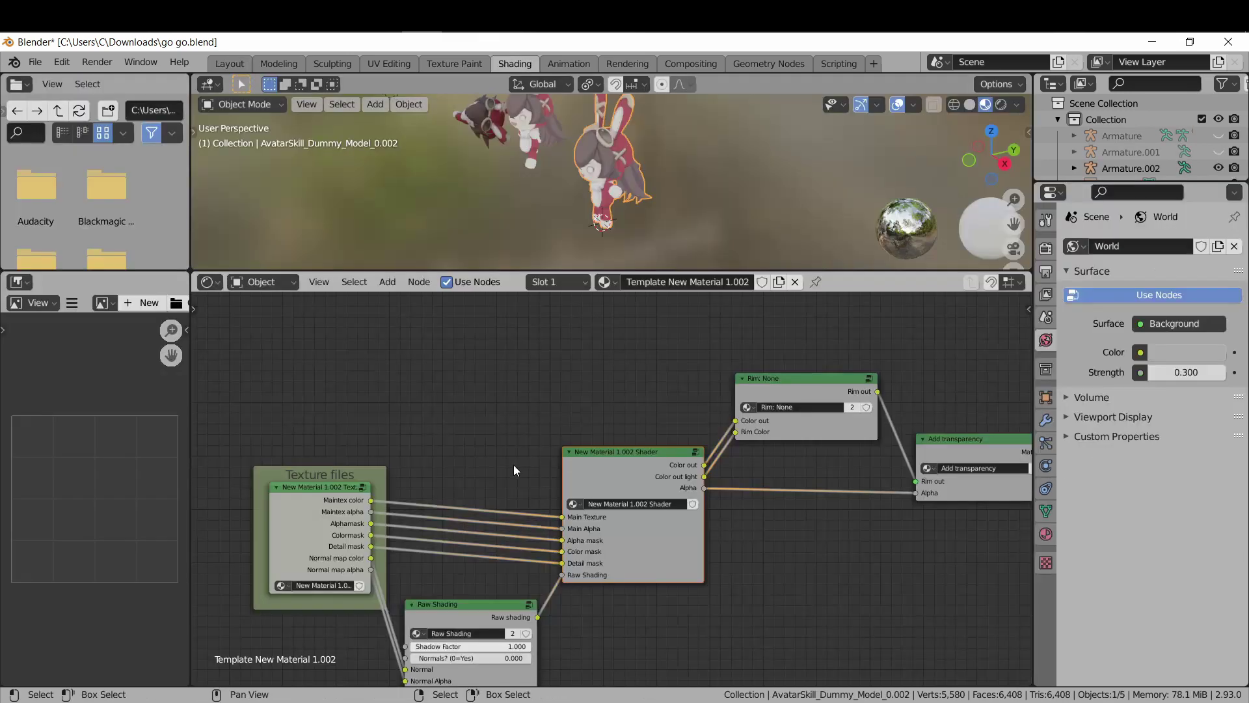
pyautogui.moveTo(513, 465); pyautogui.dragTo(642, 411, button='middle')
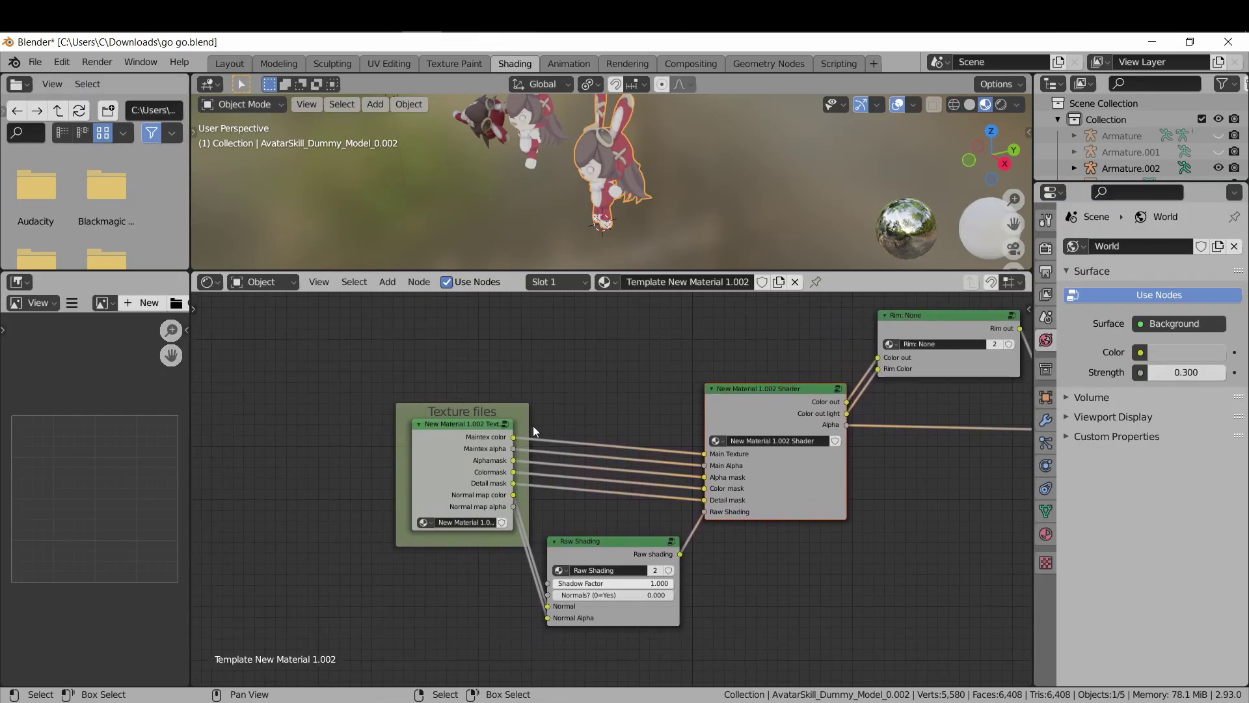
pyautogui.click(506, 424)
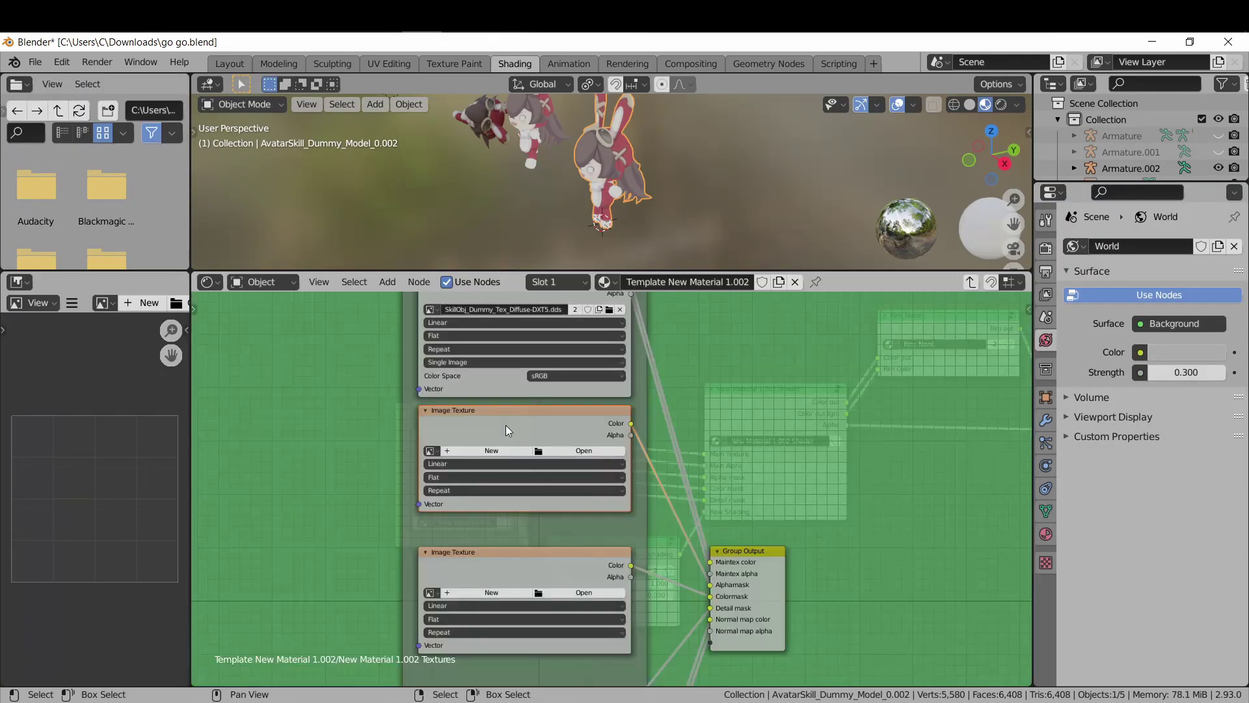
pyautogui.moveTo(714, 312); pyautogui.dragTo(724, 440, button='middle')
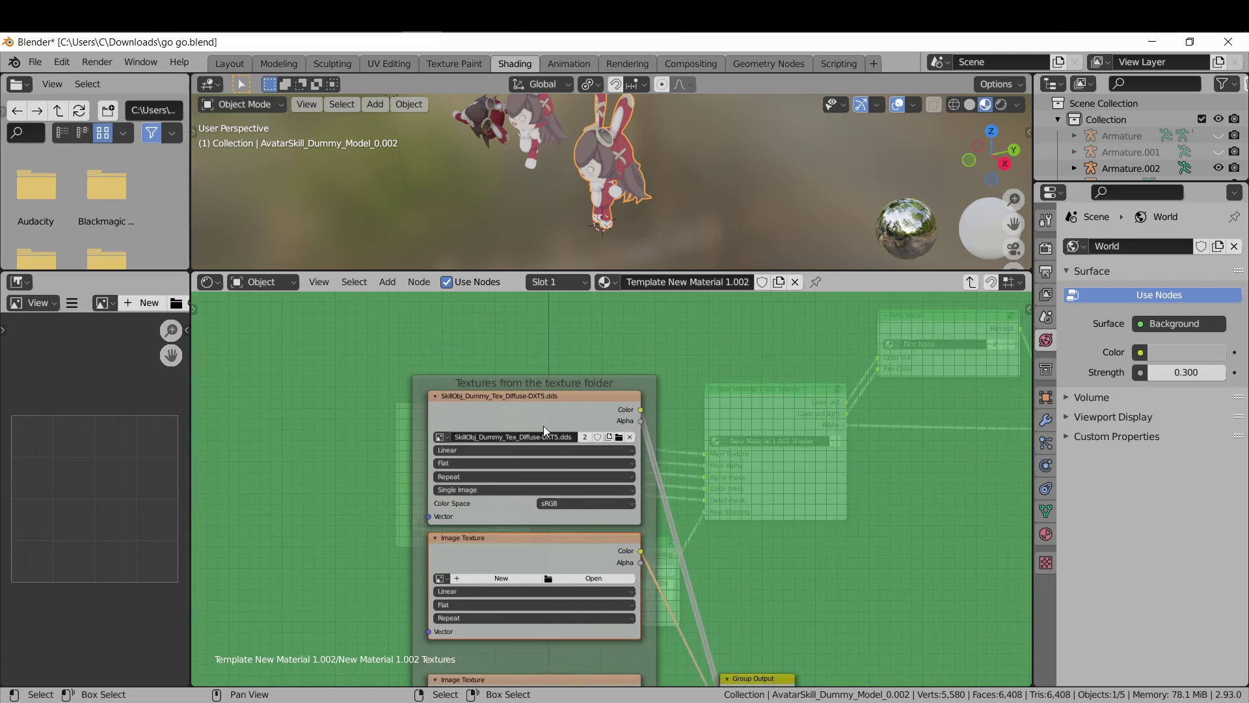
pyautogui.moveTo(756, 582); pyautogui.dragTo(747, 428, button='middle')
pyautogui.scroll(-1, 756, 534)
pyautogui.moveTo(748, 643); pyautogui.dragTo(741, 398, button='middle')
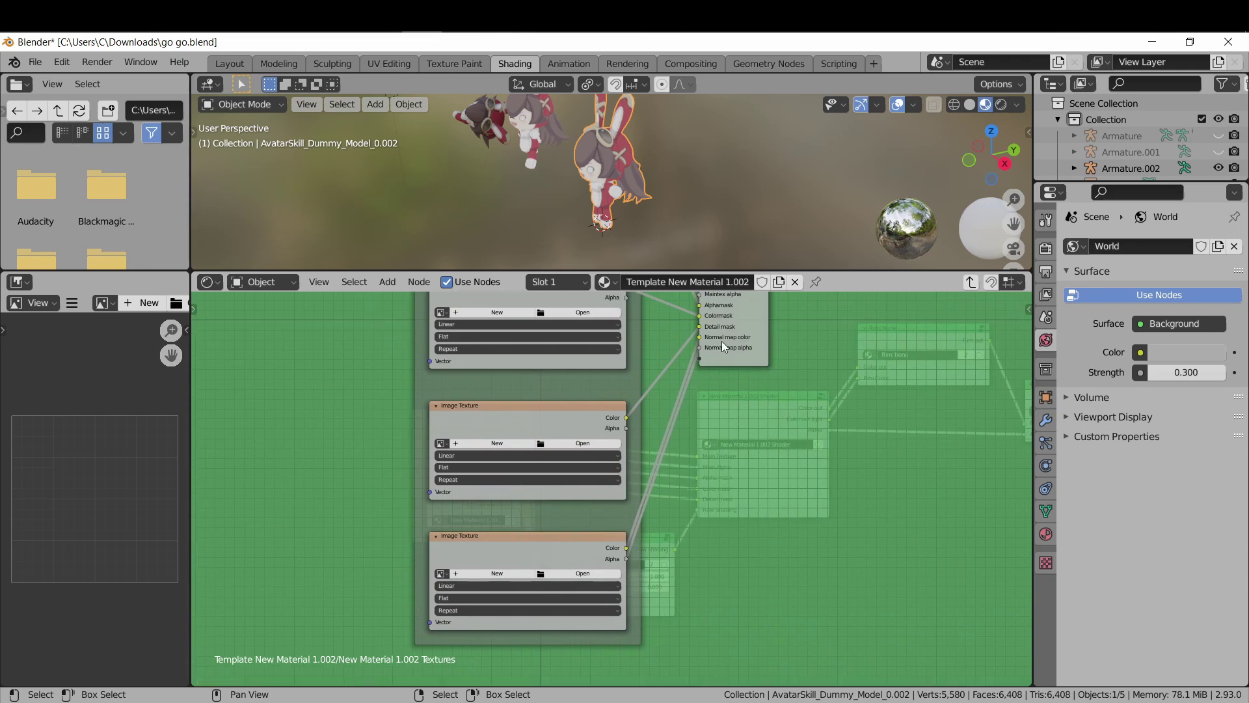
# - Set the studio object shader to Custom, then add a UV sphere beside the bunnies and scale it freely
pyautogui.click(773, 545)
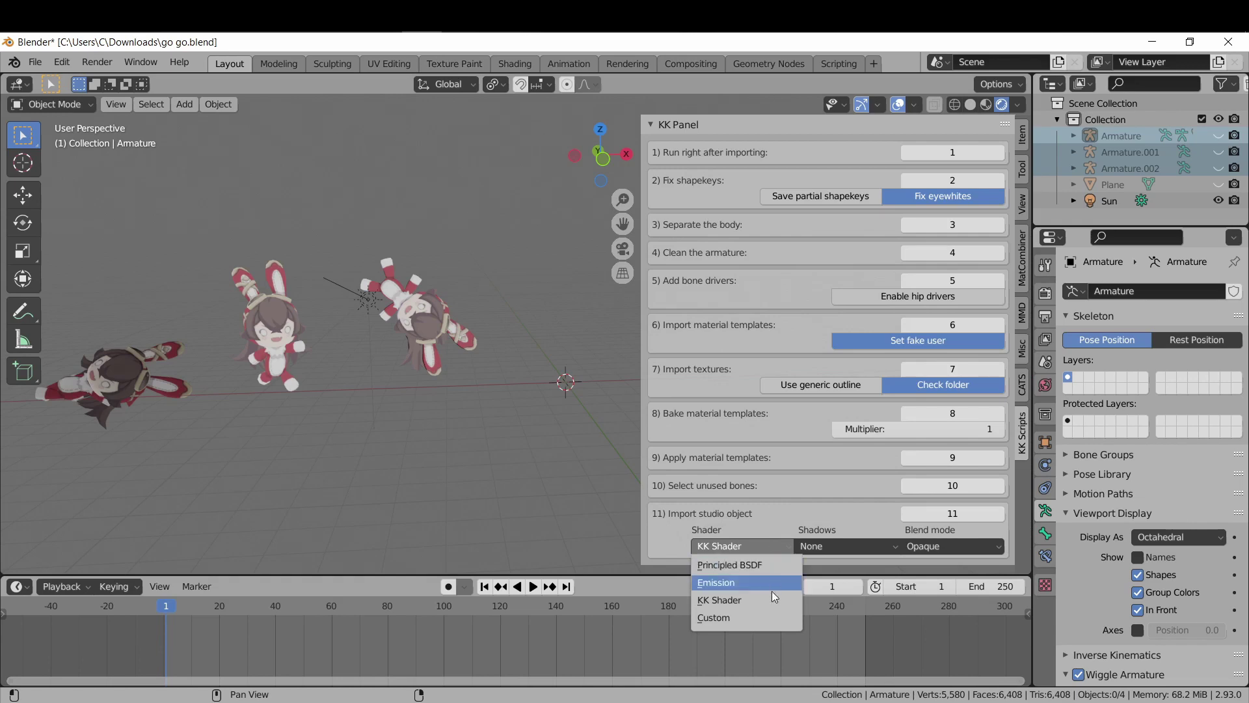
pyautogui.click(765, 616)
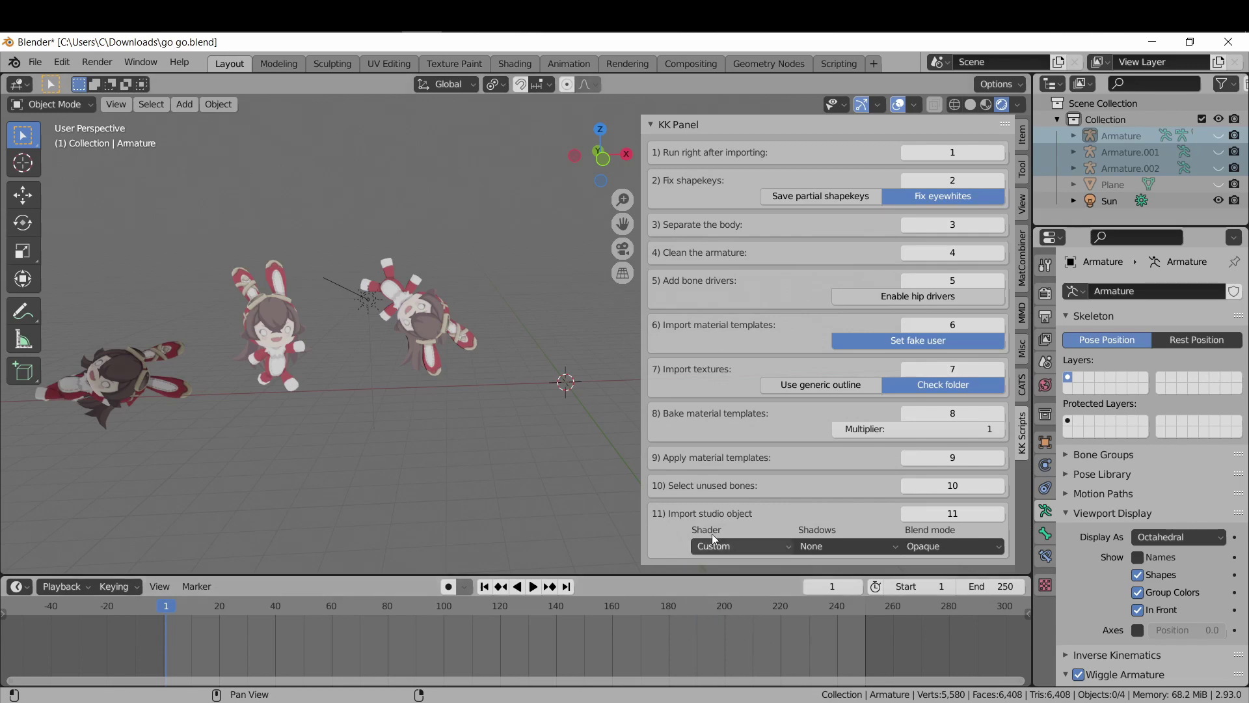
pyautogui.keyDown('shift'); pyautogui.moveTo(610, 350); pyautogui.dragTo(450, 351, button='middle'); pyautogui.keyUp('shift')
pyautogui.hotkey('shift', 'a')
pyautogui.moveTo(459, 351)
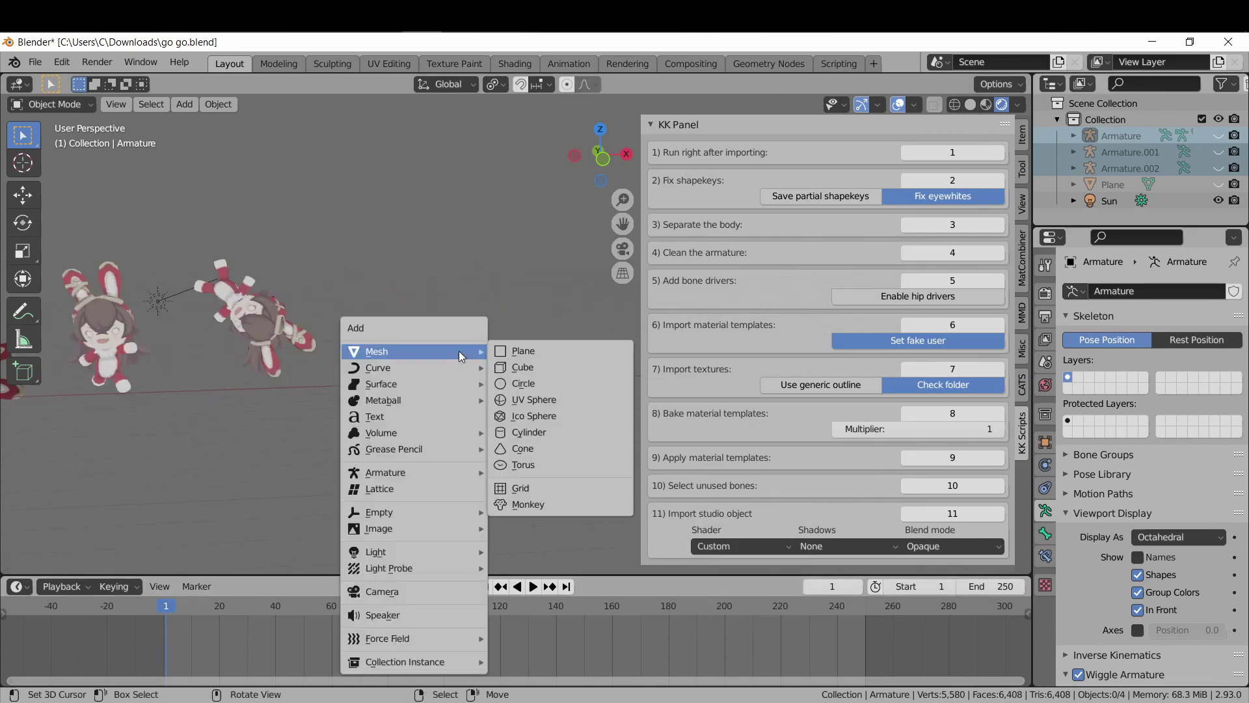
pyautogui.click(526, 400)
pyautogui.press('s')
pyautogui.click(566, 315)
# - Add an RGB node to the sphere's material in the Shading workspace and connect it to the Principled BSDF's Emission input
pyautogui.click(516, 64)
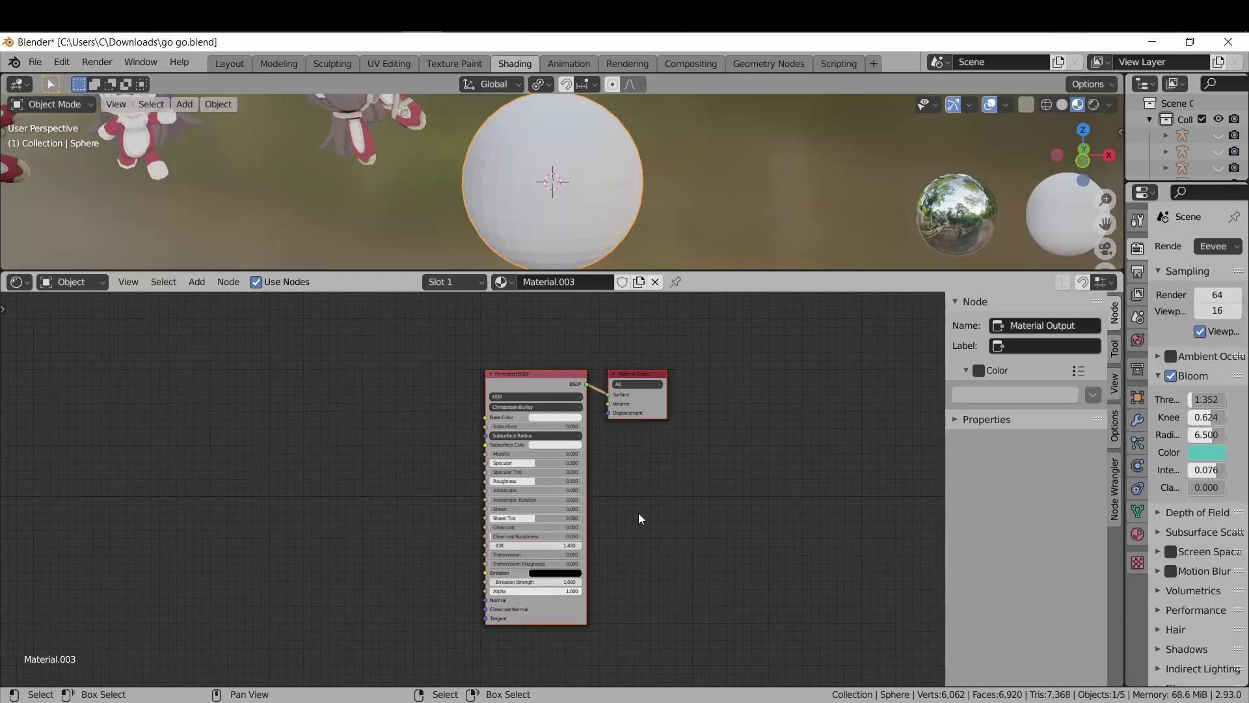
pyautogui.hotkey('shift', 'a')
pyautogui.click(380, 367)
pyautogui.write('rgb')
pyautogui.press('Return')
pyautogui.click(310, 361)
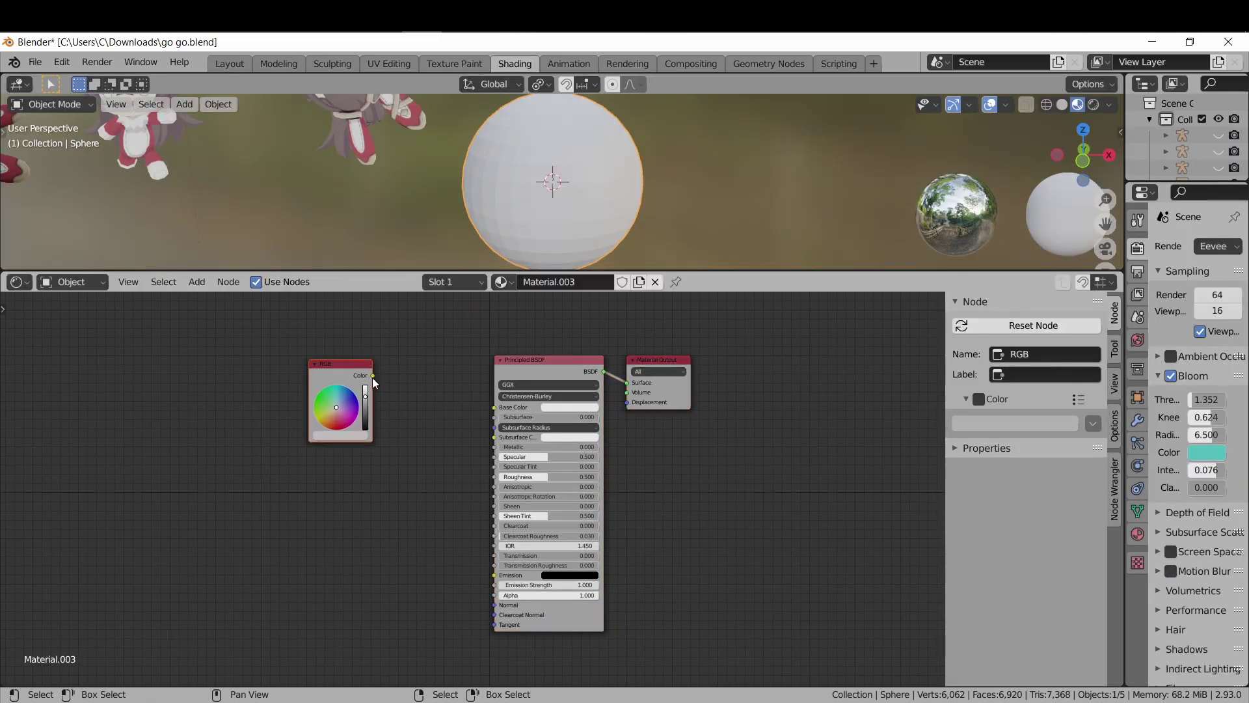
pyautogui.moveTo(372, 376); pyautogui.dragTo(495, 575)
# - Colour the RGB node bright green and label it Image Color
pyautogui.moveTo(366, 401); pyautogui.dragTo(365, 386)
pyautogui.click(319, 400)
pyautogui.click(1059, 375)
pyautogui.write('Image Color')
pyautogui.press('Return')
pyautogui.scroll(3, 633, 482)
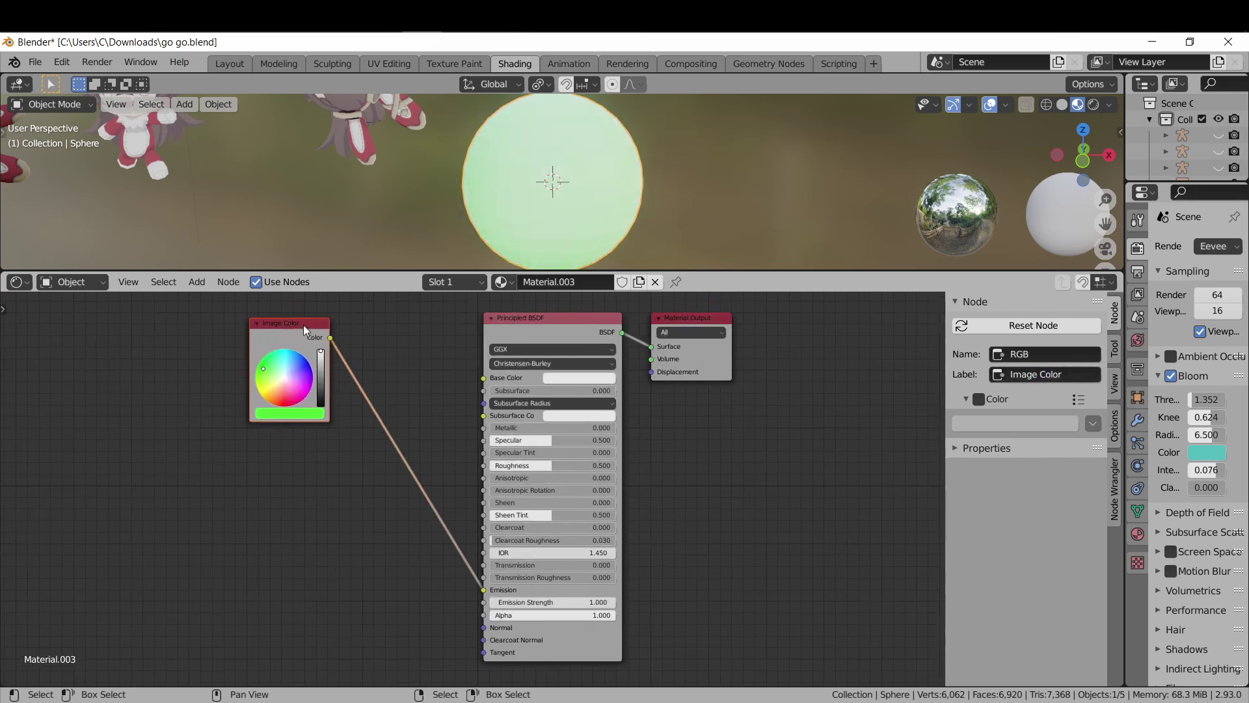
# - Duplicate the Image Color node, place the copy below it and label it Image Alpha
pyautogui.hotkey('shift', 'd')
pyautogui.click(300, 443)
pyautogui.click(1041, 376)
pyautogui.write('Image Alpha')
pyautogui.press('Return')
# - Make the Image Alpha node white by removing its saturation and connect it to the Principled BSDF's Alpha input
pyautogui.click(299, 533)
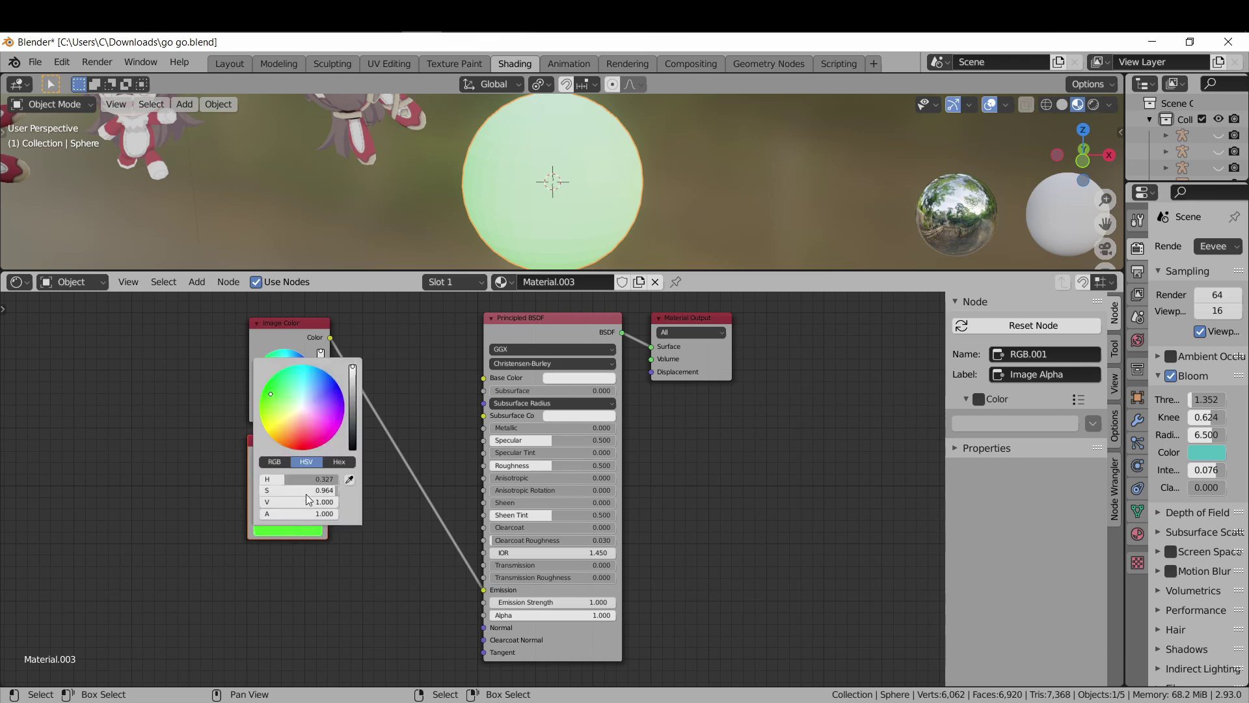
pyautogui.moveTo(310, 493); pyautogui.dragTo(255, 492)
pyautogui.moveTo(328, 455); pyautogui.dragTo(483, 616)
# - Duplicate the Image Alpha node, place the copy below it and colour it magenta
pyautogui.hotkey('shift', 'd')
pyautogui.click(292, 618)
pyautogui.click(301, 626)
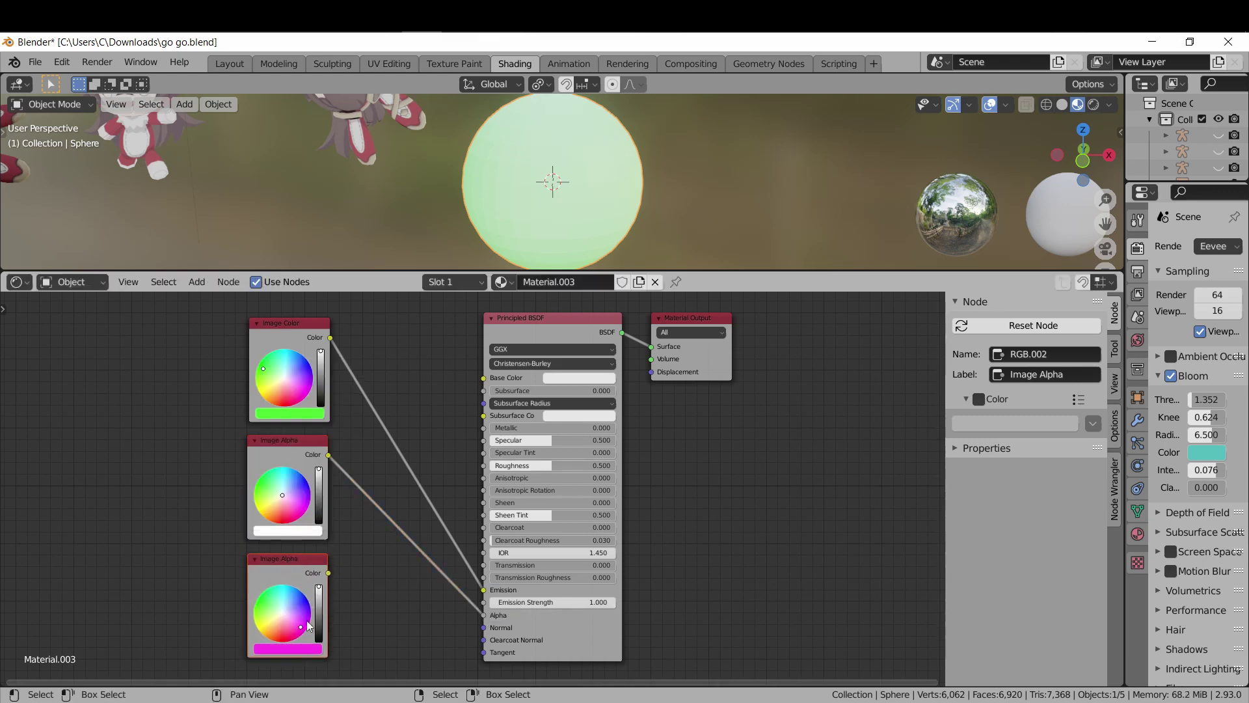
# - Label the magenta node Normal map and connect it to the Principled BSDF's Normal input
pyautogui.click(1051, 374)
pyautogui.write('Normal map')
pyautogui.press('Return')
pyautogui.moveTo(329, 572); pyautogui.dragTo(485, 628)
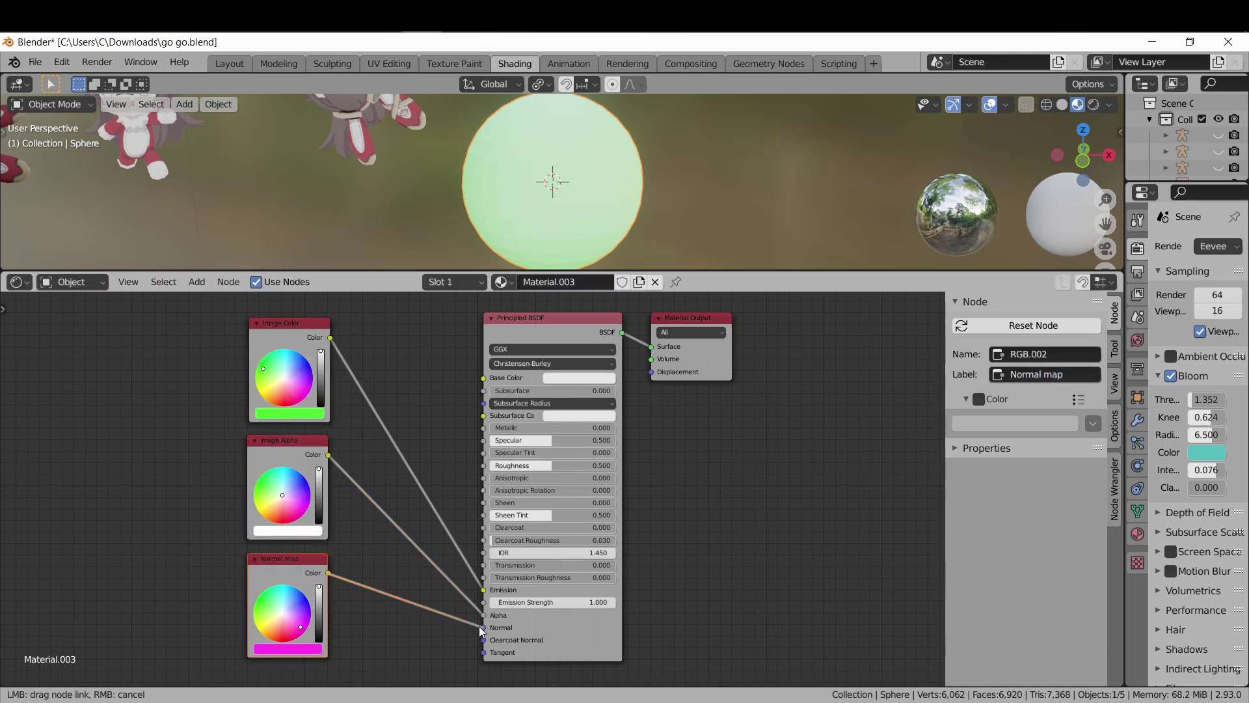
# - Move the three colour nodes farther from the shader and insert a Hue Saturation Value node between Image Color and Emission
pyautogui.moveTo(220, 305); pyautogui.dragTo(390, 679)
pyautogui.press('g')
pyautogui.click(269, 676)
pyautogui.hotkey('shift', 'a')
pyautogui.click(343, 344)
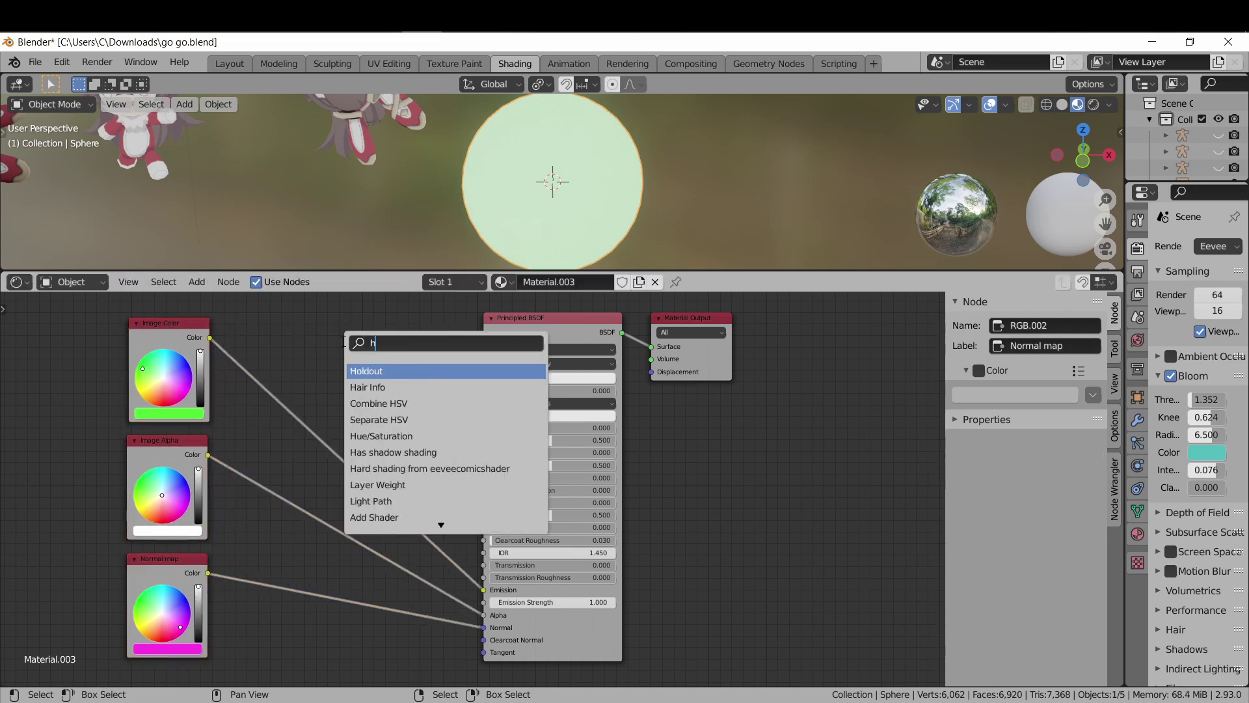
pyautogui.write('hue')
pyautogui.press('Return')
pyautogui.click(299, 376)
# - Move the Material Output node farther from the shader and set the Hue Saturation Value node's hue to 0.1
pyautogui.moveTo(691, 319); pyautogui.dragTo(795, 320)
pyautogui.doubleClick(343, 411)
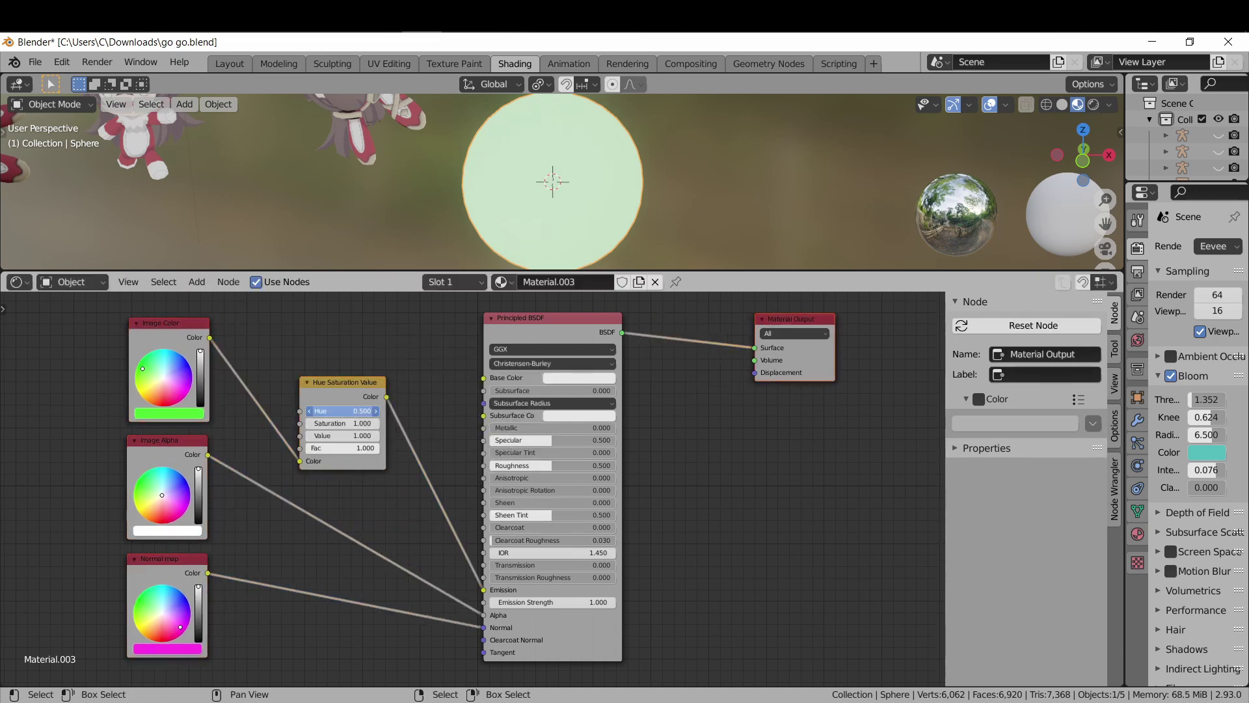
pyautogui.write('0.1')
pyautogui.press('Return')
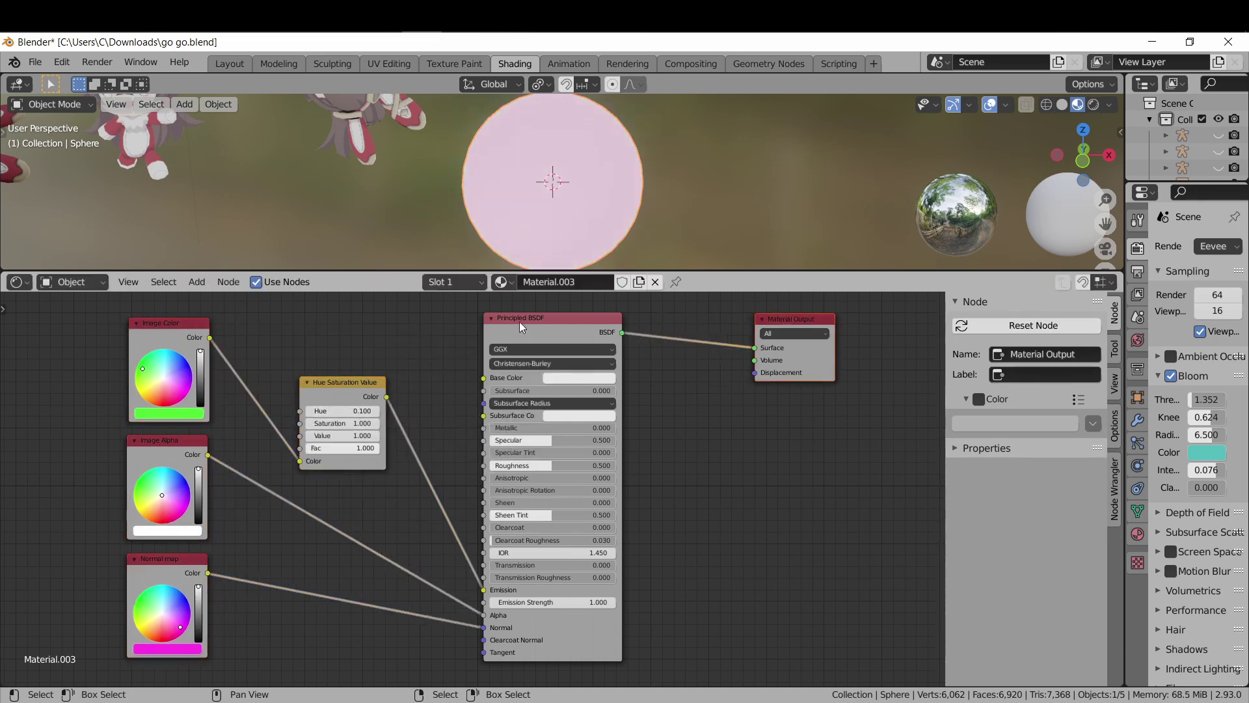
# - Group the Hue Saturation Value and Principled BSDF nodes into one node group and leave group editing
pyautogui.moveTo(649, 306); pyautogui.dragTo(284, 675)
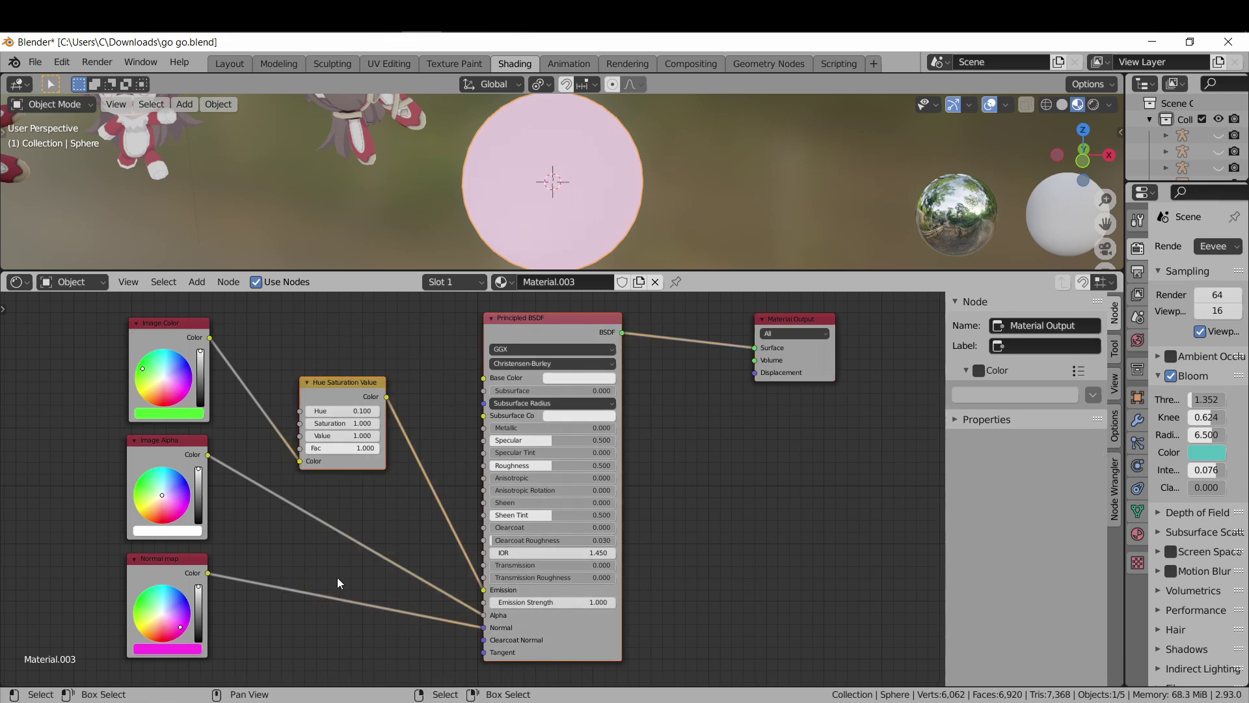
pyautogui.hotkey('ctrl', 'g')
pyautogui.press('Tab')
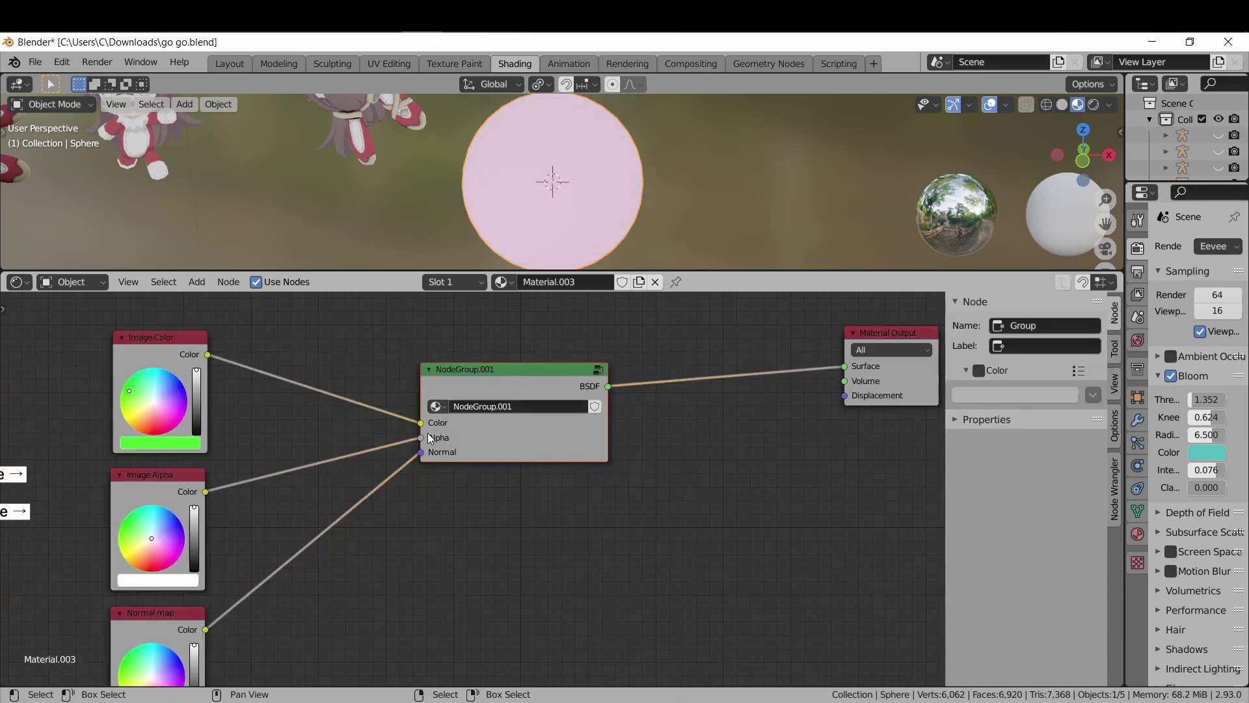
pyautogui.scroll(-1, 592, 484)
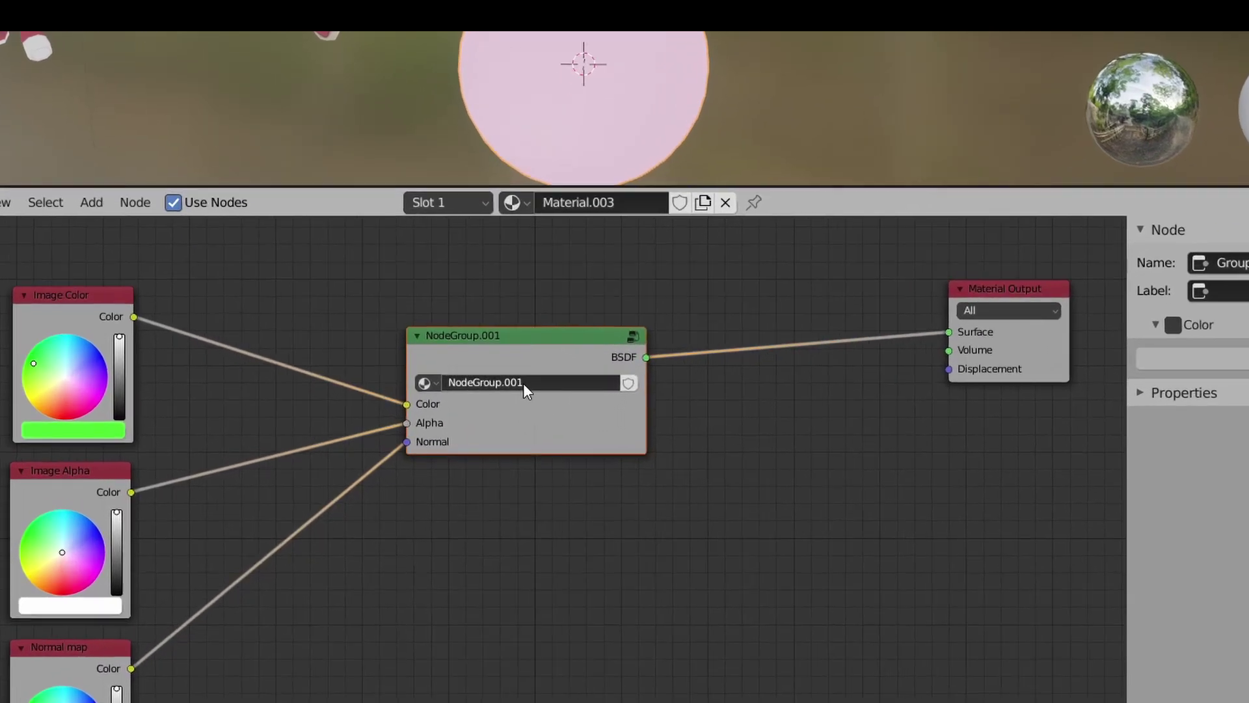
# - Rename the node group as Custom_studio
pyautogui.doubleClick(511, 412)
pyautogui.write('Custom_studio')
pyautogui.press('Return')
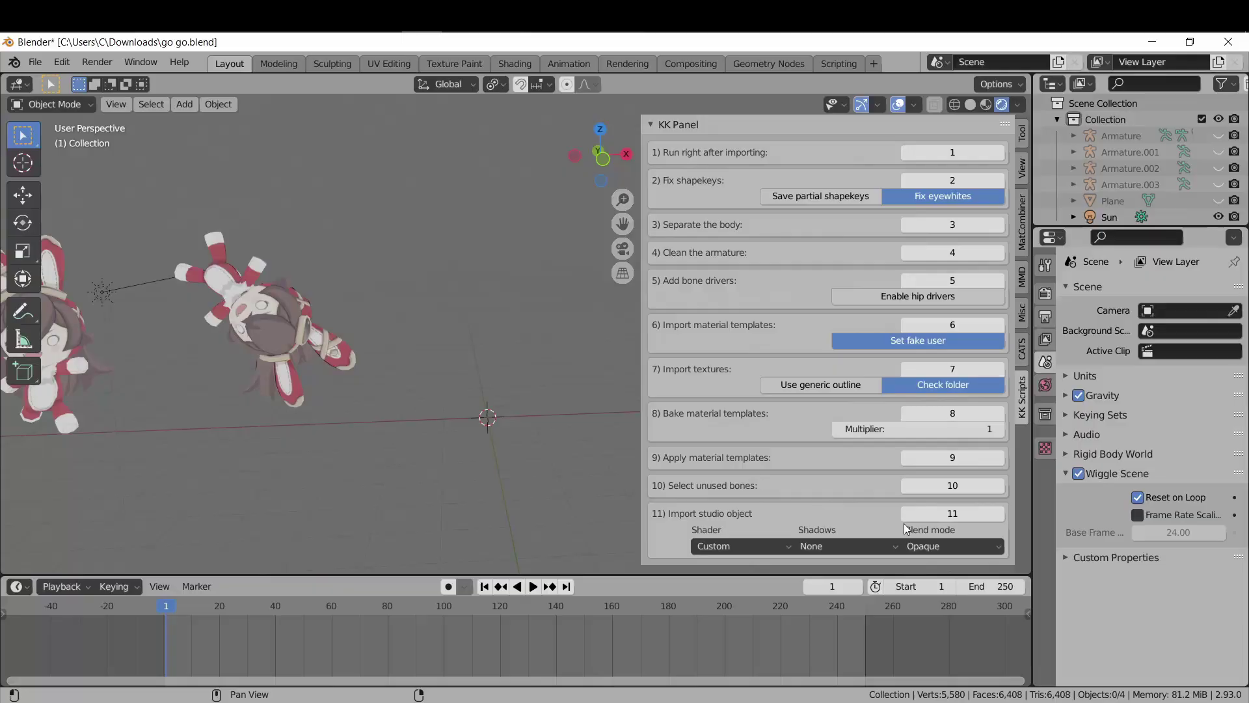
# - Import the Baron Bunny studio object again with the custom shader and set its armature's scale to 5 on all axes
pyautogui.click(908, 518)
pyautogui.click(885, 603)
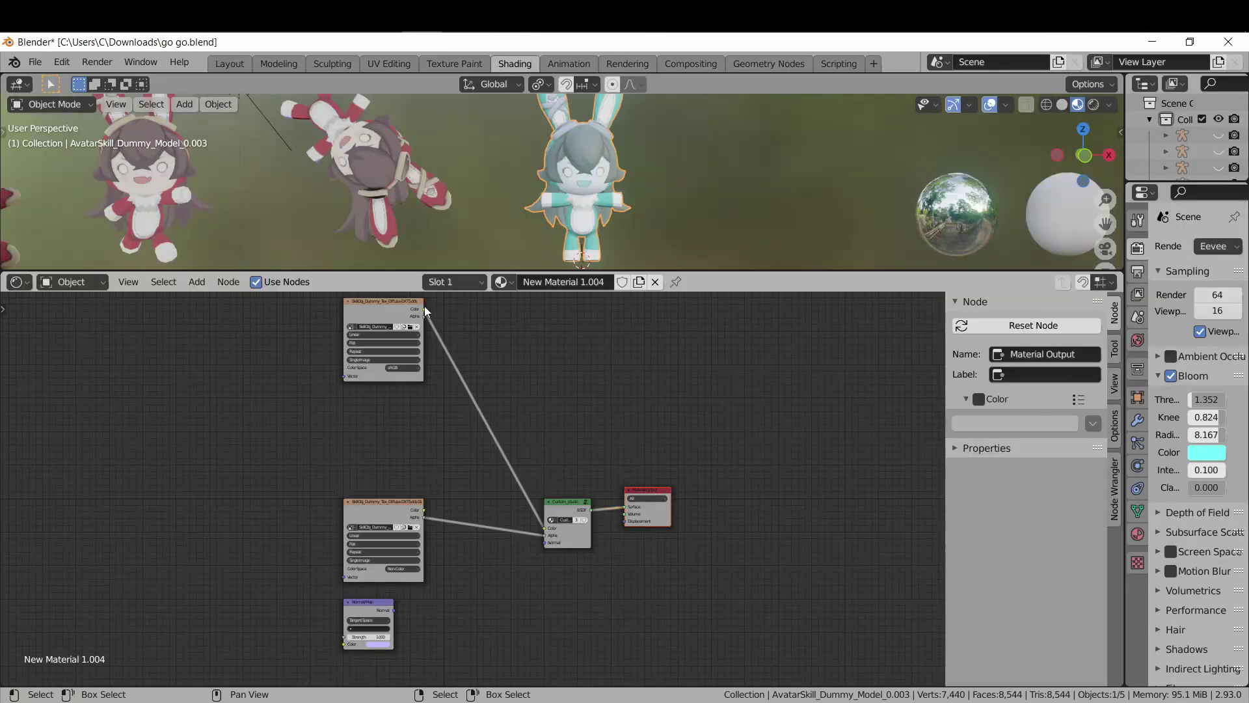
pyautogui.click(384, 306)
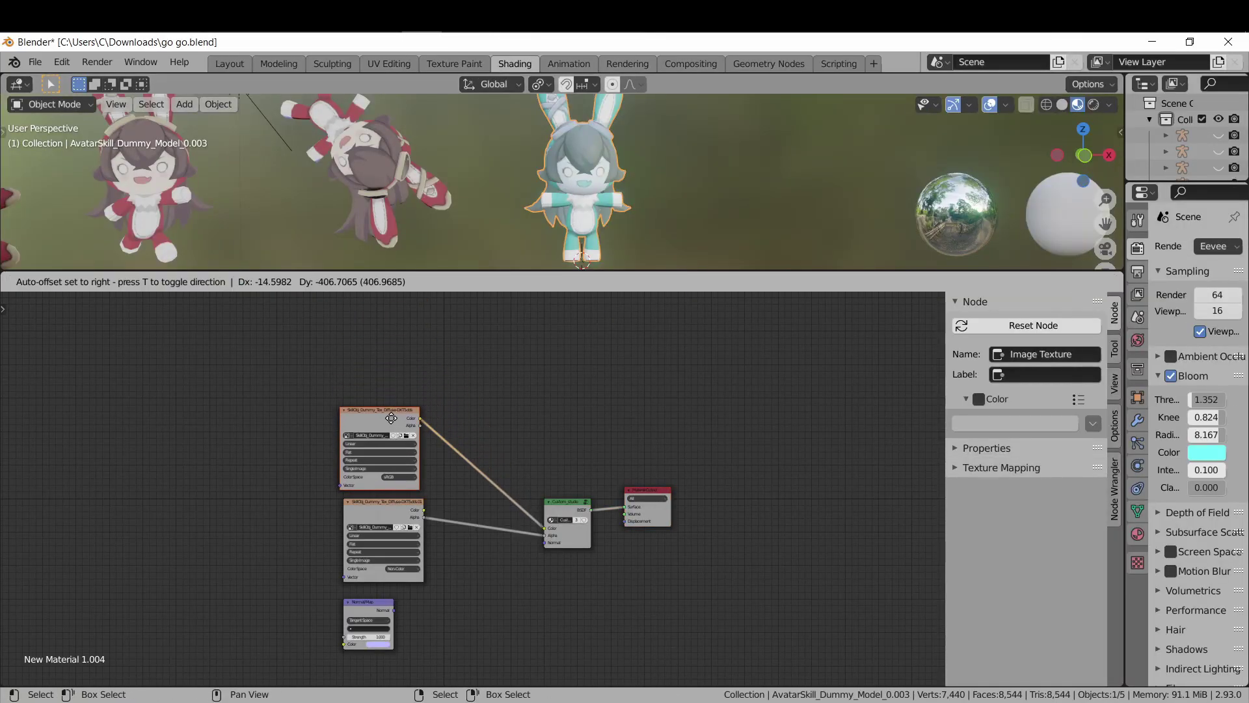
# - Widen the Custom_studio node in the imported material and raise the Emission Strength of the Principled BSDF inside its group
pyautogui.scroll(2, 491, 483)
pyautogui.moveTo(489, 472); pyautogui.dragTo(456, 427, button='middle')
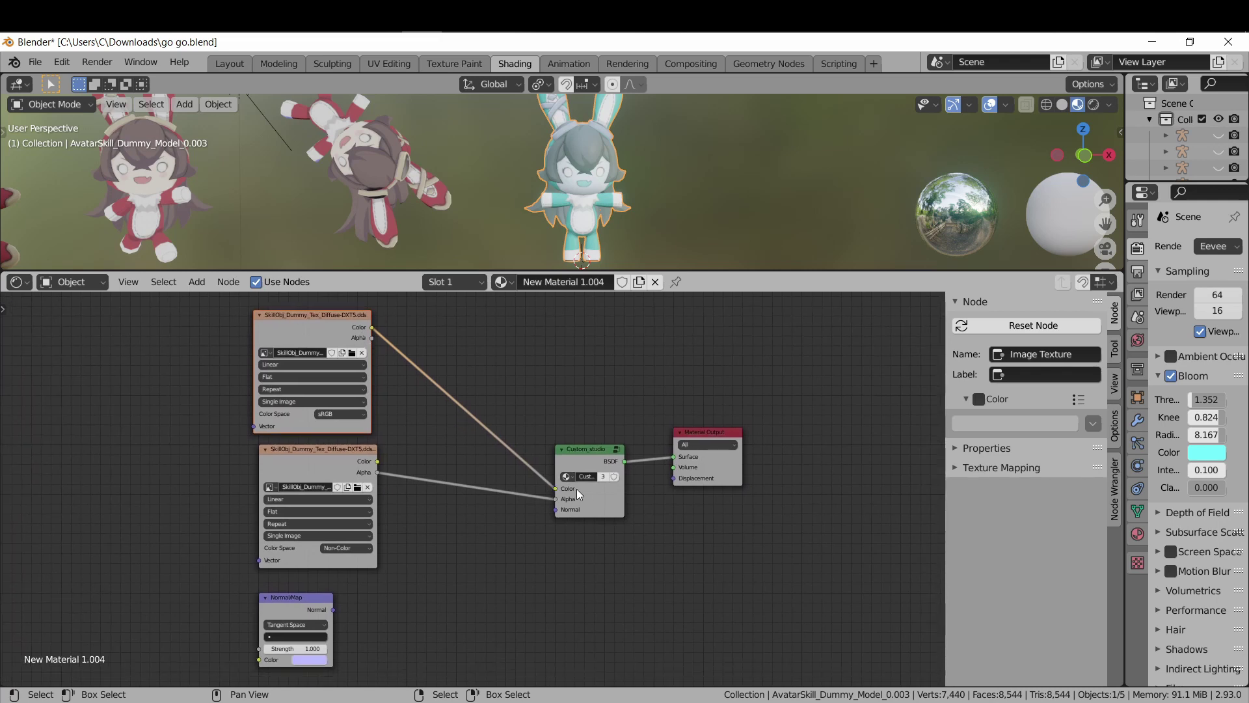
pyautogui.moveTo(624, 476); pyautogui.dragTo(586, 456)
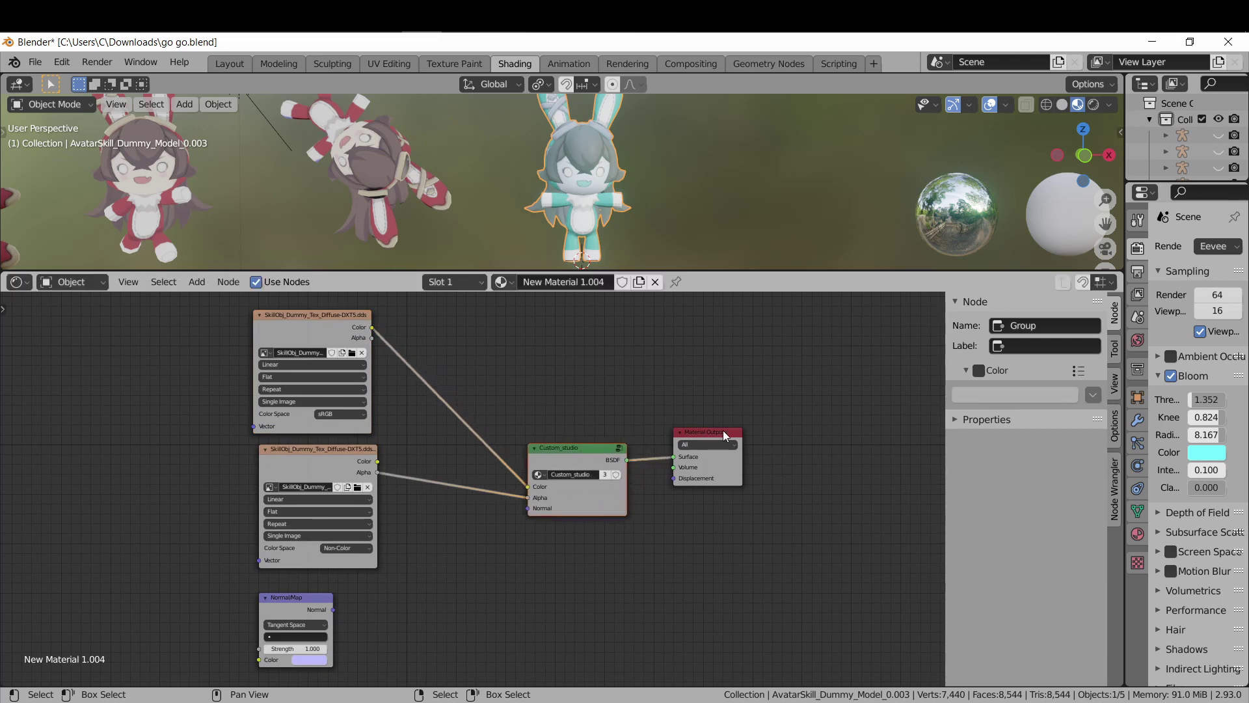
pyautogui.click(618, 448)
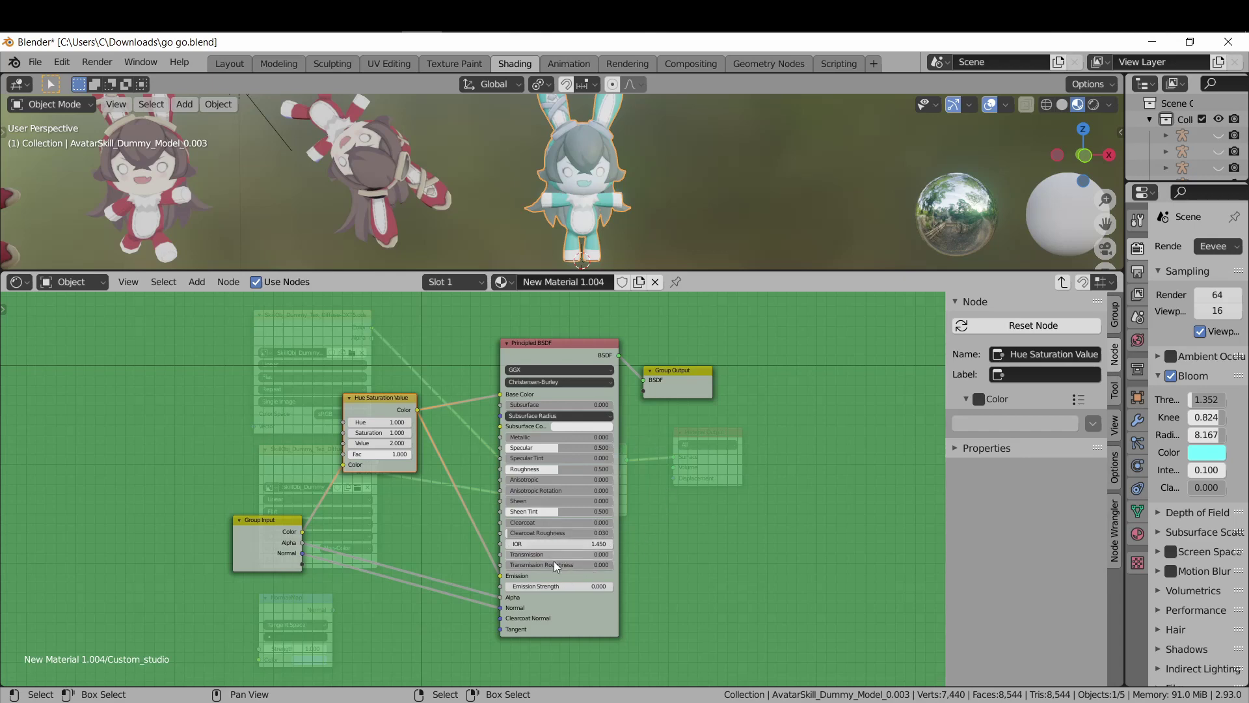
pyautogui.moveTo(556, 586); pyautogui.dragTo(602, 587)
# - Rotate the Sun light freely and move it to a new place above the bunnies
pyautogui.press('r')
pyautogui.press('r')
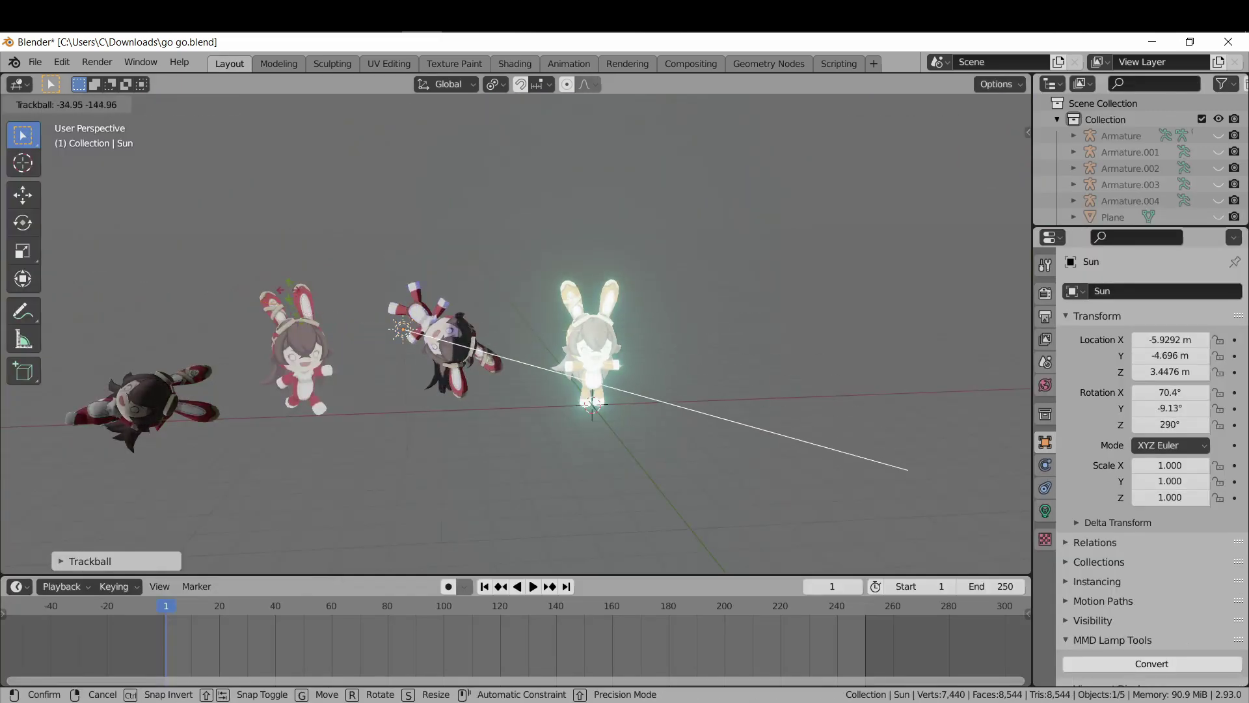
pyautogui.click(436, 343)
pyautogui.press('g')
pyautogui.click(480, 163)
pyautogui.scroll(2, 665, 260)
pyautogui.keyDown('shift'); pyautogui.moveTo(494, 280); pyautogui.dragTo(648, 268, button='middle'); pyautogui.keyUp('shift')
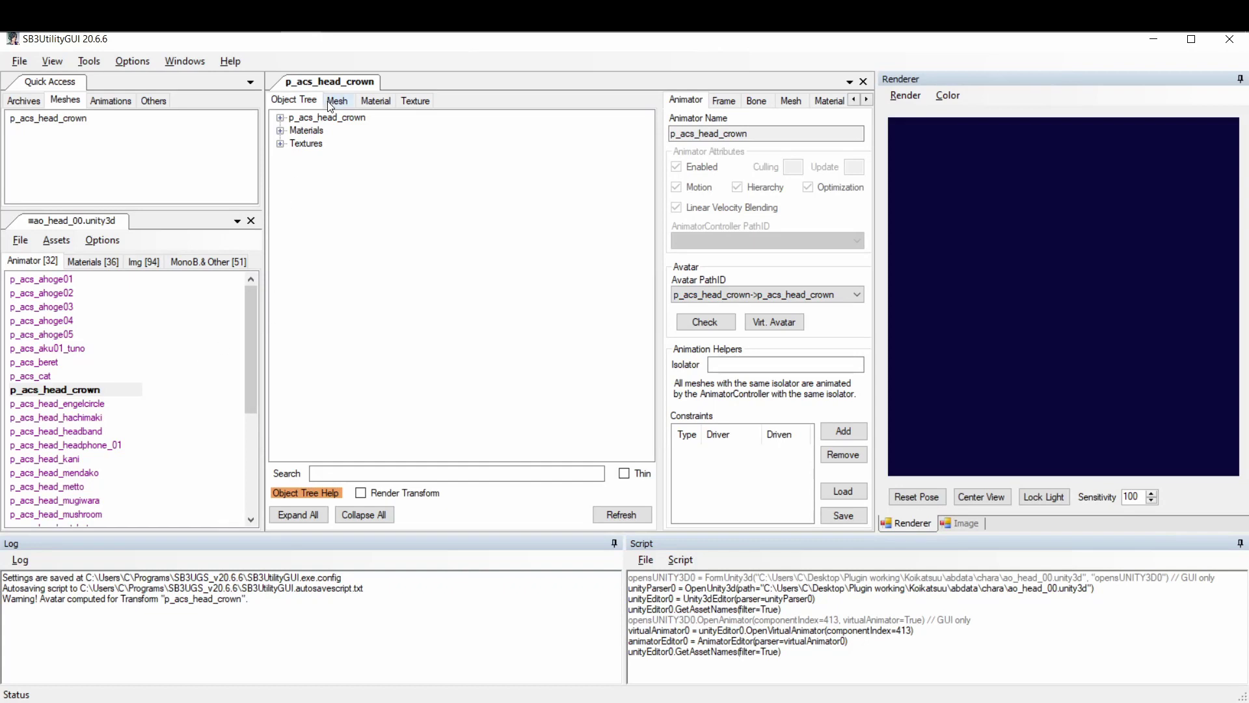
# - In SB3UtilityGUI, preview the crown mesh and export its acs_crown_mc, acs_crown_md, acs_crown_t and acs_crown00_n textures
pyautogui.click(336, 101)
pyautogui.click(325, 139)
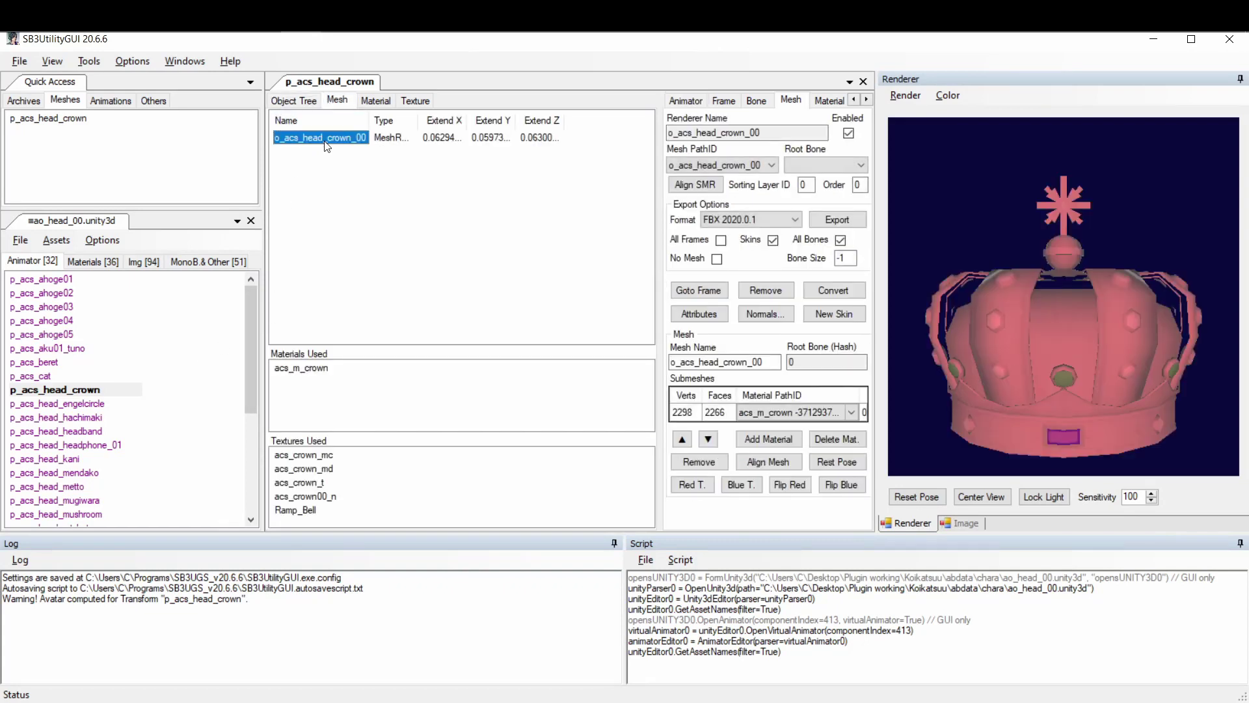
pyautogui.click(402, 101)
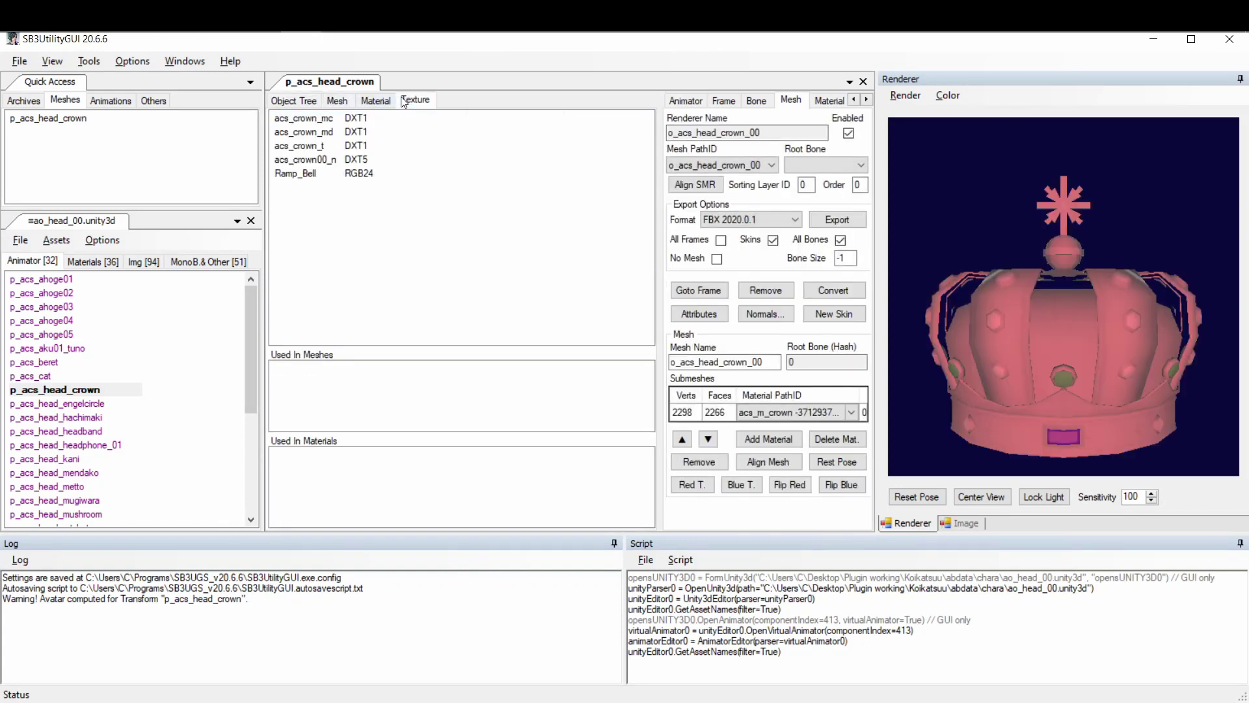
pyautogui.click(304, 119)
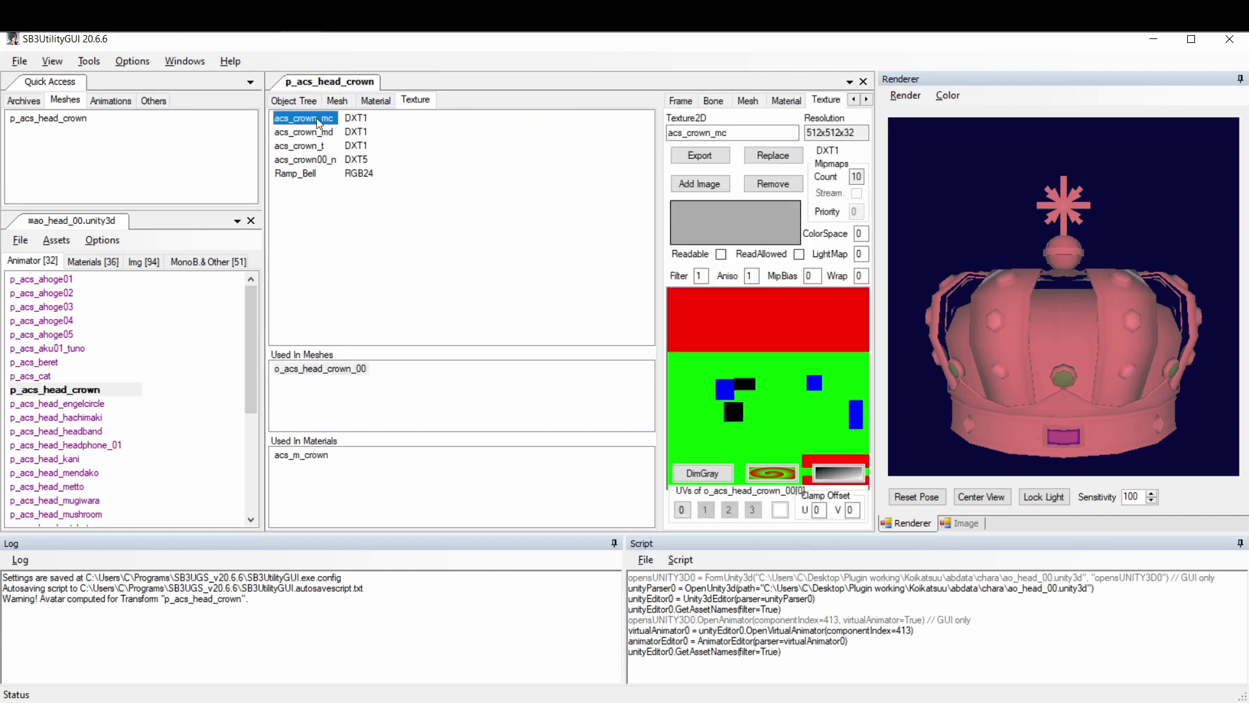
pyautogui.click(317, 134)
pyautogui.click(315, 147)
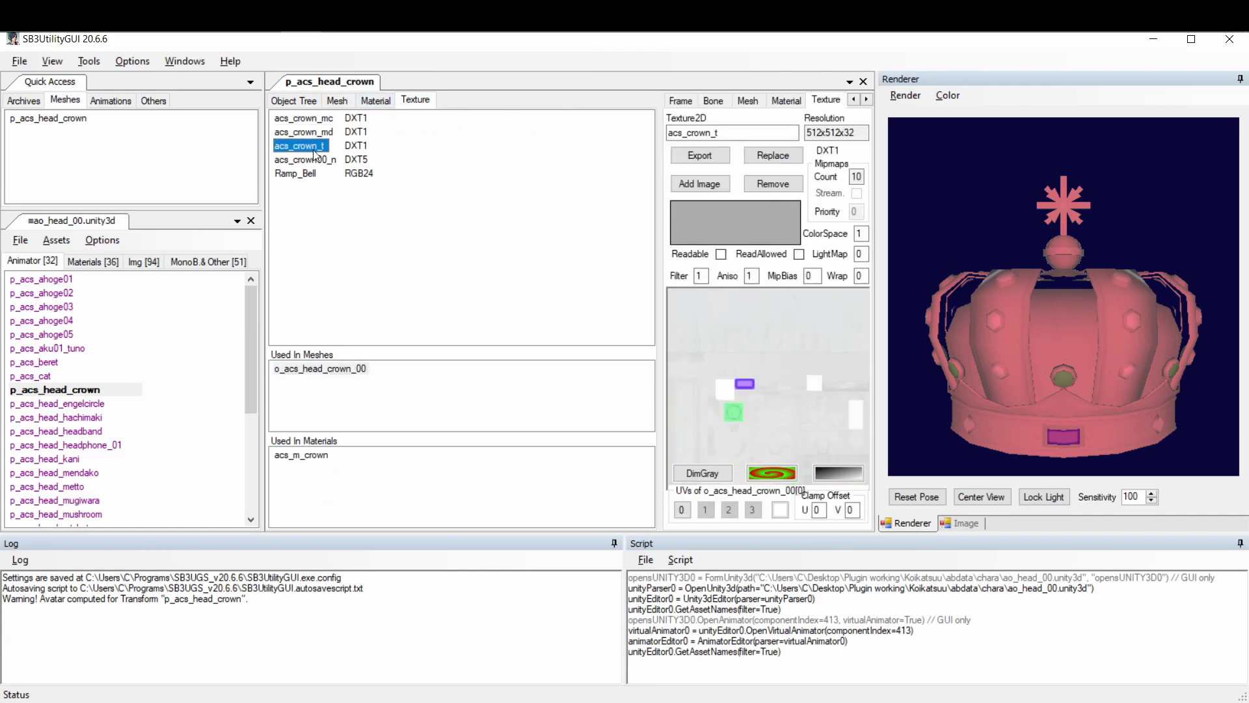
pyautogui.click(313, 162)
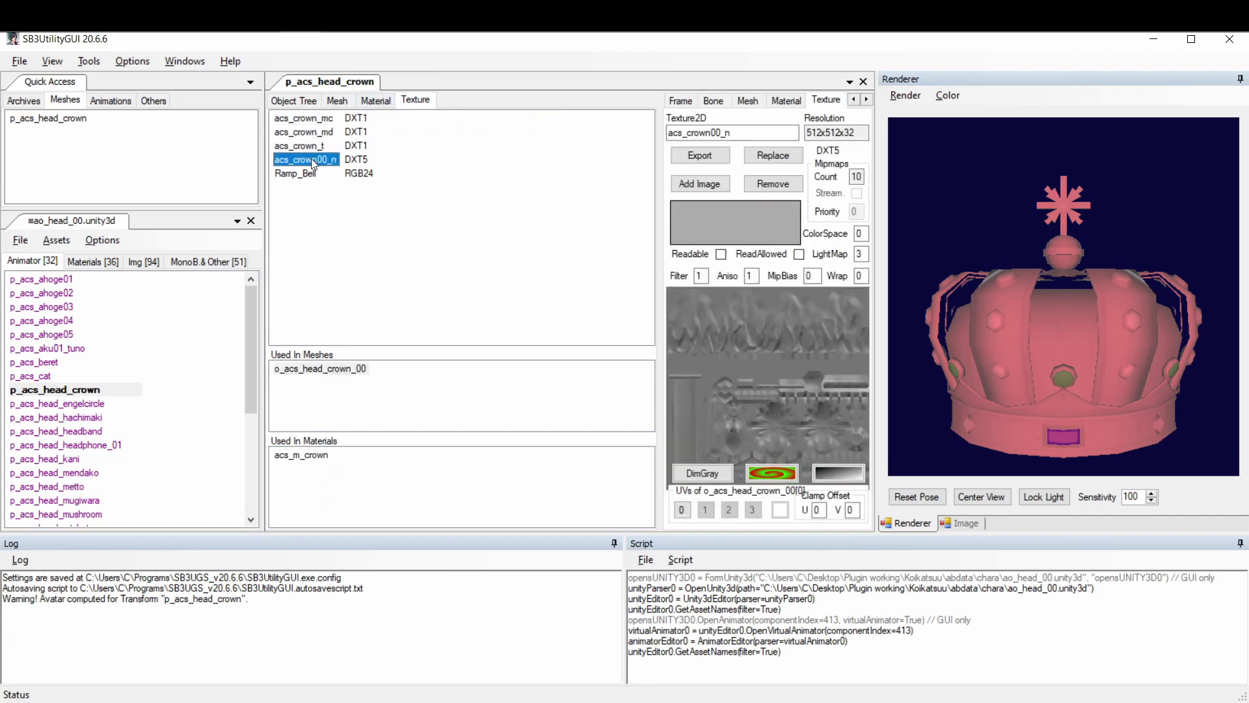
pyautogui.keyDown('shift'); pyautogui.click(315, 121); pyautogui.keyUp('shift')
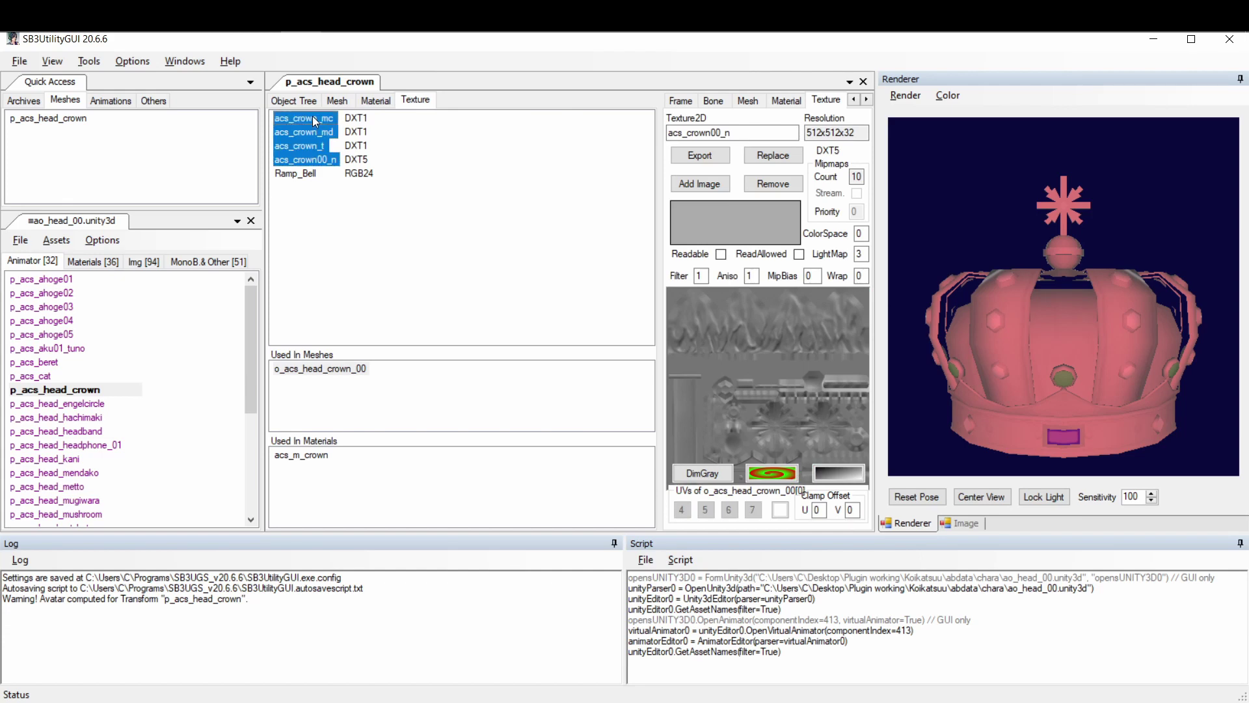
pyautogui.click(682, 156)
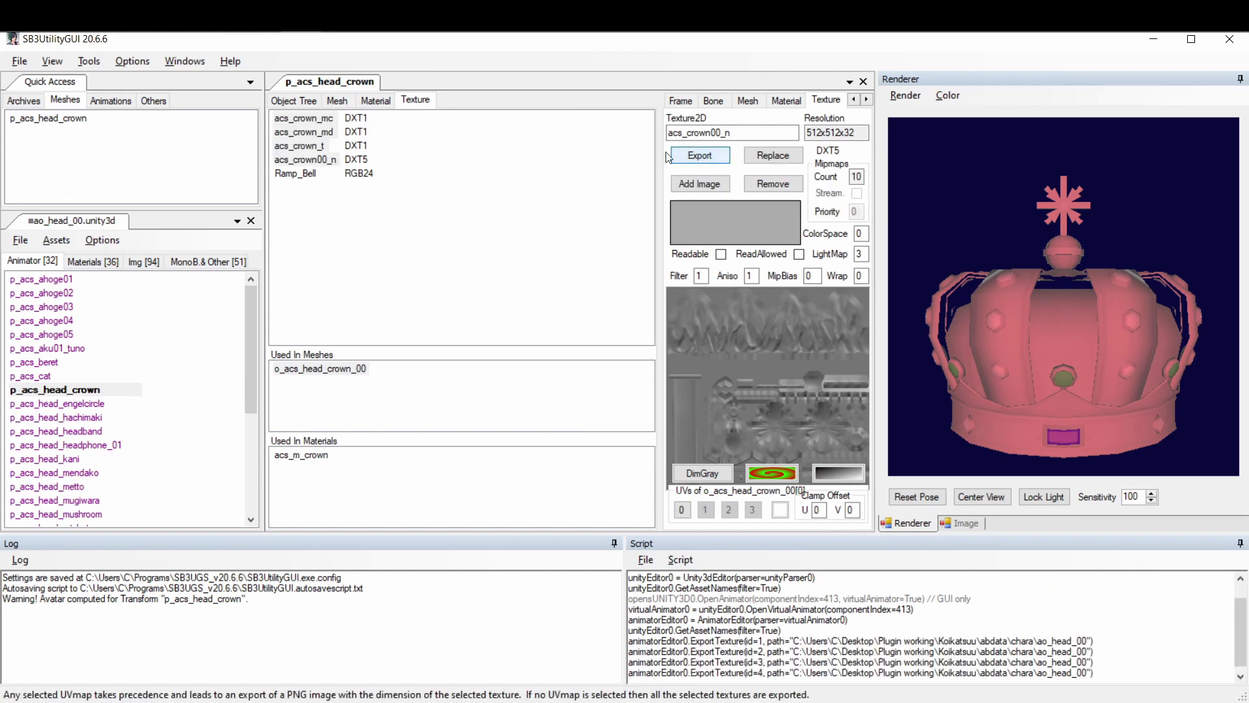
# - Export the o_acs_head_crown_00 mesh in FBX 2020.0.1 format and open the ao_head_00 export folder
pyautogui.click(350, 104)
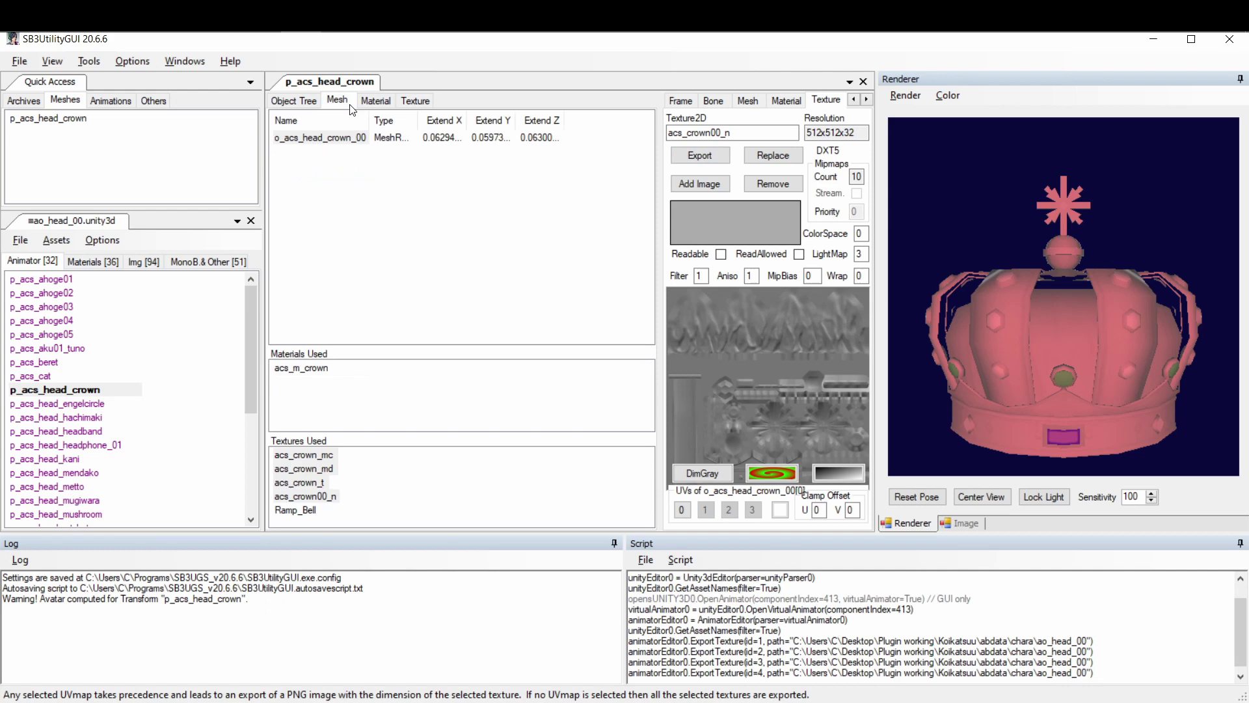
pyautogui.click(335, 138)
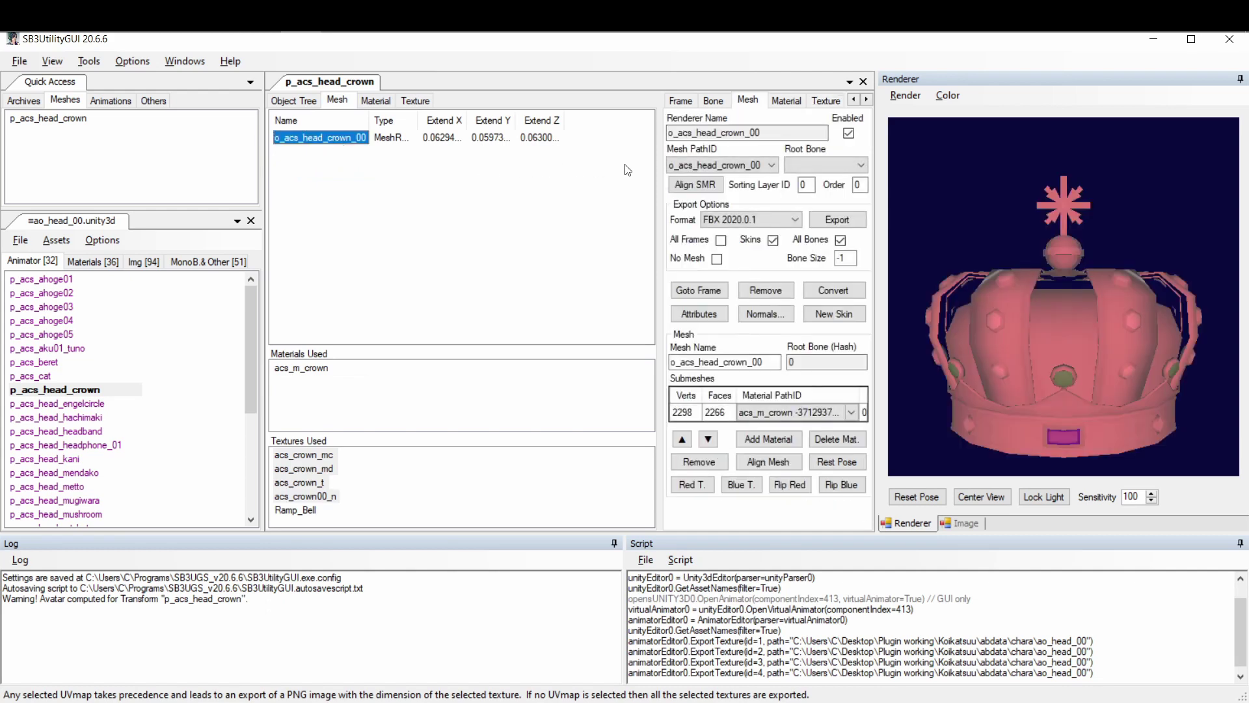
pyautogui.click(846, 221)
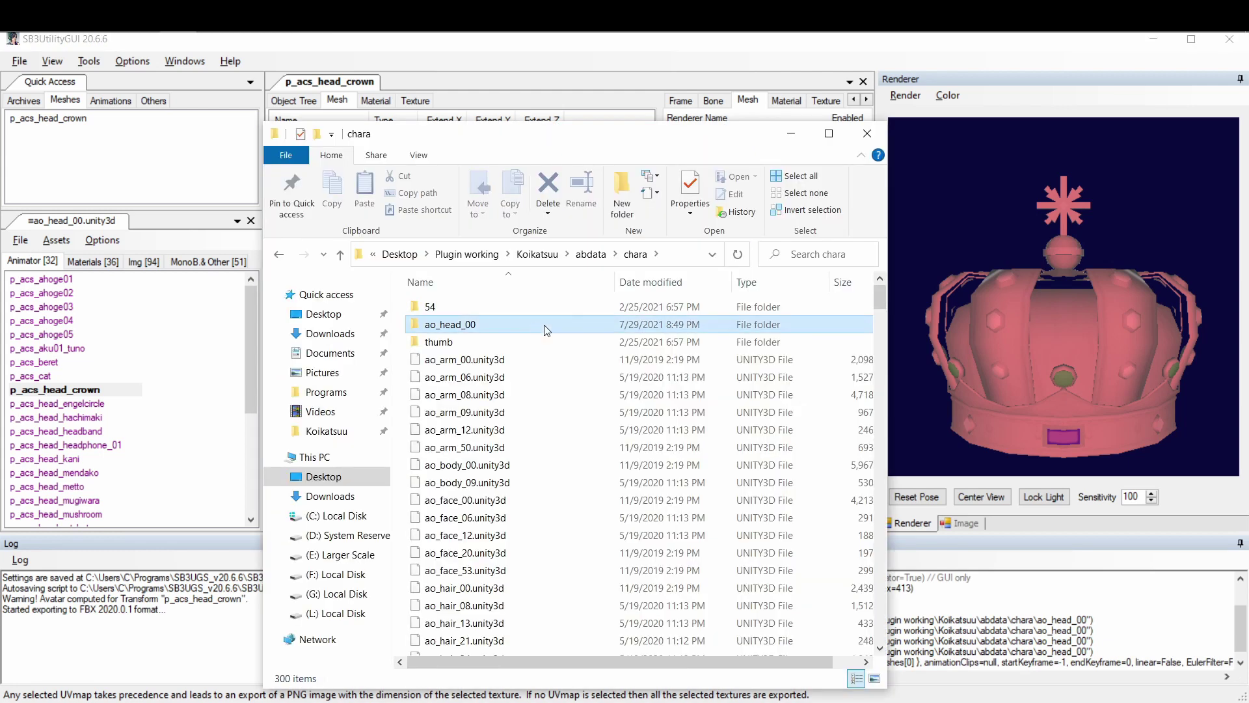
pyautogui.doubleClick(581, 329)
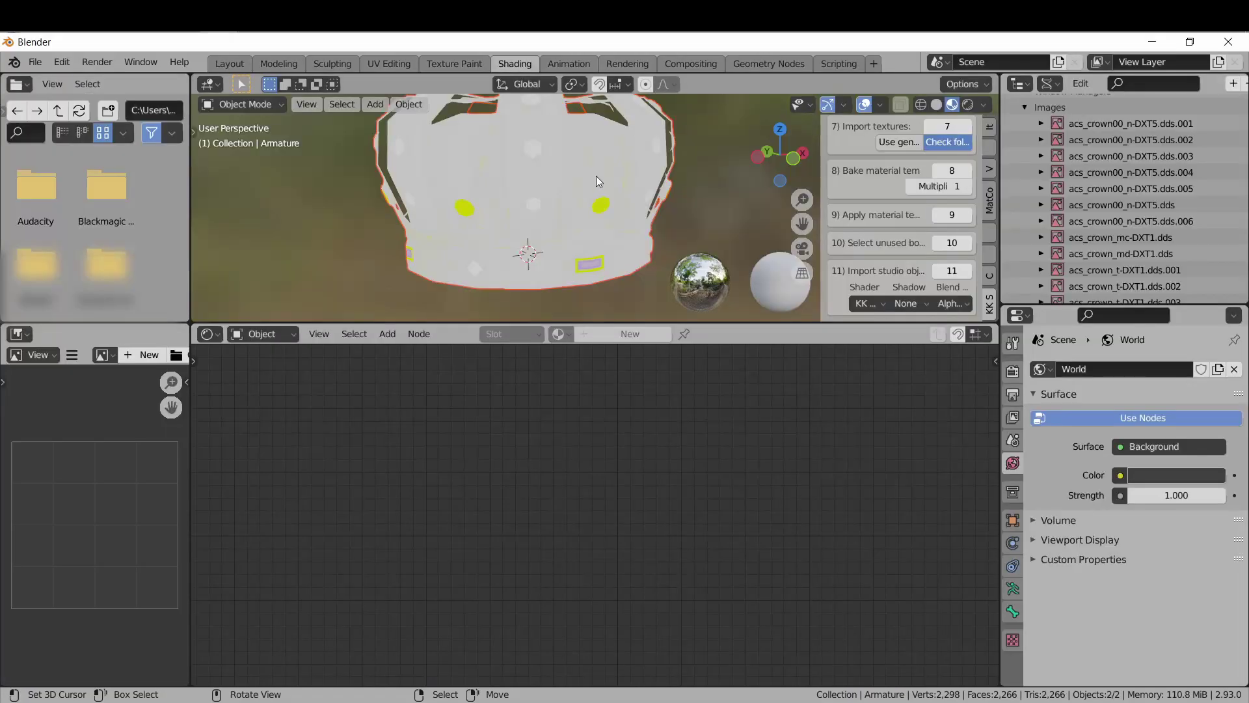
pyautogui.click(599, 181)
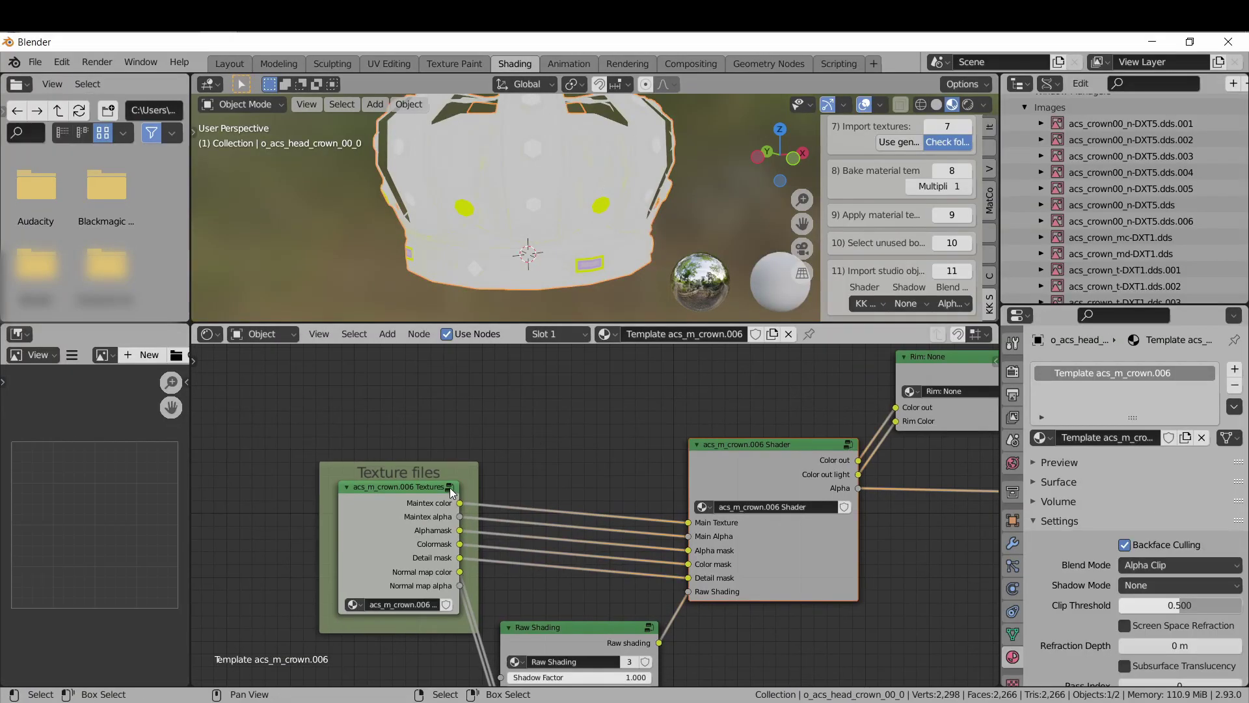
# - In Blender, examine the crown images loaded inside the acs_m_crown.006 Textures group and leave the group
pyautogui.press('Tab')
pyautogui.moveTo(714, 553); pyautogui.dragTo(699, 502, button='middle')
pyautogui.moveTo(707, 632); pyautogui.dragTo(693, 431, button='middle')
pyautogui.keyDown('shift'); pyautogui.scroll(-5, 677, 555); pyautogui.keyUp('shift')
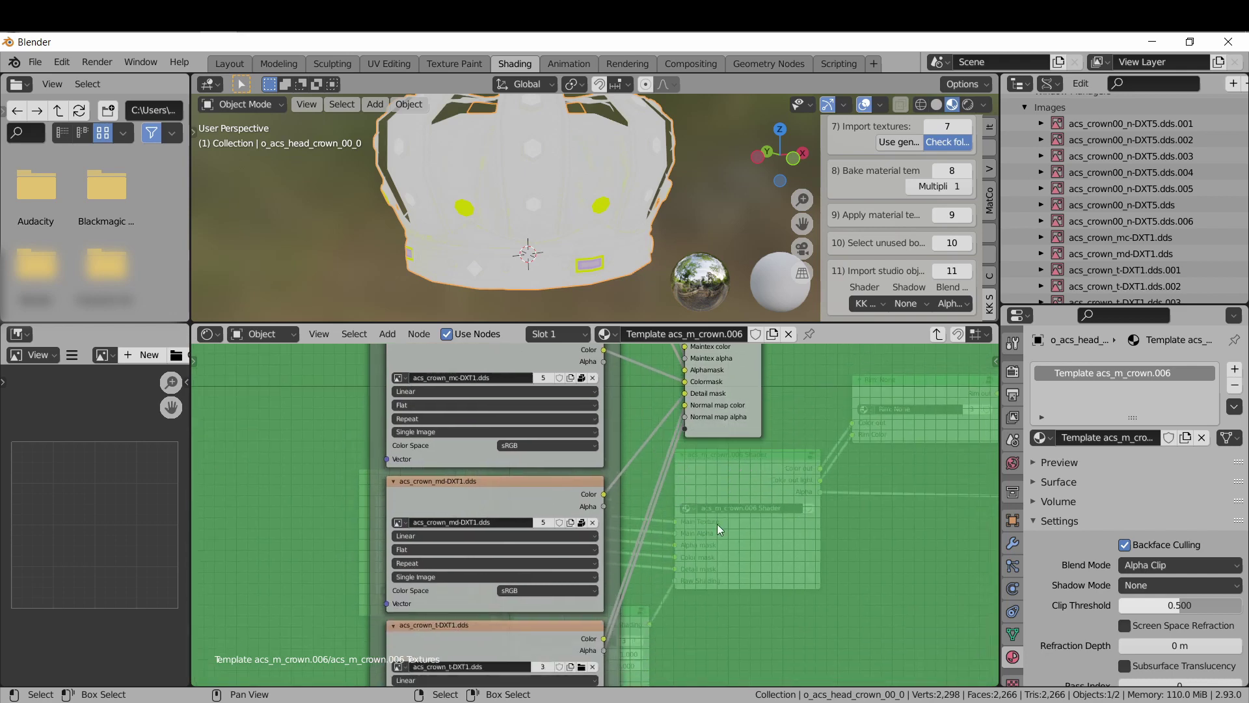
pyautogui.press('Tab')
# - Inside the acs_m_crown.006 Shader group, set Use Color mask instead to 1 and adjust the red and green color mask colors
pyautogui.click(716, 470)
pyautogui.press('Tab')
pyautogui.moveTo(644, 493); pyautogui.dragTo(657, 493)
pyautogui.click(606, 518)
pyautogui.moveTo(607, 422); pyautogui.dragTo(608, 449)
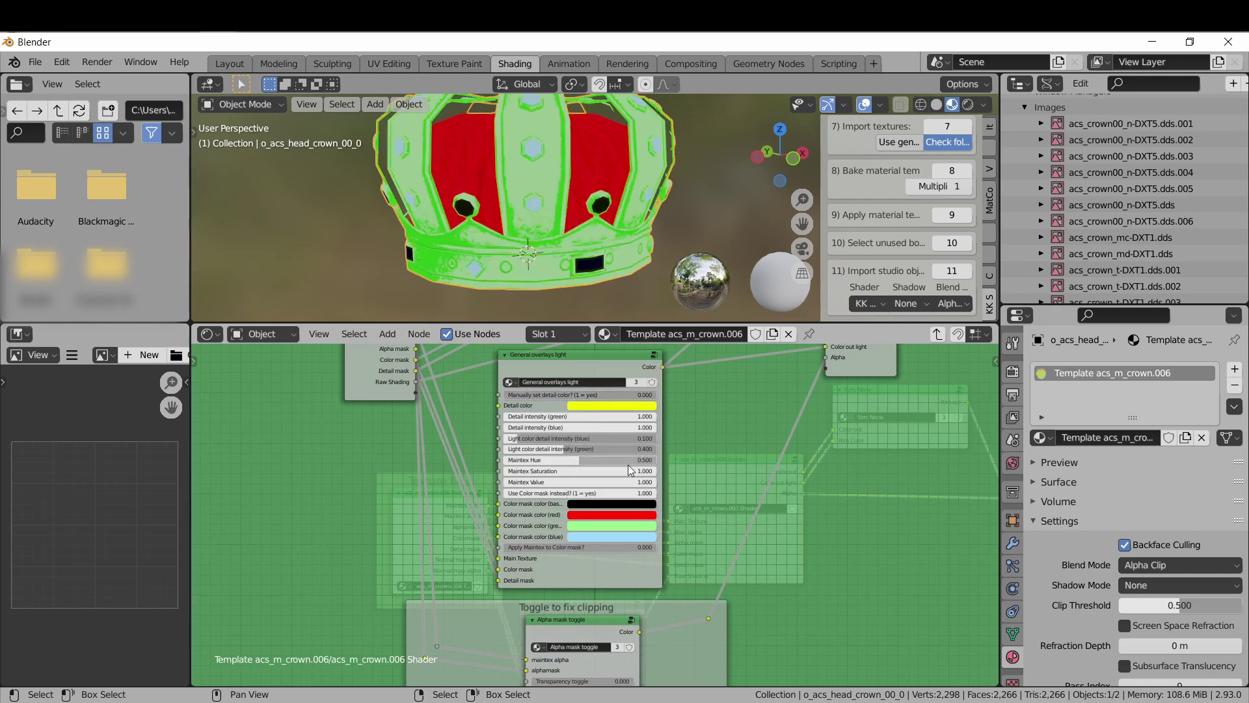
pyautogui.click(611, 526)
pyautogui.moveTo(589, 400); pyautogui.dragTo(625, 432)
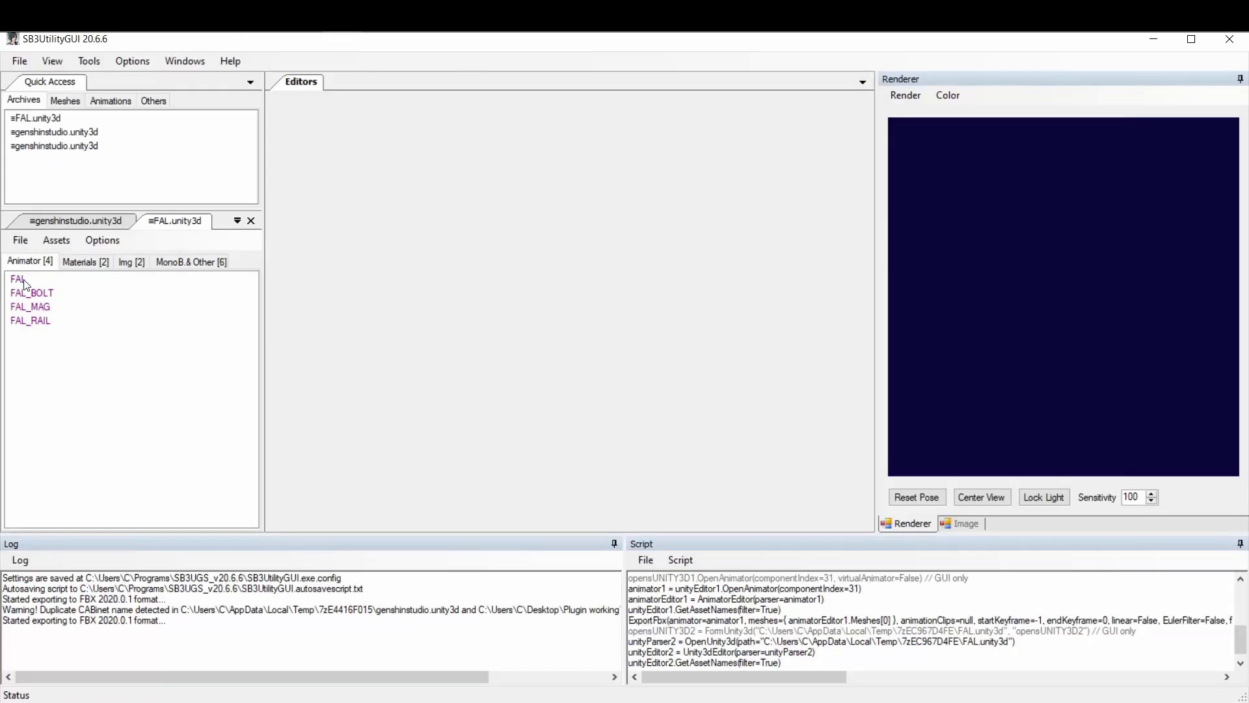
# - In SB3UtilityGUI, open the FAL and FAL_BOLT animators and display their meshes in the renderer
pyautogui.doubleClick(19, 278)
pyautogui.click(337, 100)
pyautogui.click(282, 137)
pyautogui.doubleClick(32, 293)
pyautogui.click(337, 100)
pyautogui.click(305, 138)
# - Open the FAL_MAG and FAL_RAIL animators, display their meshes in the renderer and toggle the light lock
pyautogui.doubleClick(35, 306)
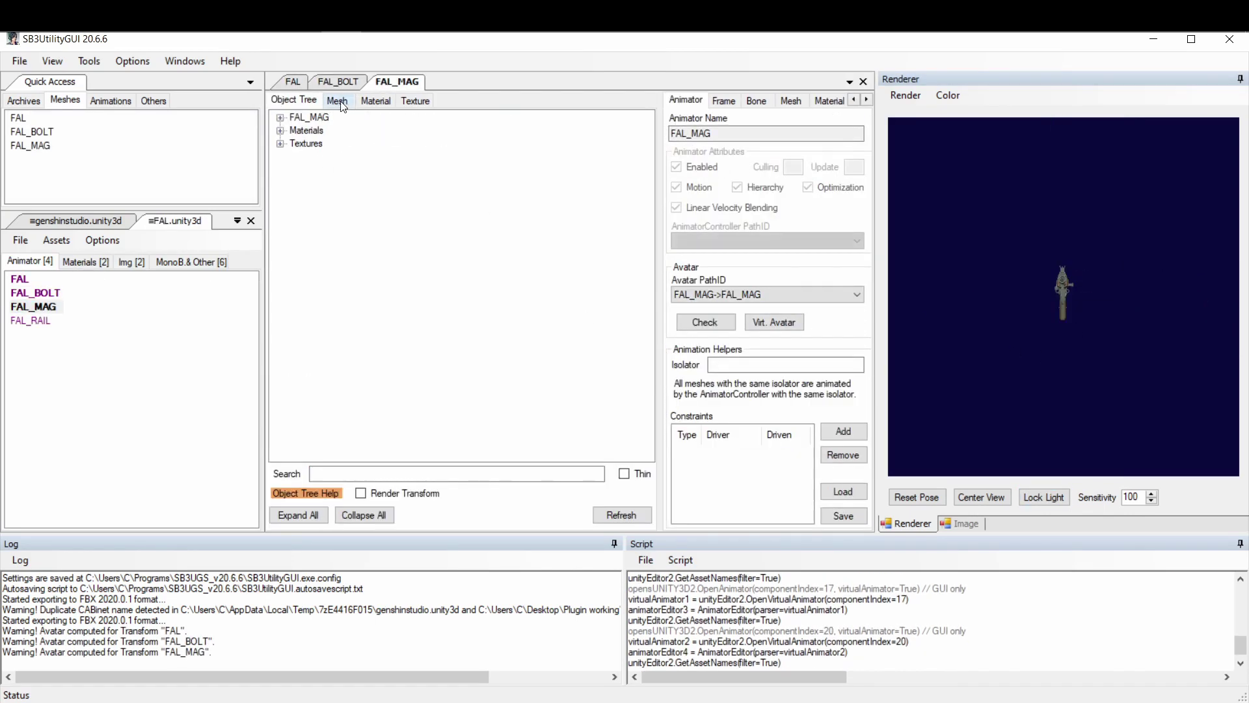
pyautogui.click(337, 99)
pyautogui.click(294, 137)
pyautogui.click(36, 321)
pyautogui.doubleClick(35, 321)
pyautogui.click(337, 100)
pyautogui.click(294, 138)
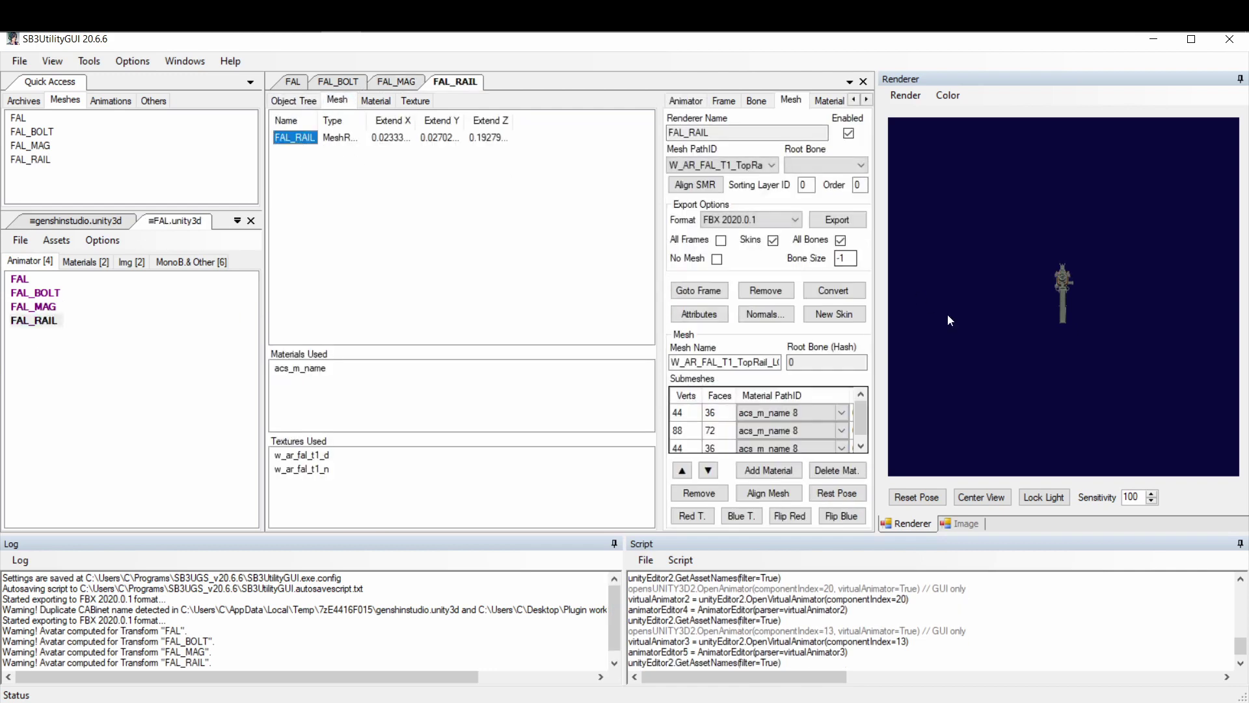
pyautogui.click(1043, 497)
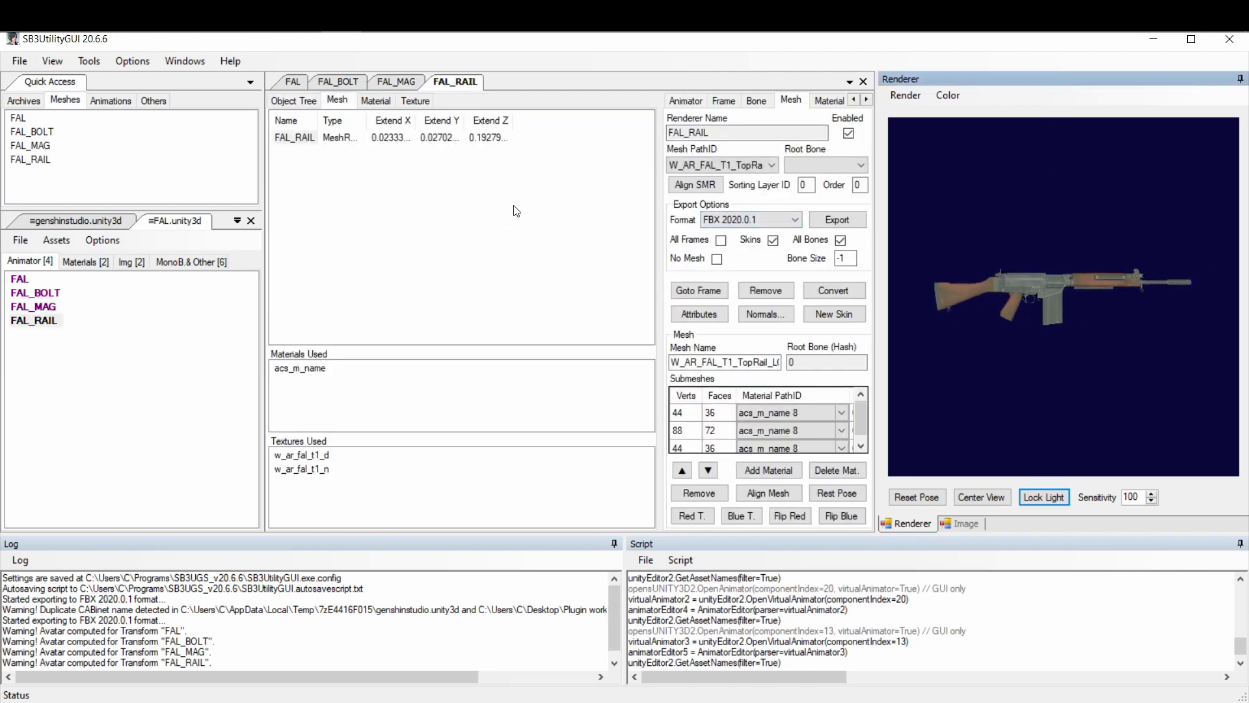
# - Export the FAL, FAL_BOLT, FAL_MAG and FAL_RAIL meshes in FBX 2020.0.1 format and open the FAL folder in Downloads
pyautogui.click(837, 220)
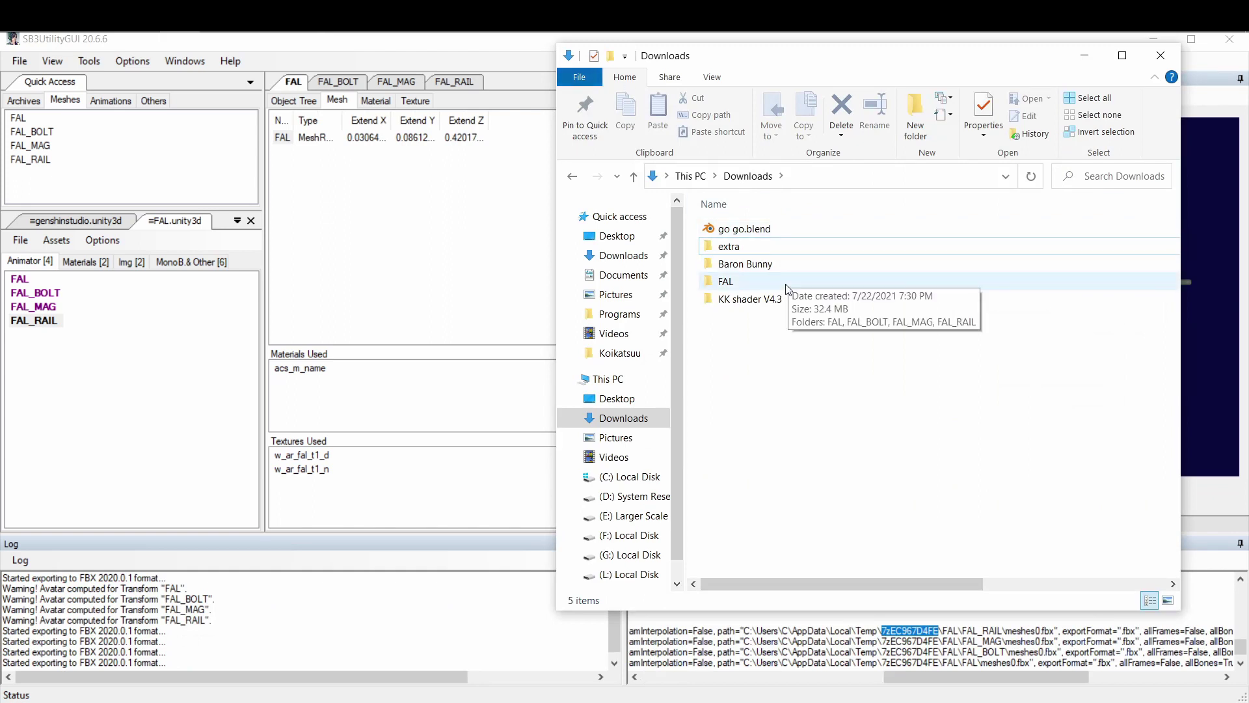
pyautogui.doubleClick(786, 287)
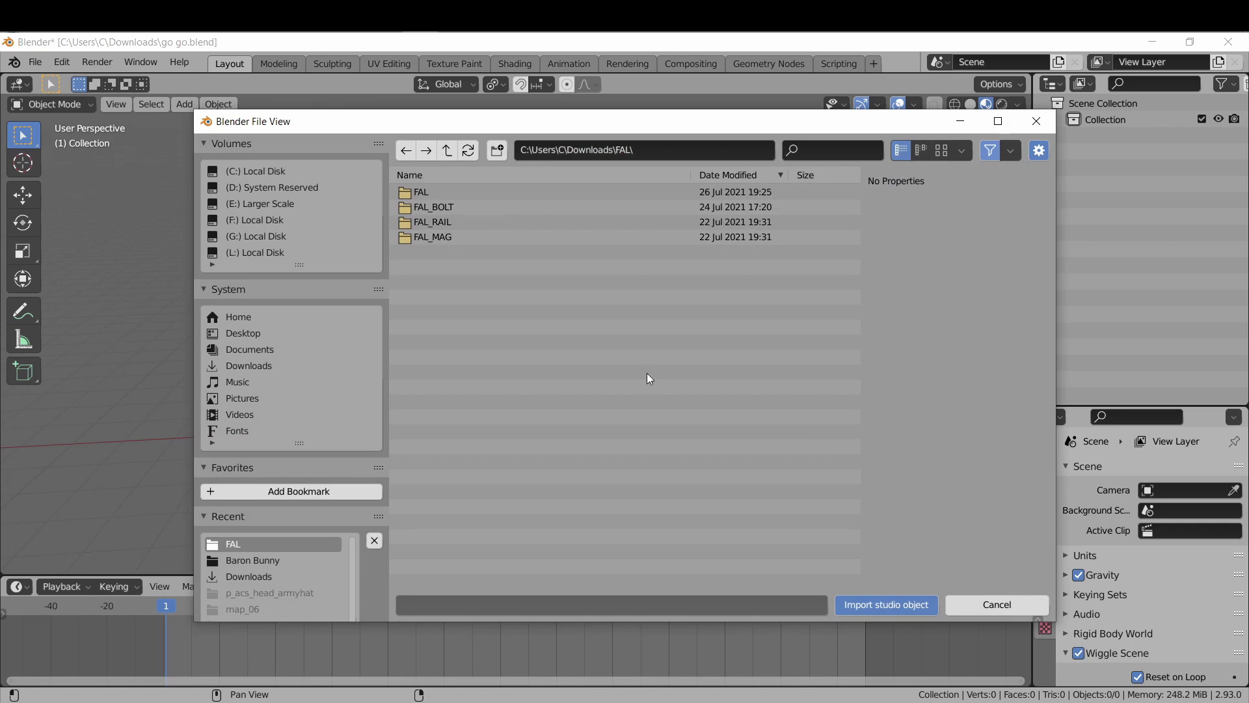
# - In Blender, import the FAL folder as a studio object with the Principled BSDF shader and hide the KK Panel
pyautogui.click(888, 602)
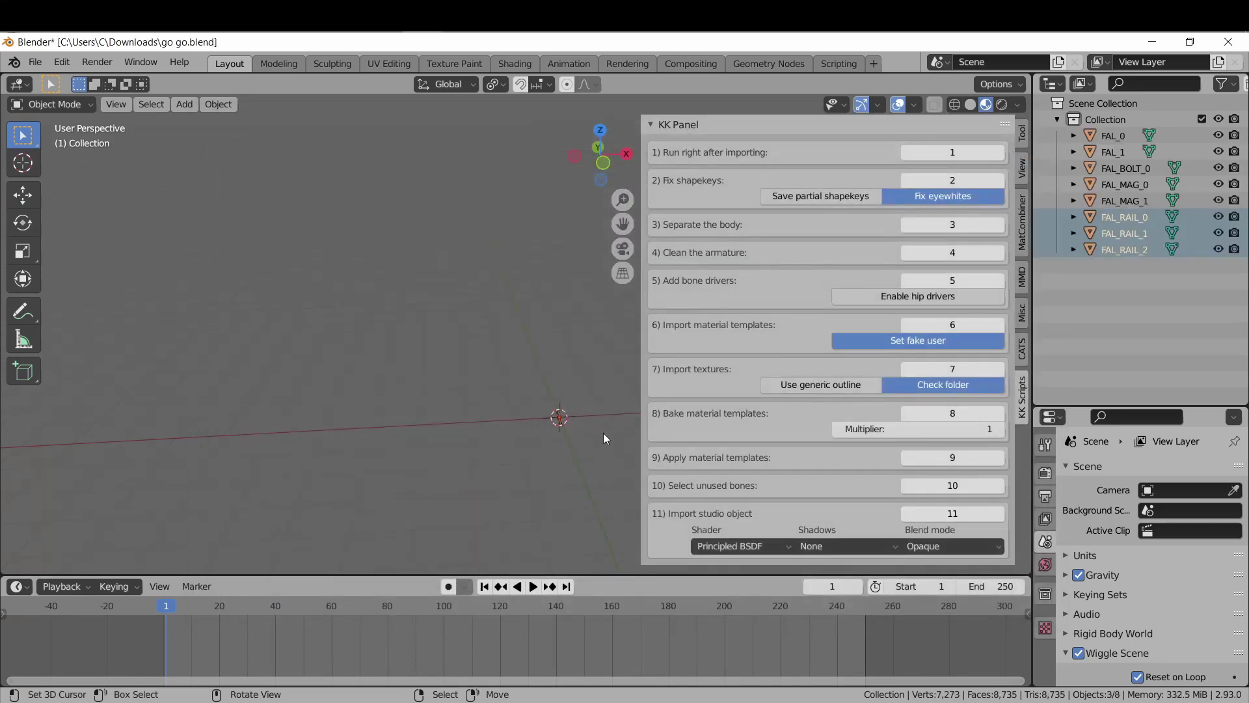
pyautogui.press('n')
# - Select all the imported FAL meshes, scale them up together and rotate the whole rifle freely
pyautogui.press('a')
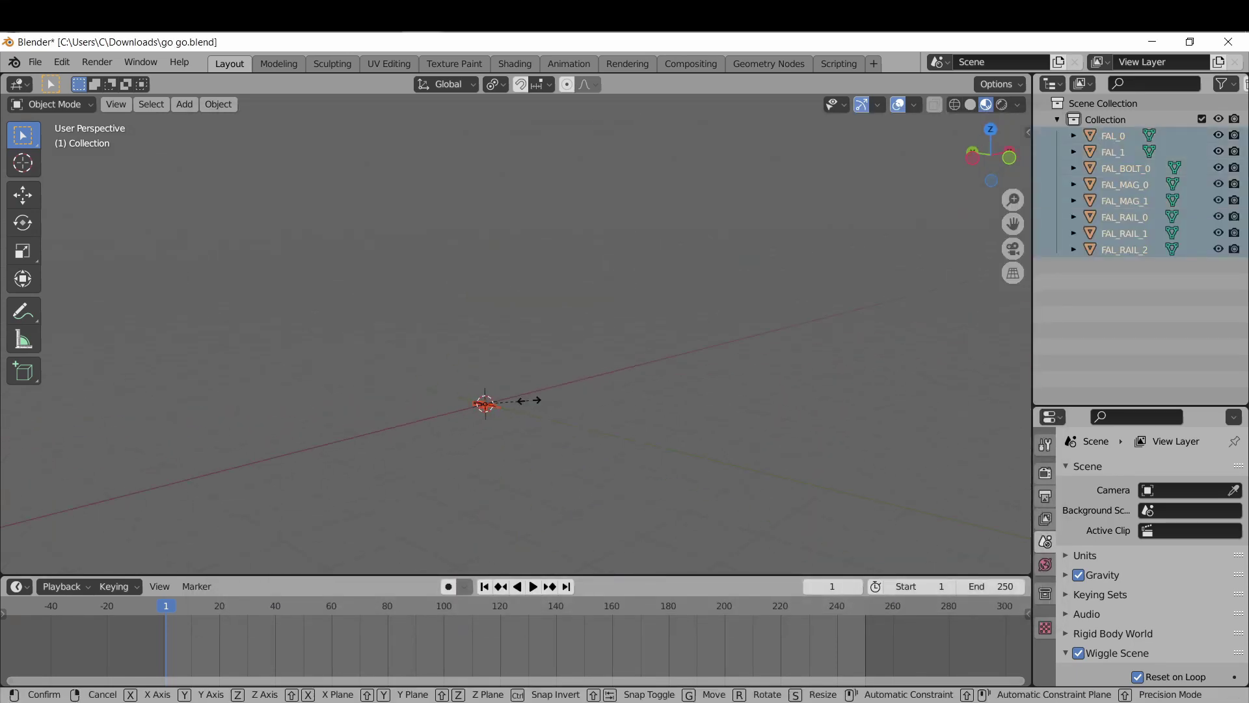
pyautogui.press('s')
pyautogui.click(988, 413)
pyautogui.press('z')
pyautogui.click(510, 373)
pyautogui.moveTo(510, 373)
pyautogui.mouseDown(button='middle')
pyautogui.moveTo(428, 365)
pyautogui.moveTo(530, 376)
pyautogui.mouseUp(button='middle')
pyautogui.scroll(4, 529, 377)
pyautogui.press('r')
pyautogui.press('r')
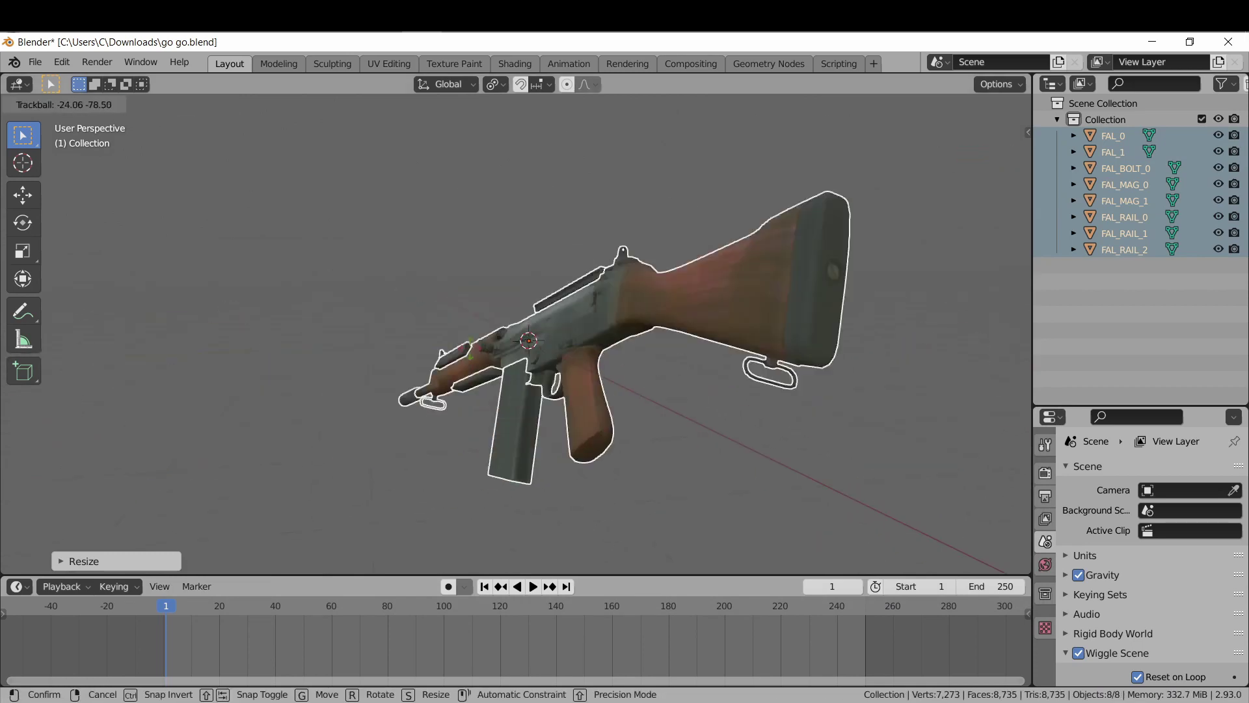
pyautogui.click(697, 389)
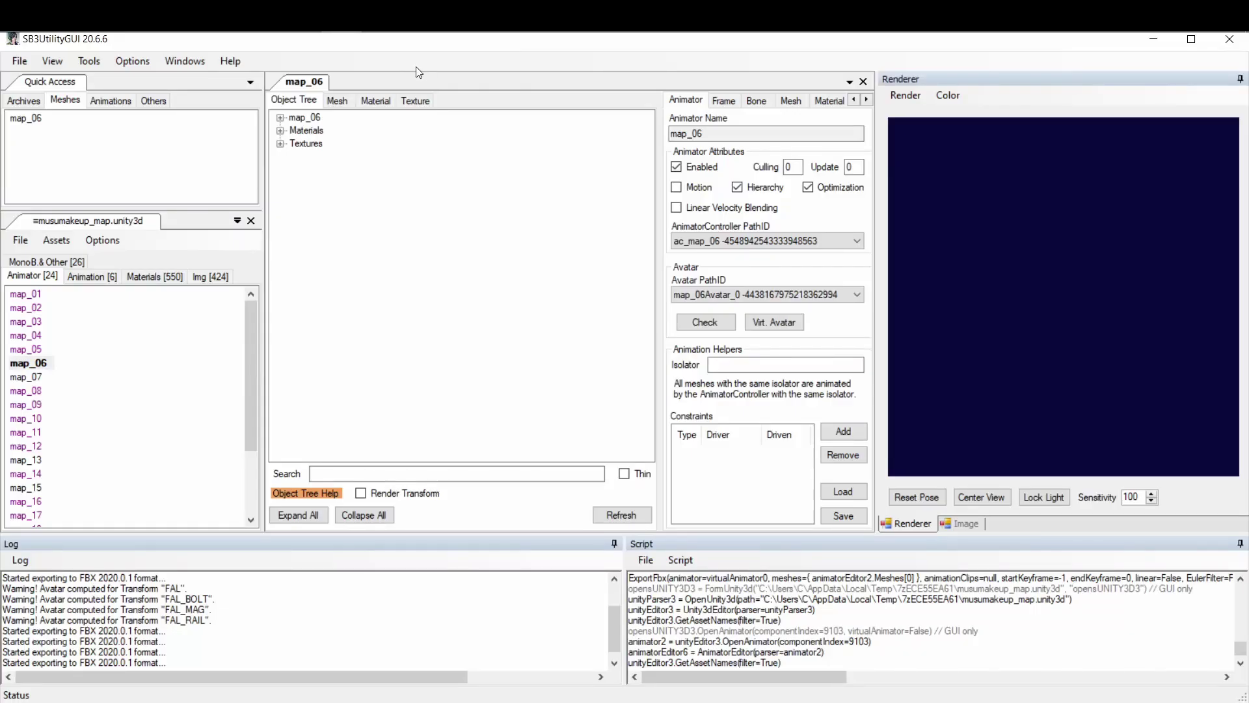
# - In SB3UtilityGUI, look through the mesh list of map_06 and display g04_O_01_00_yuka_ue in the renderer
pyautogui.click(343, 103)
pyautogui.scroll(-5, 367, 261)
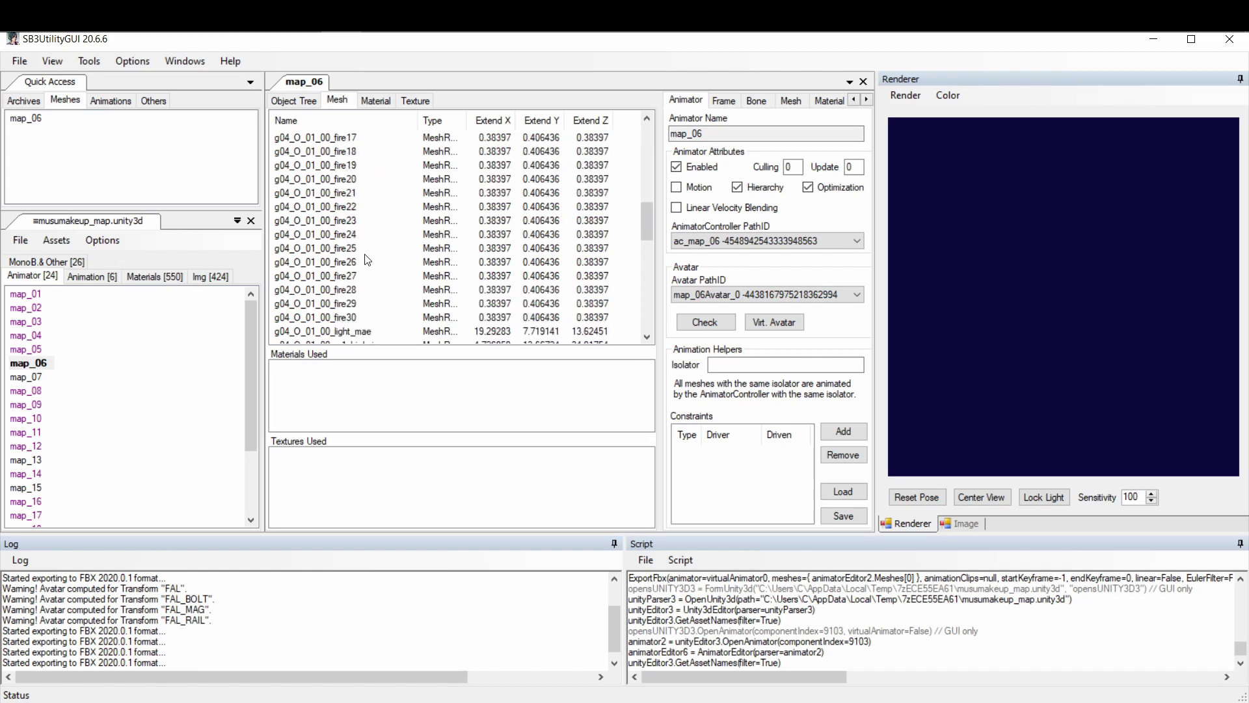
pyautogui.scroll(-2, 367, 261)
pyautogui.click(366, 261)
pyautogui.scroll(-10, 354, 255)
pyautogui.scroll(1, 350, 277)
pyautogui.scroll(-1, 354, 322)
pyautogui.click(355, 332)
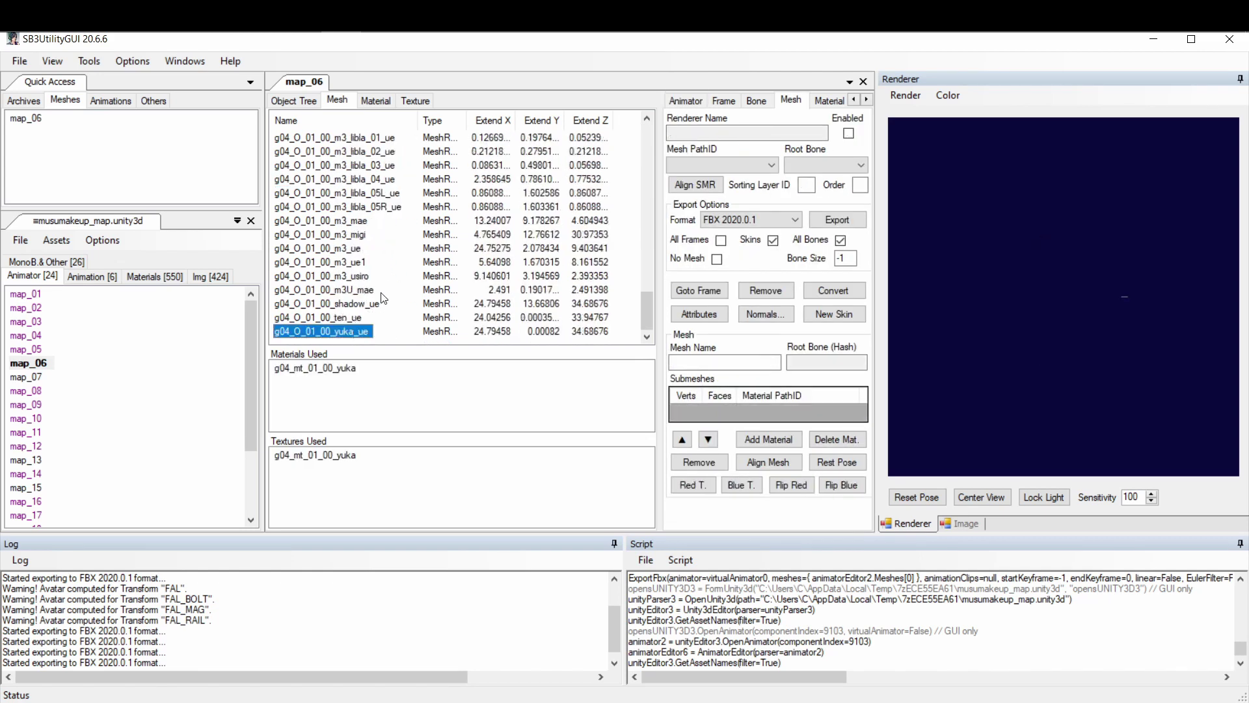
pyautogui.scroll(5, 355, 283)
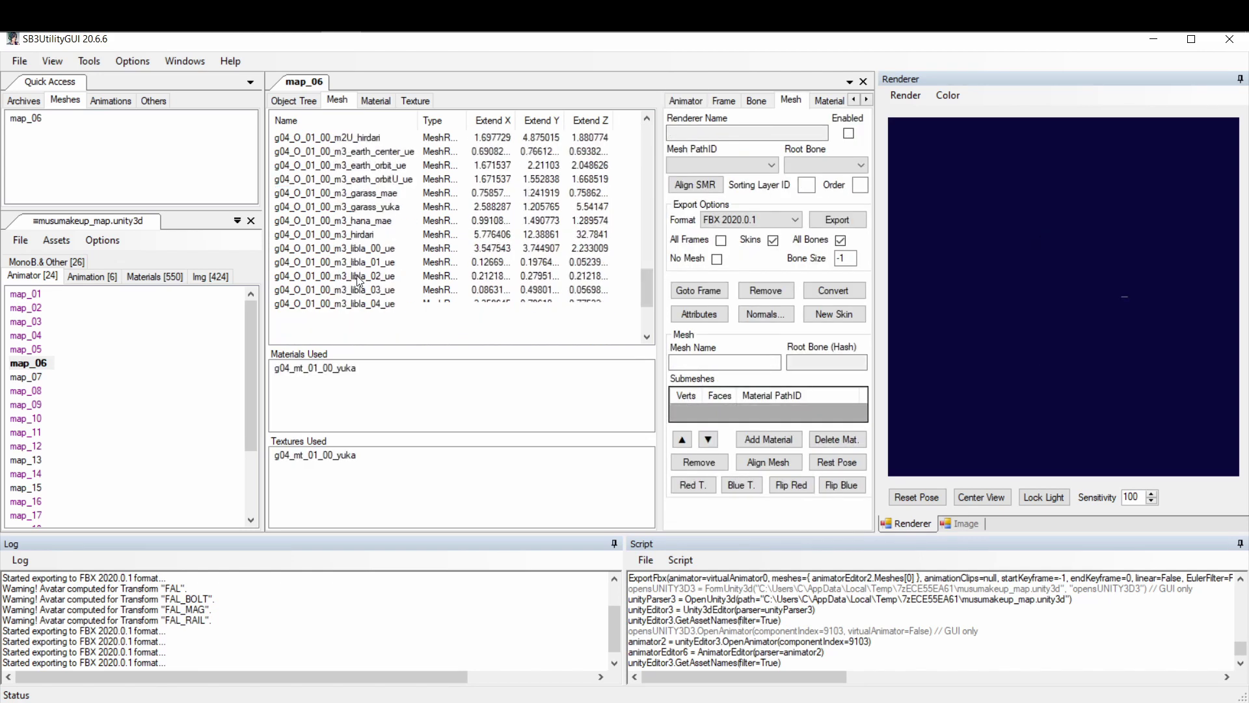
pyautogui.scroll(6, 364, 290)
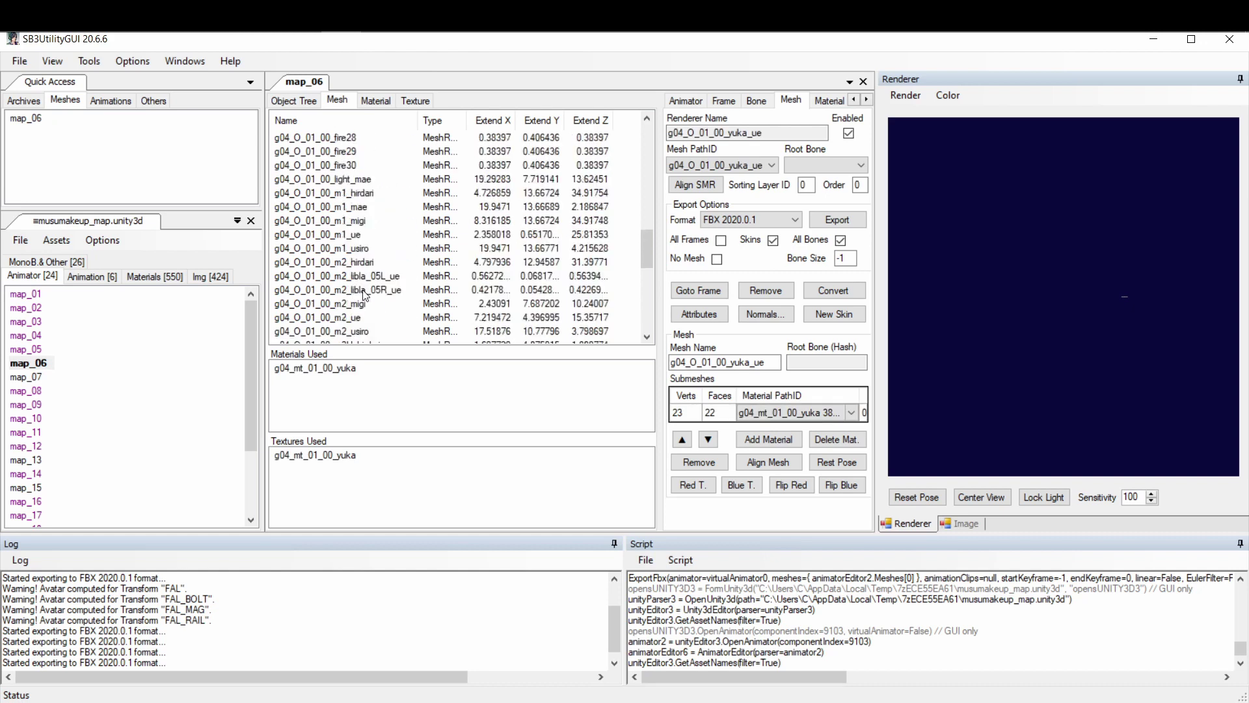